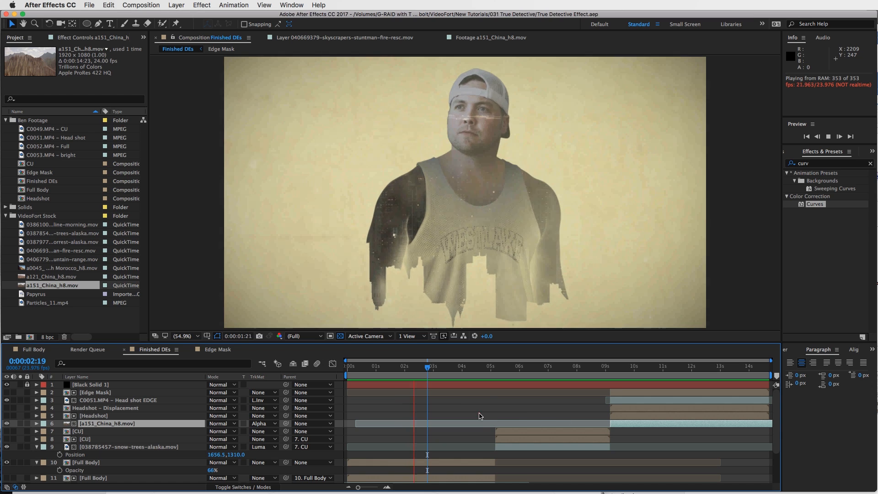
Step: Stop the preview and create a new 1920 × 1080 composition named Double Exposure
click(480, 410)
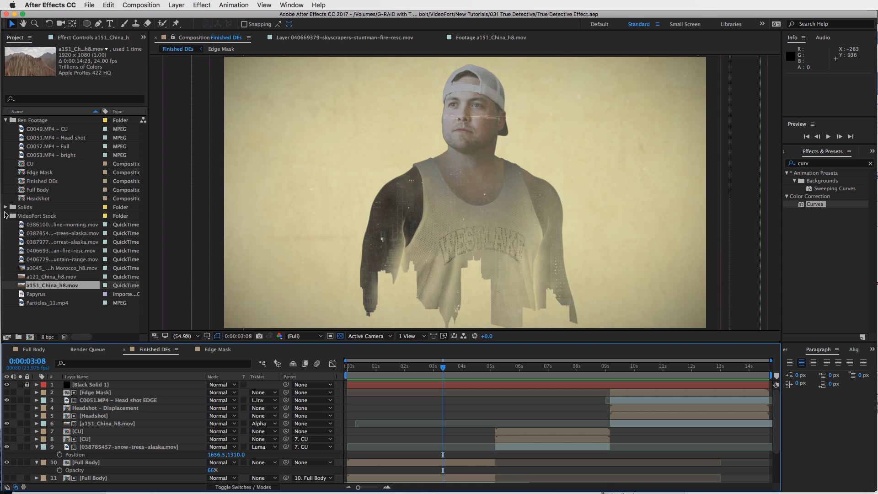
click(29, 217)
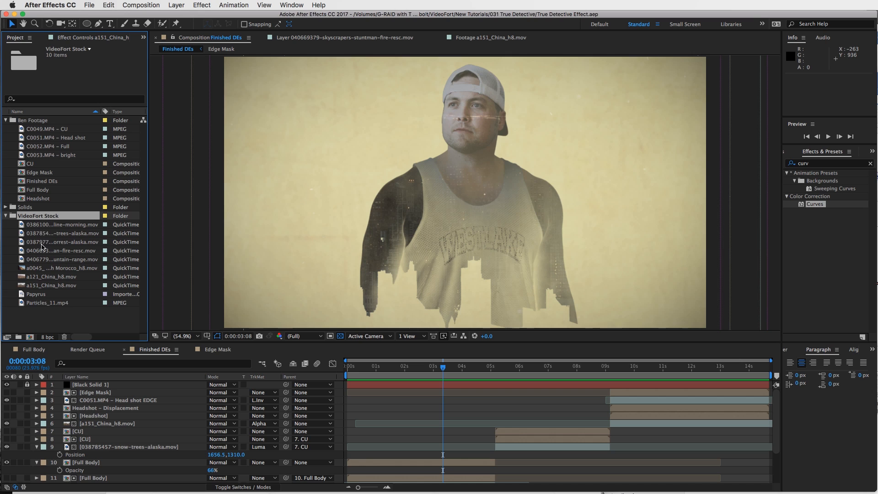
click(46, 317)
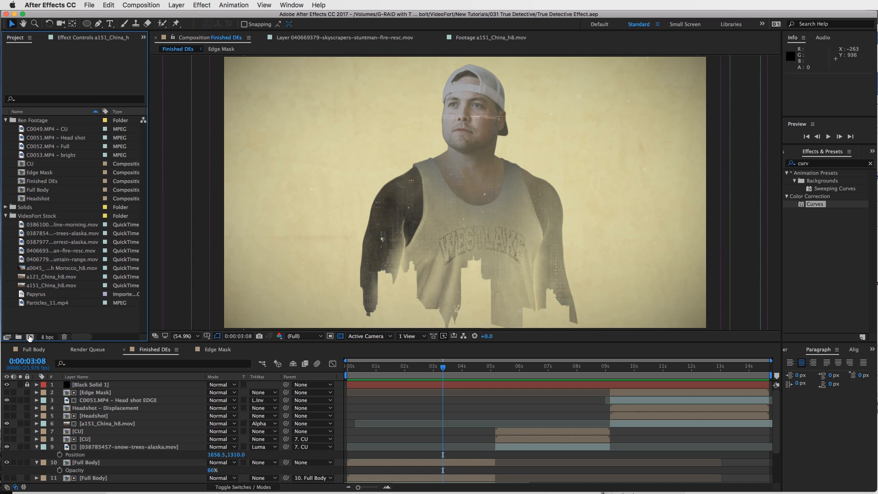
click(30, 337)
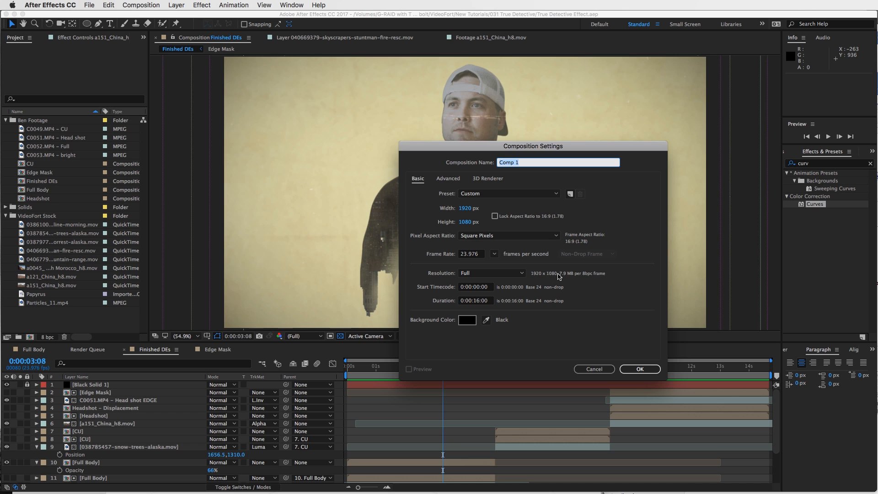
text(Double Exposure)
key(Return)
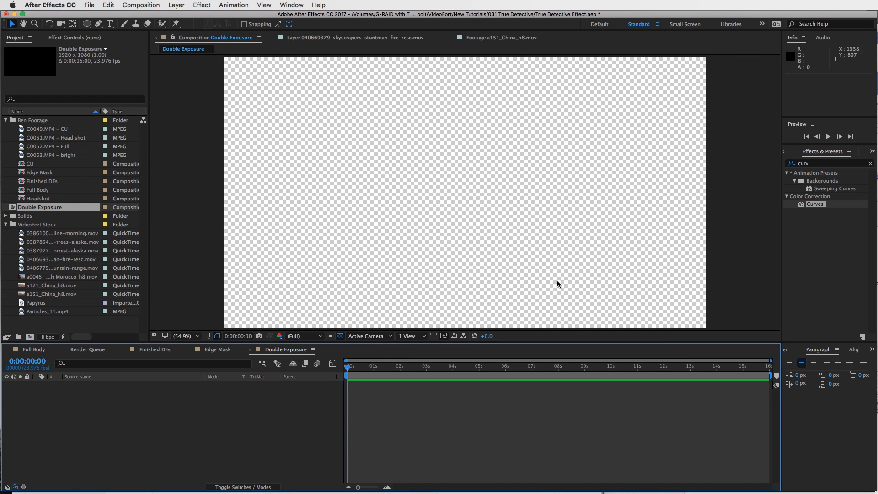
Step: Add the C0052.MP4 – Full clip to the Double Exposure composition and scale it to 50%
click(55, 138)
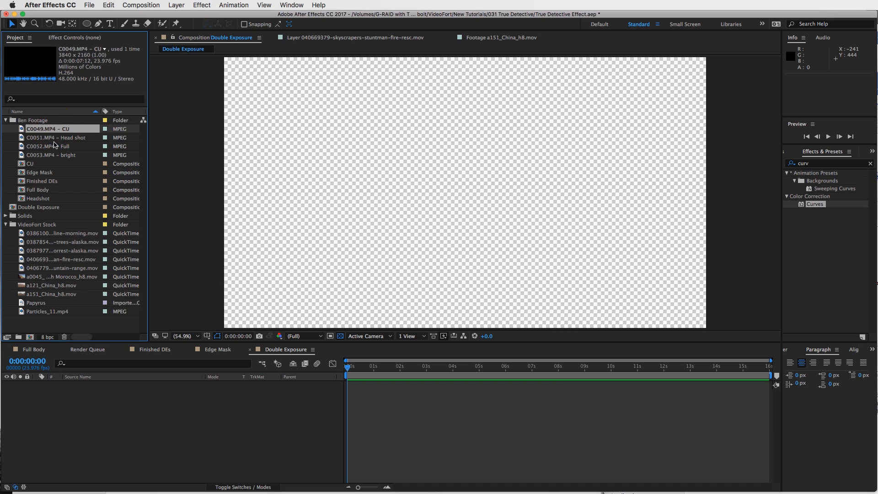
click(48, 147)
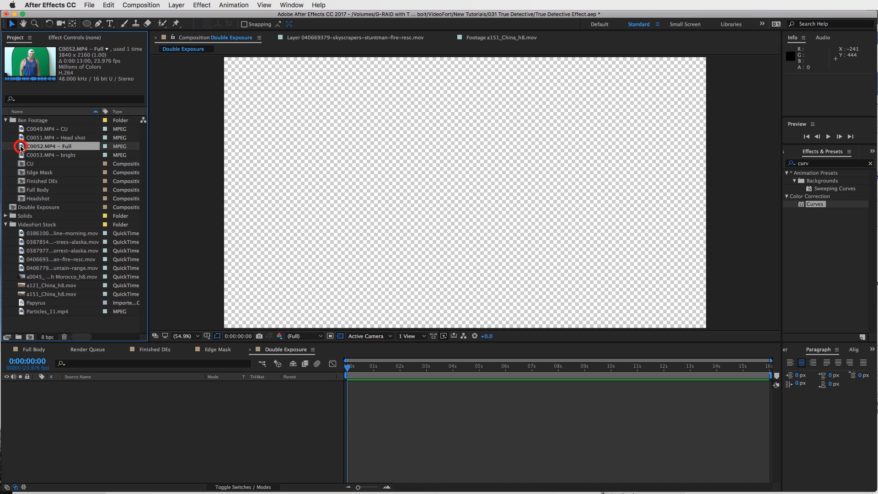
drag(21, 148, 188, 403)
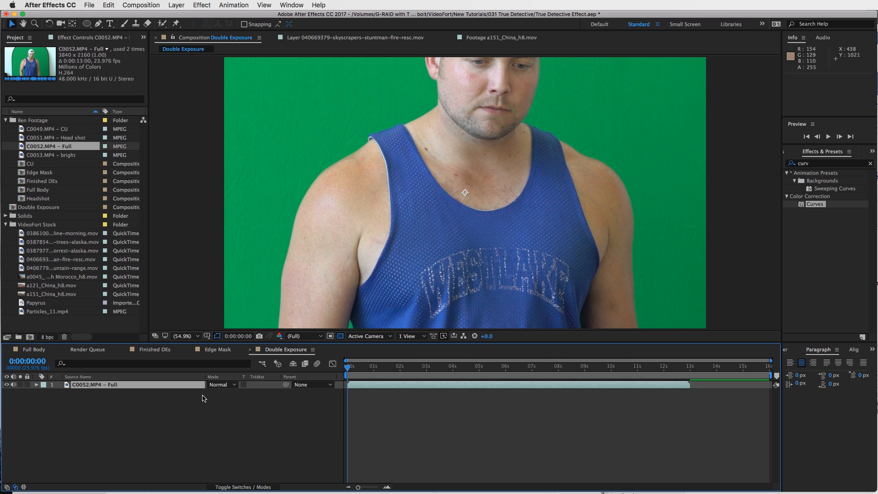
key(s)
click(220, 393)
text(50)
key(Return)
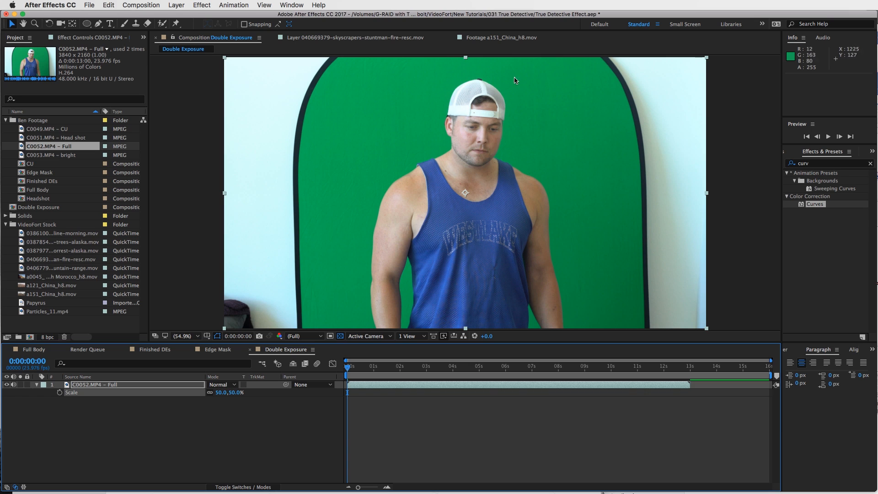
Step: Apply the Keylight (1.2) effect to the clip and sample the green backdrop as its Screen Colour
click(821, 163)
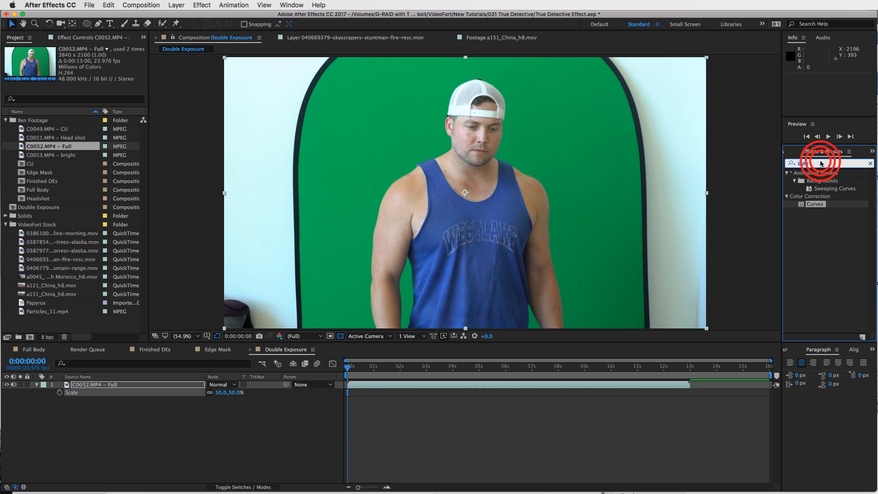
text(keyl)
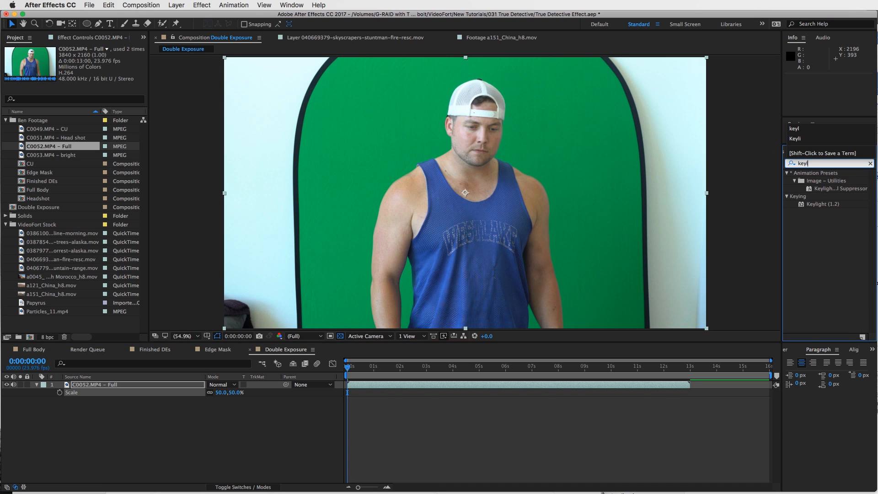
drag(821, 206, 525, 201)
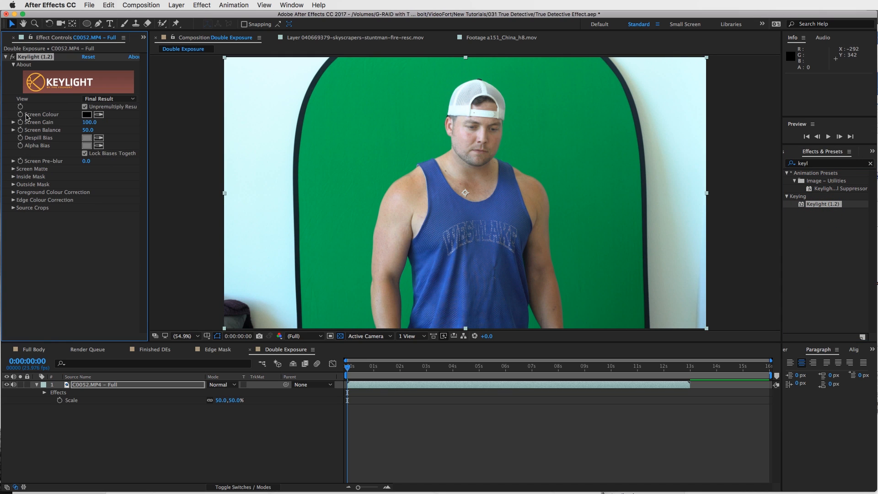
click(99, 115)
click(376, 97)
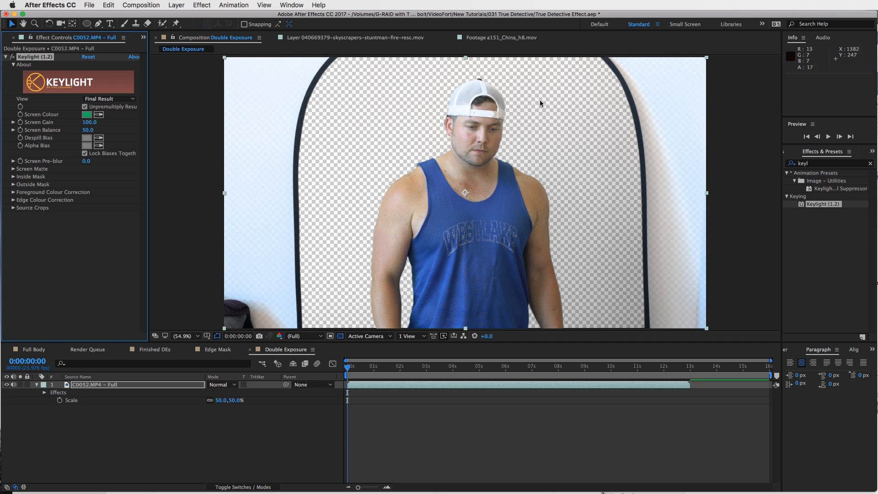
Step: Show Keylight's Screen Matte view and clean up the matte with Clip Black 37 and Clip White 82
click(99, 99)
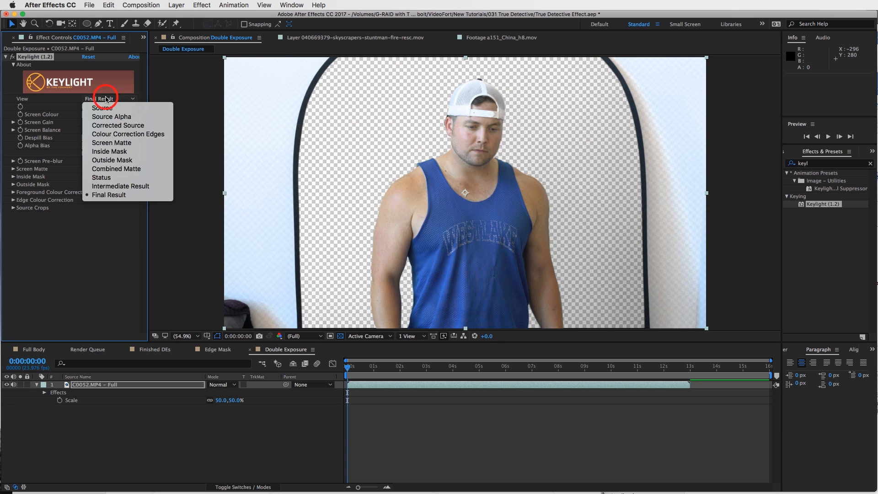
click(110, 144)
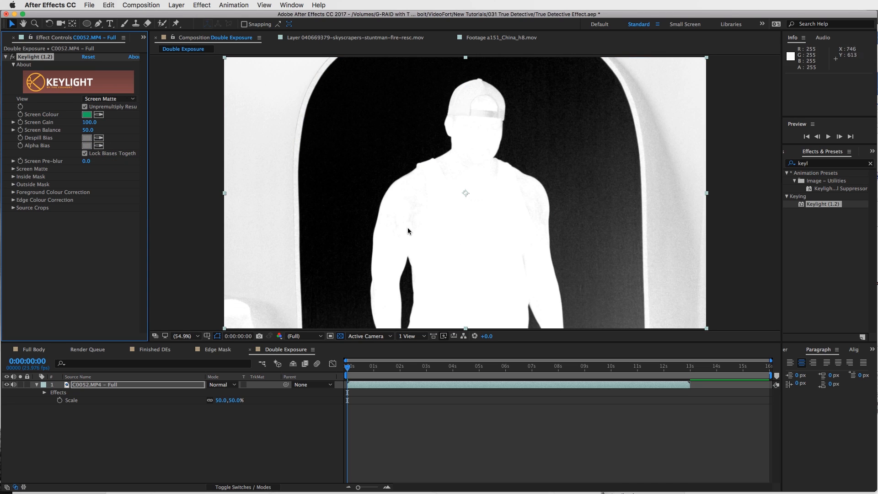
click(13, 169)
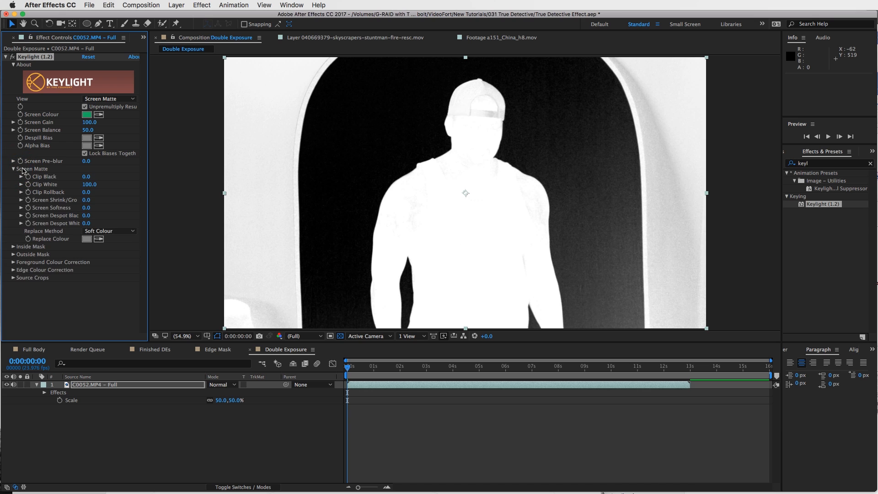
drag(89, 177, 81, 183)
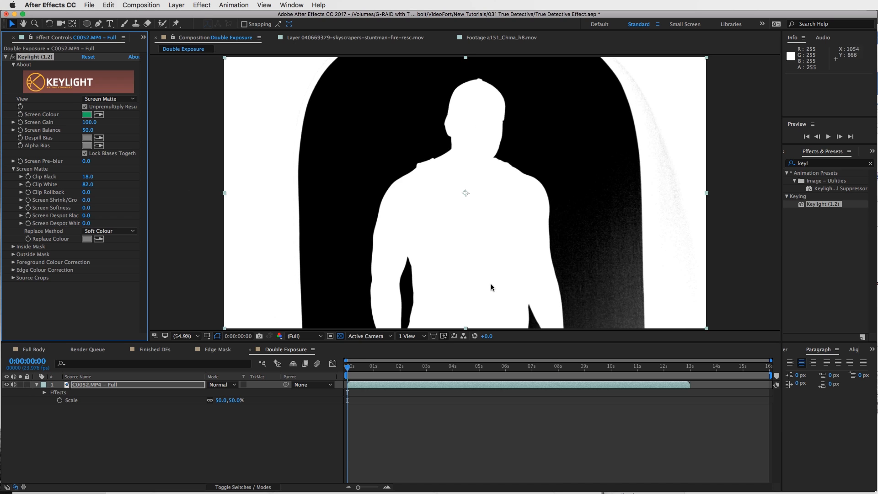
drag(92, 179, 97, 175)
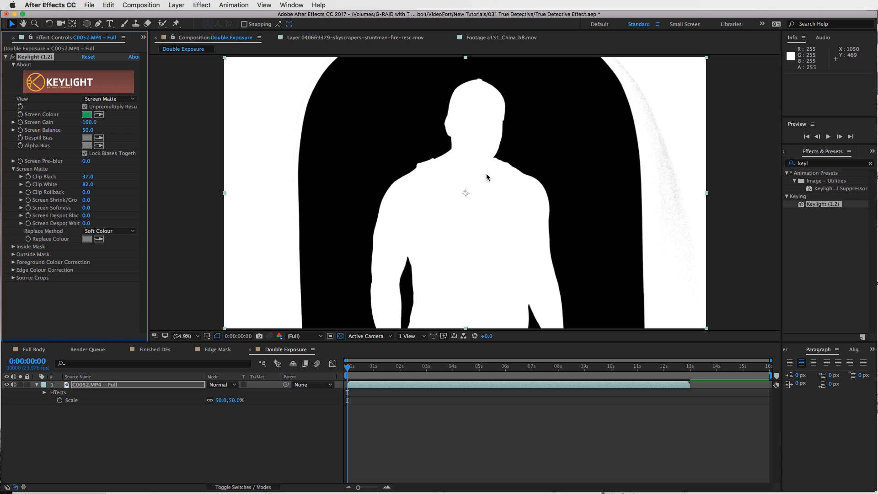
Step: Draw a closed 11-point Pen mask around the man, inside the green backdrop, to exclude the surrounding wall and backdrop frame
key(comma)
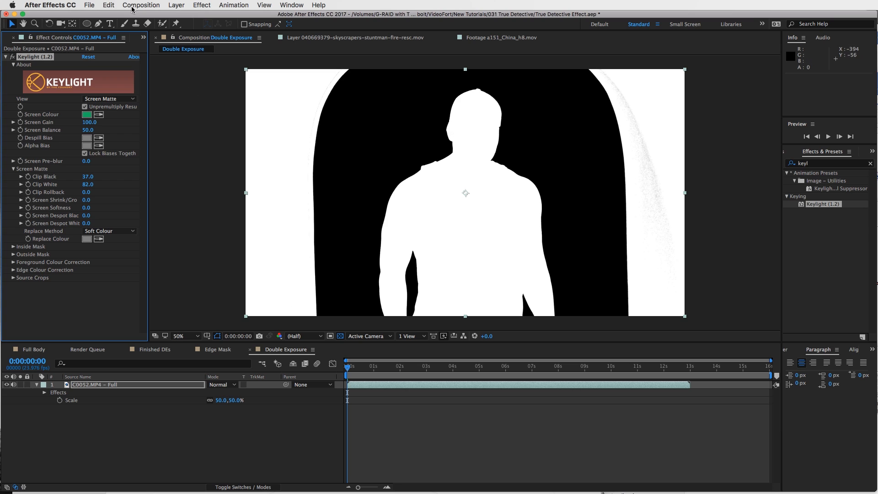
click(97, 23)
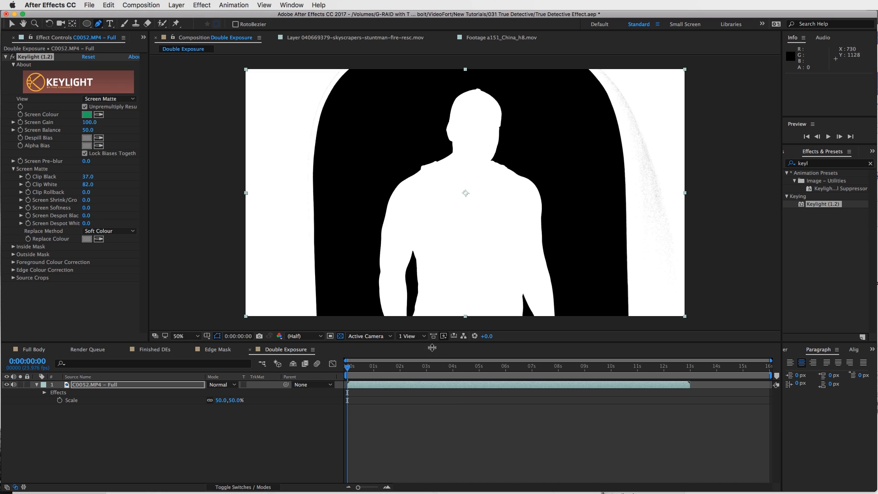
click(330, 319)
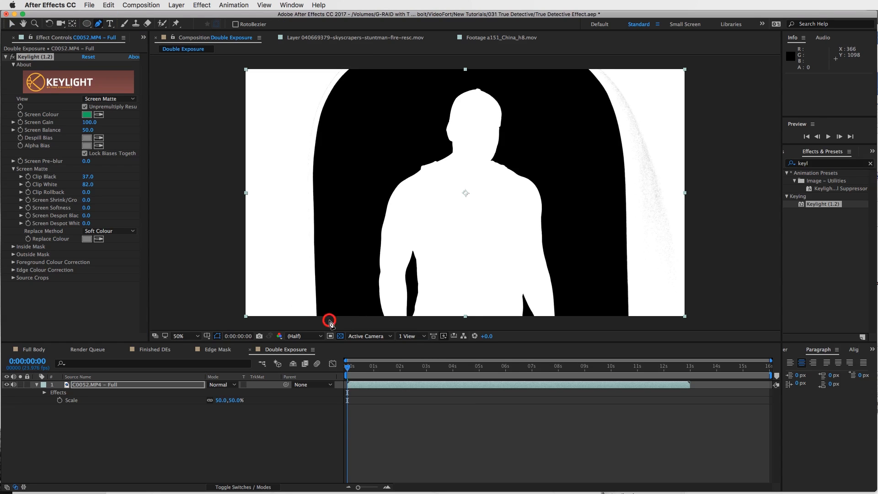
click(332, 239)
click(342, 150)
click(367, 99)
click(410, 81)
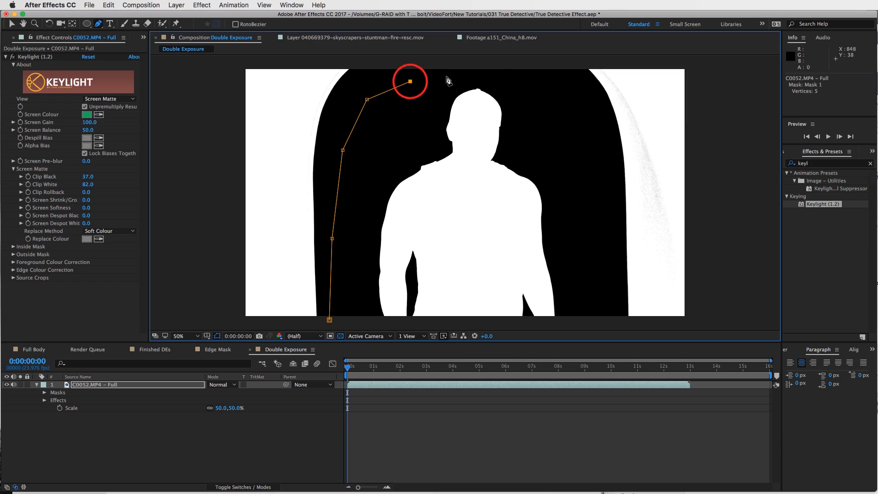
click(490, 76)
click(538, 85)
click(579, 113)
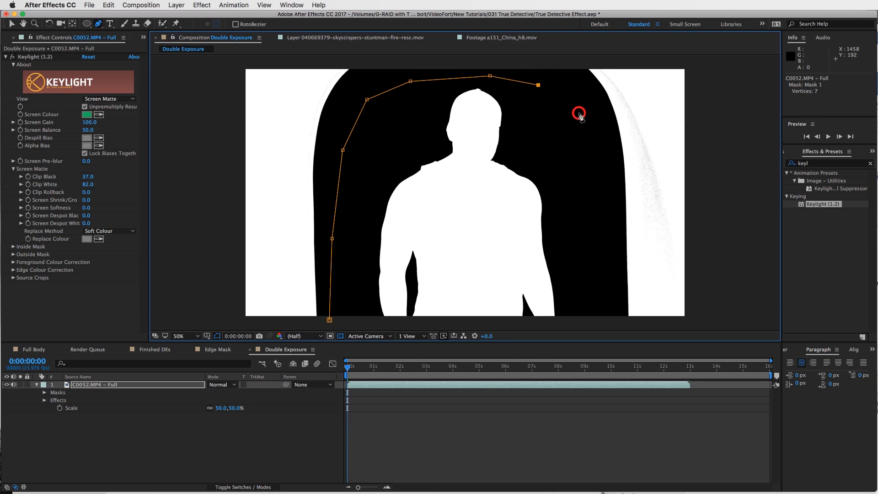
click(594, 202)
click(597, 290)
click(595, 323)
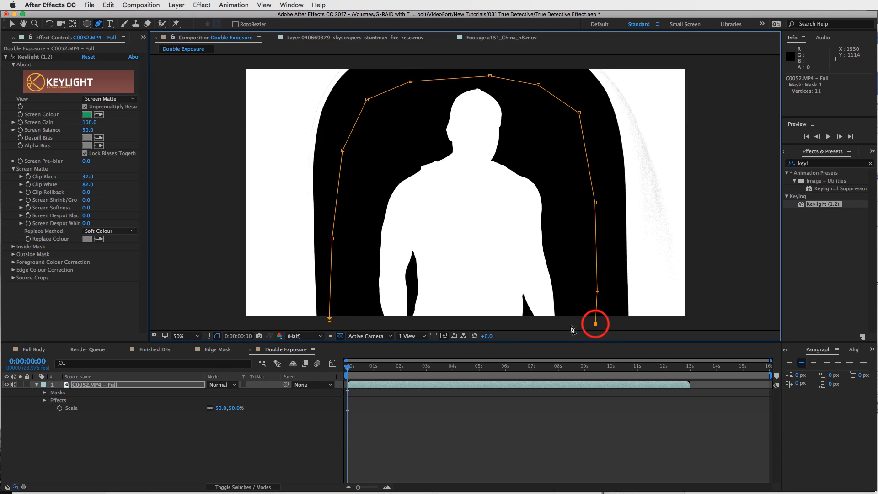
click(329, 319)
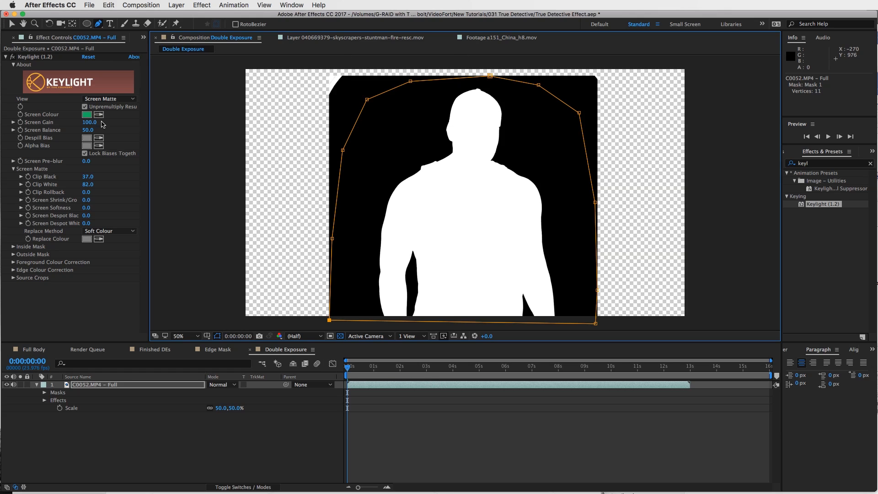
Step: Set Keylight's view back to Final Result and return to the Selection tool
click(114, 100)
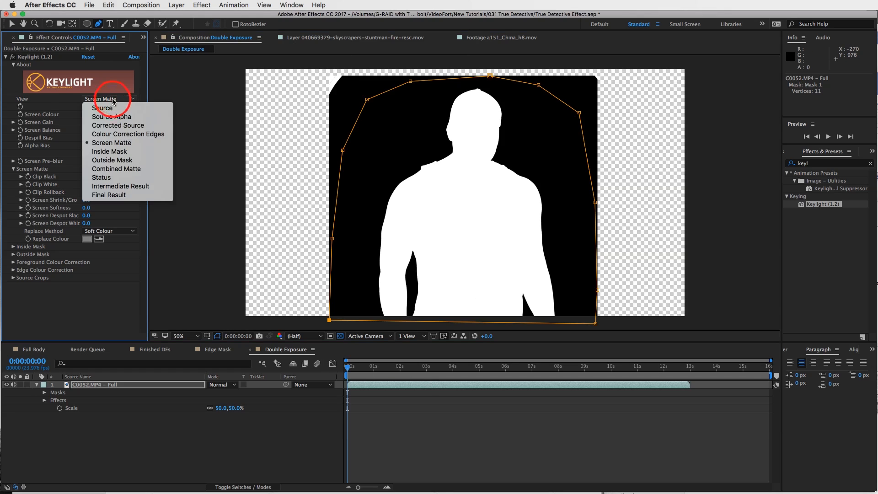
click(124, 195)
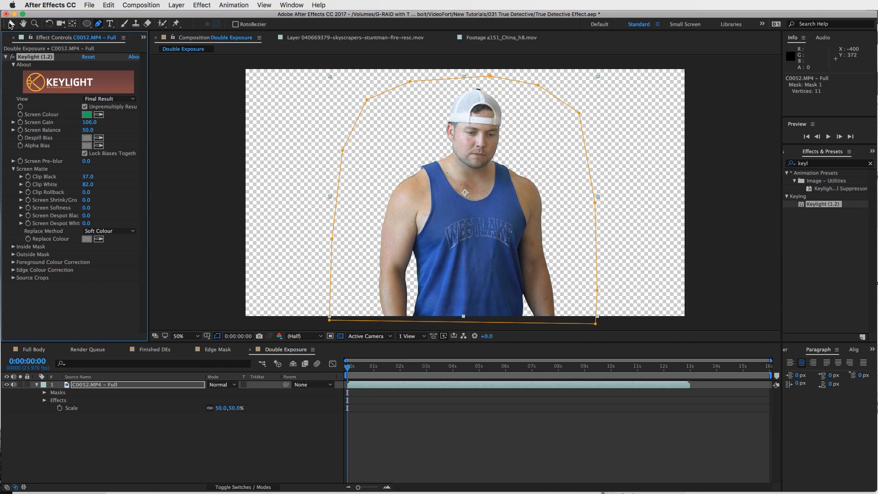
click(9, 23)
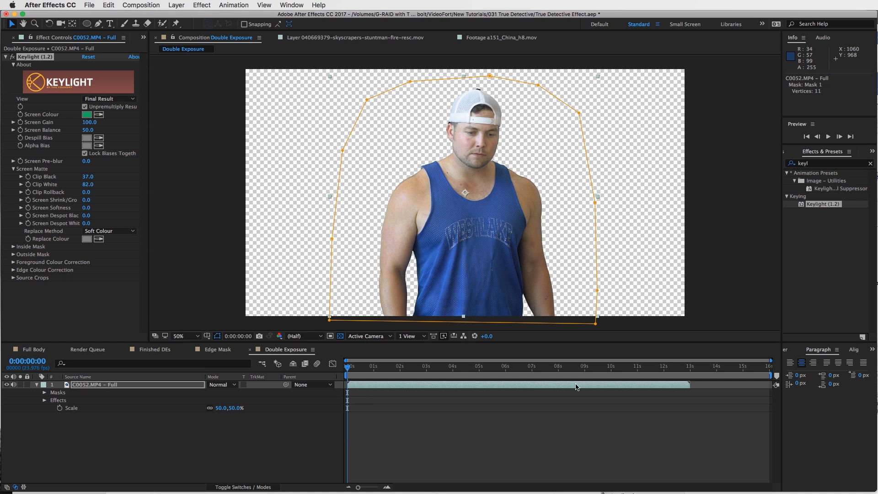
Step: Open the C0052.MP4 – Full layer in its own viewer at 25% zoom and set its In point to 0:00:02:08
click(461, 385)
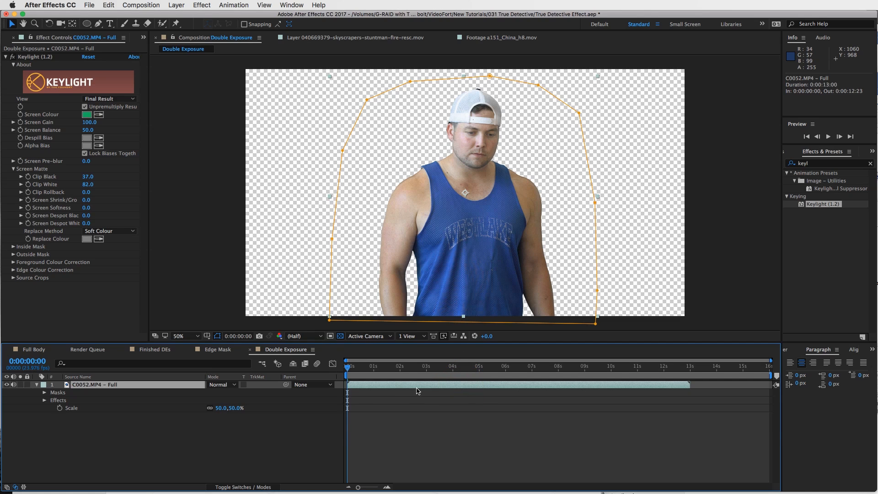
double_click(441, 387)
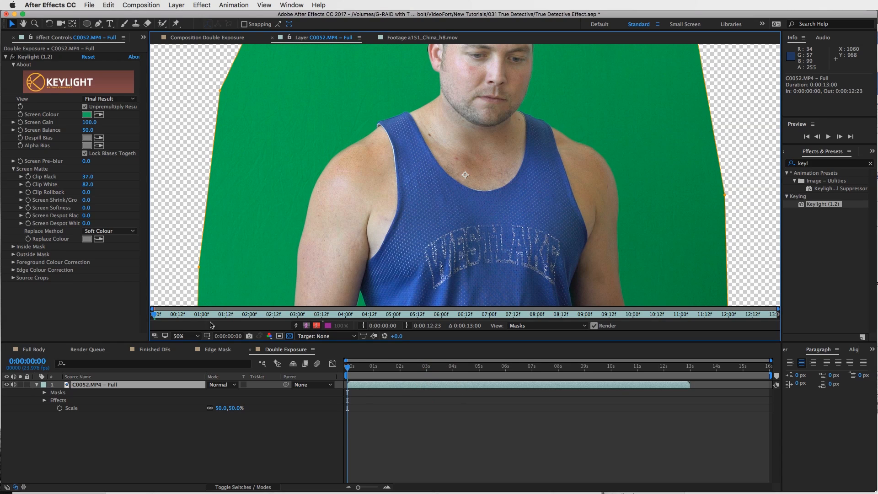
click(186, 336)
click(187, 346)
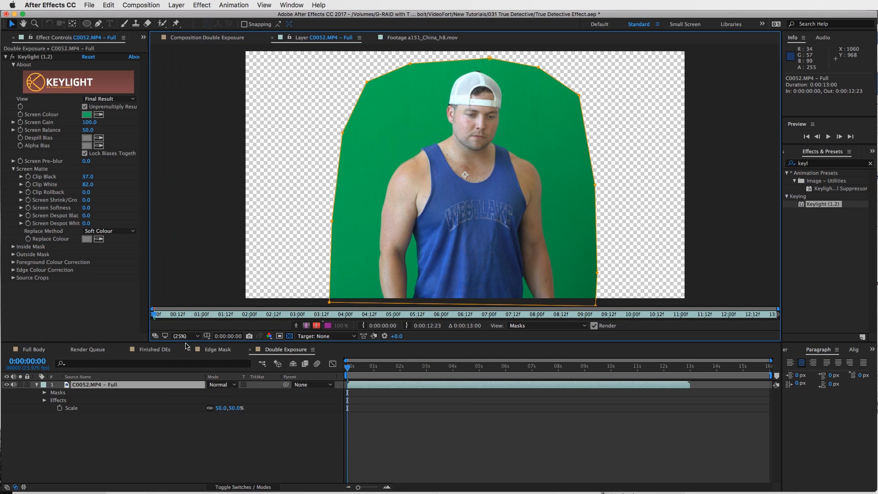
drag(216, 314, 265, 315)
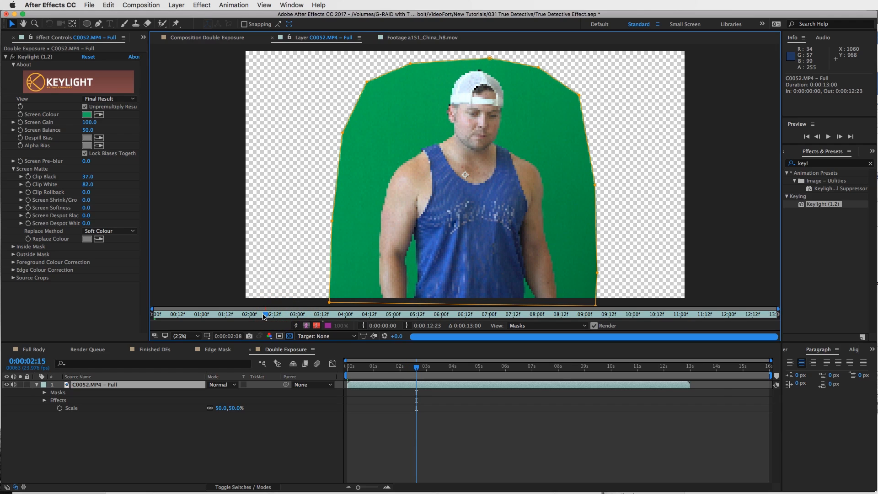
click(363, 326)
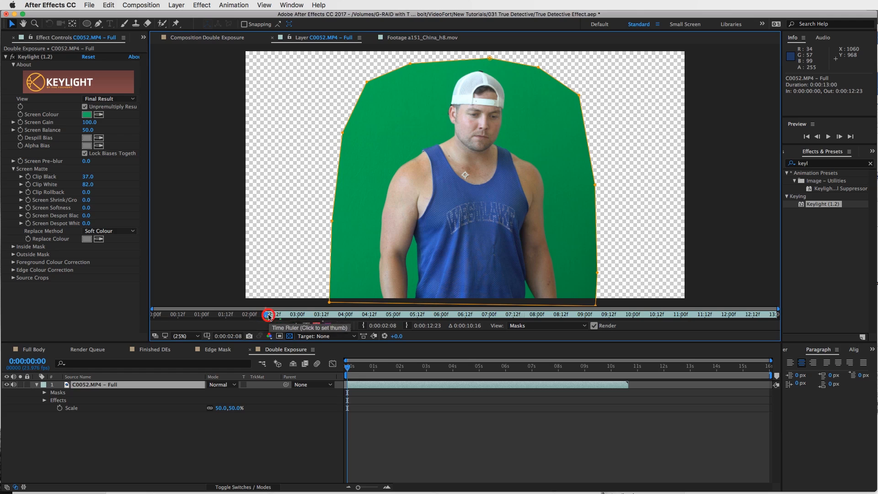
Step: Trim the layer's Out point to source time 0:00:06:10 and move the current time to 0:00:04:00
drag(266, 315, 439, 315)
click(407, 325)
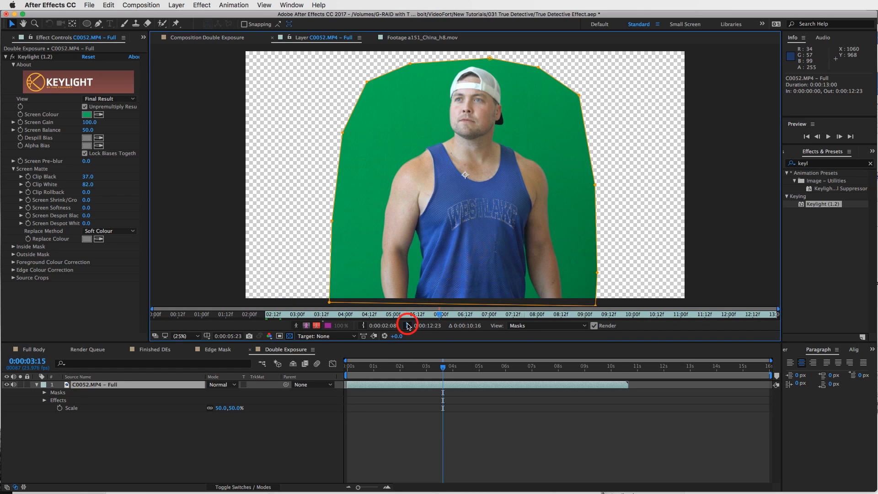
drag(444, 384, 455, 385)
click(452, 366)
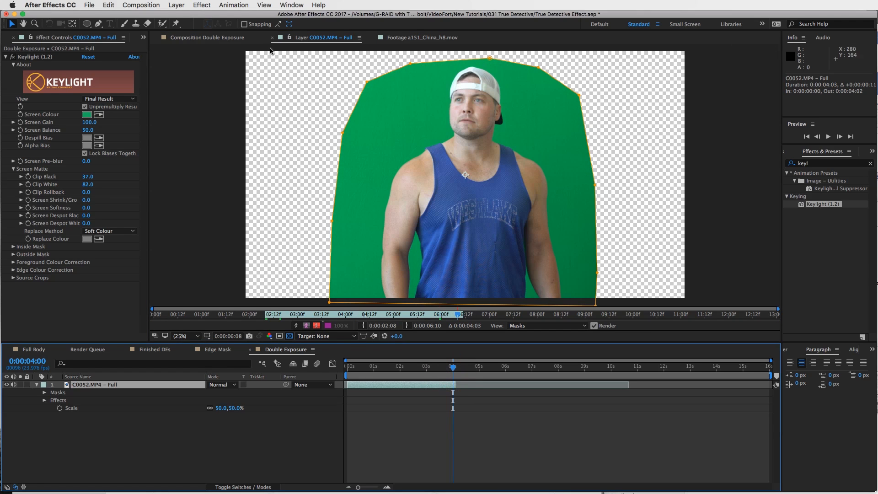
Step: Return to the Double Exposure composition view, move the current time to 0:00:00:08 and collapse the C0052.MP4 – Full layer's properties
click(194, 38)
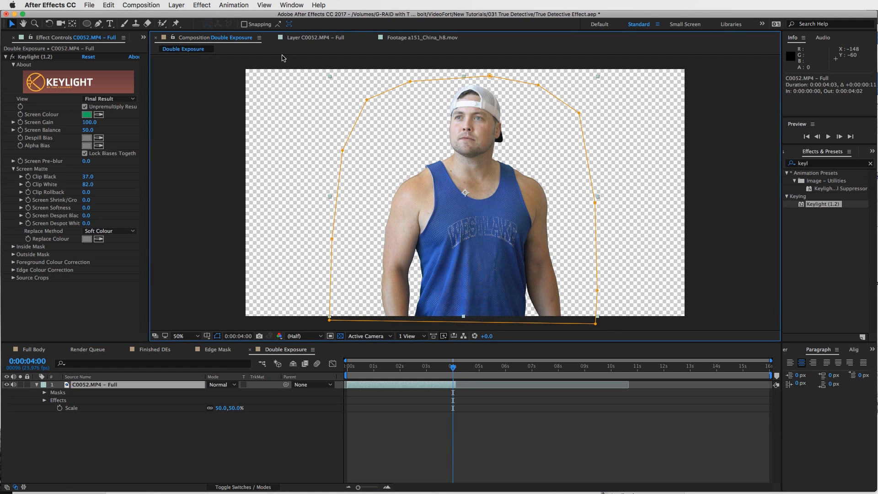
drag(453, 366, 364, 366)
click(442, 434)
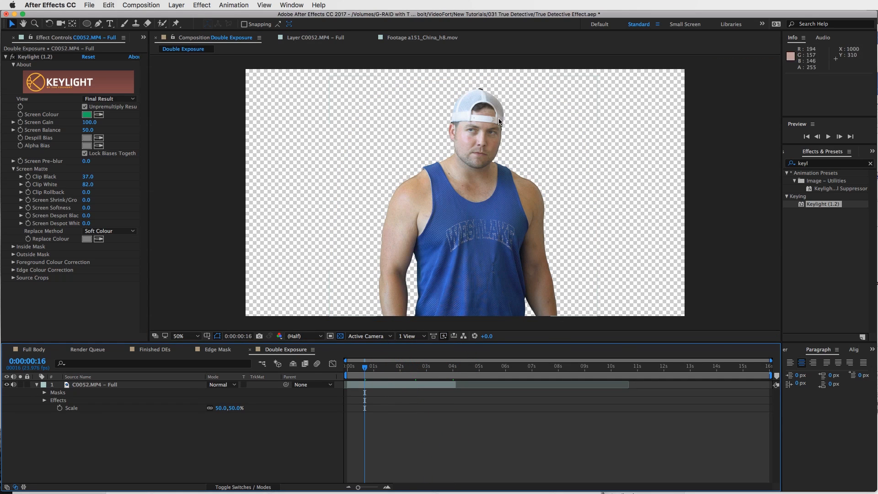
drag(370, 365, 348, 366)
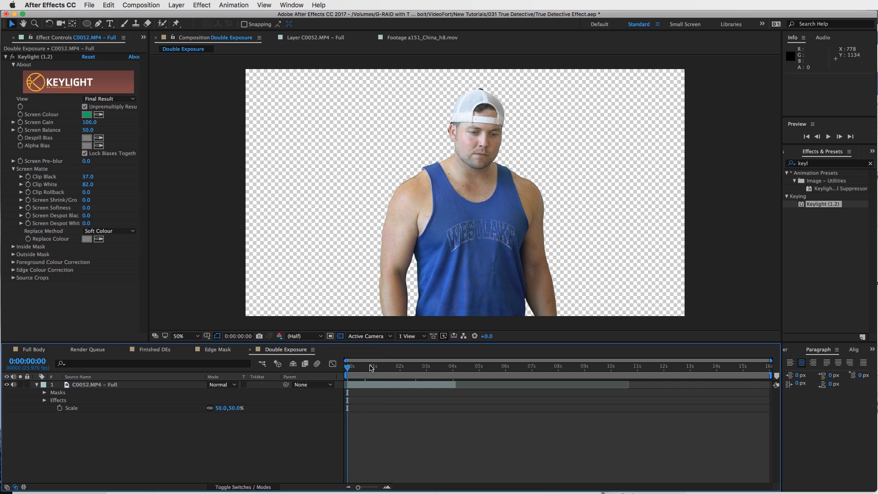
click(355, 366)
click(36, 385)
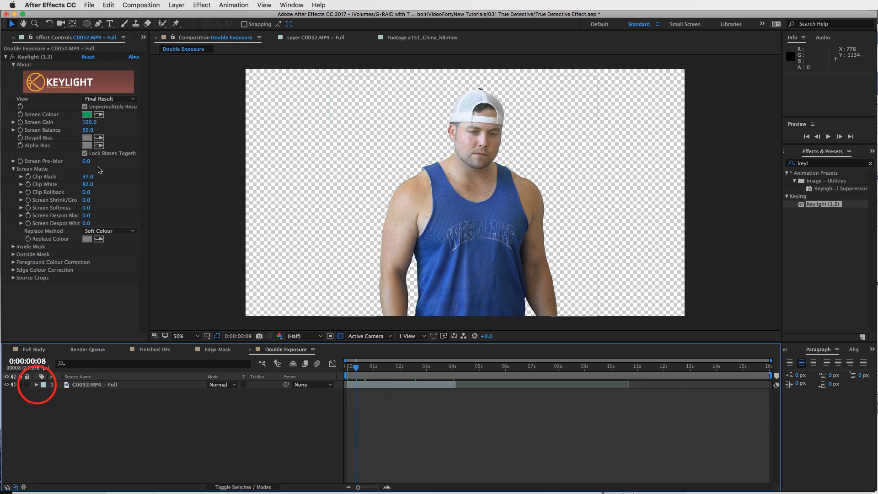
Step: Browse the VideoFort Stock clips in the project and open 040669379-skyscrapers-stuntman-fire-resc.mov in the footage viewer
click(7, 39)
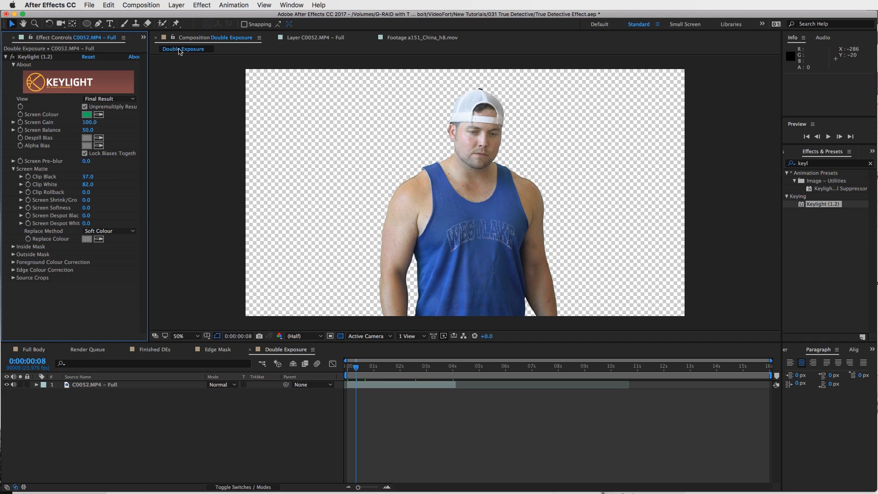
click(143, 37)
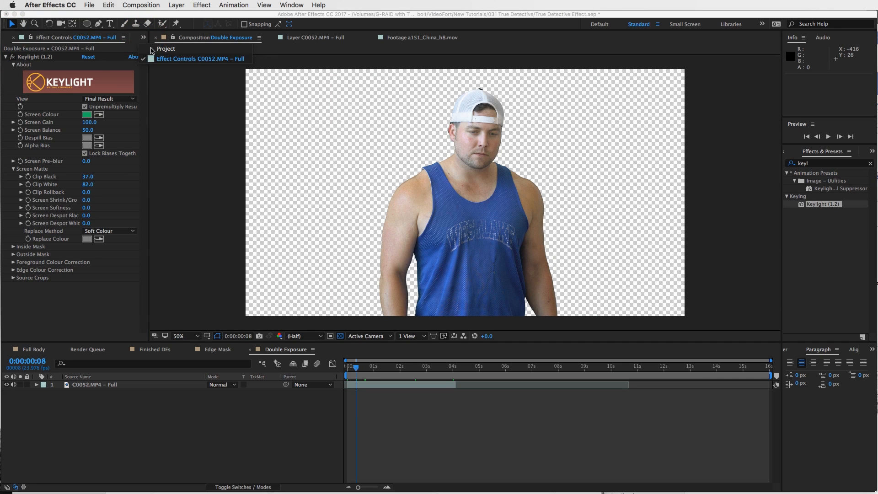
click(164, 49)
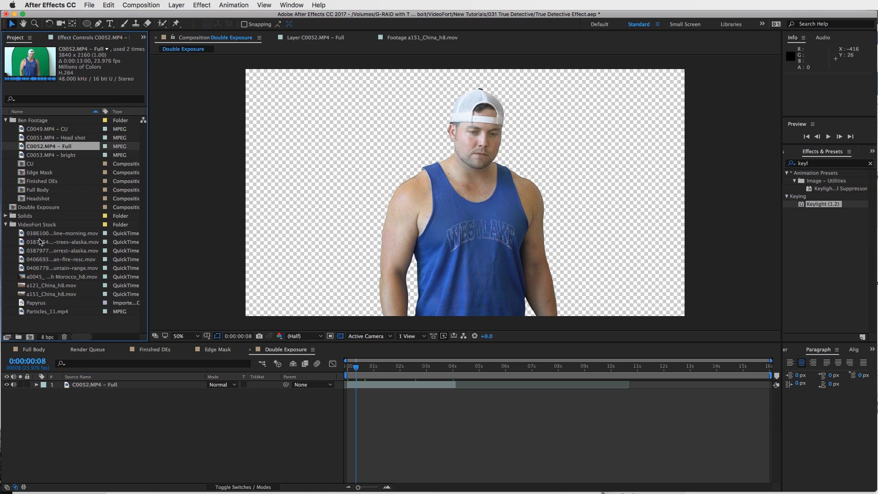
click(40, 233)
click(73, 242)
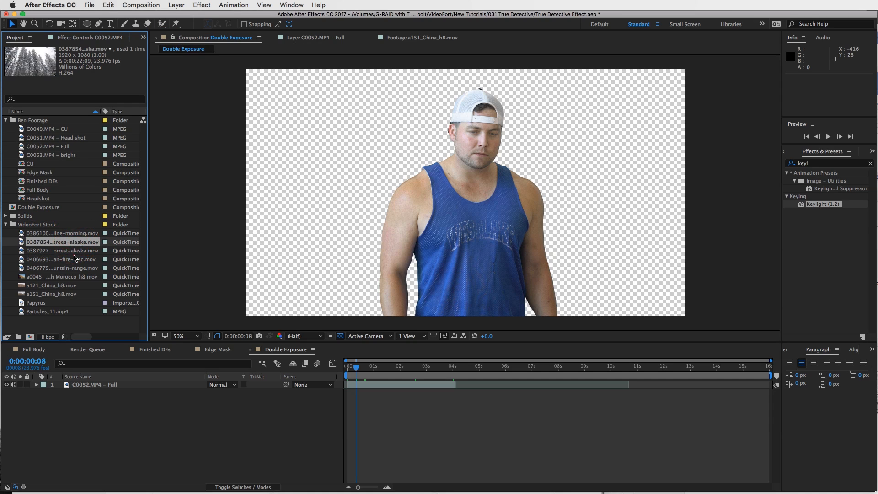
click(75, 258)
click(75, 268)
click(76, 260)
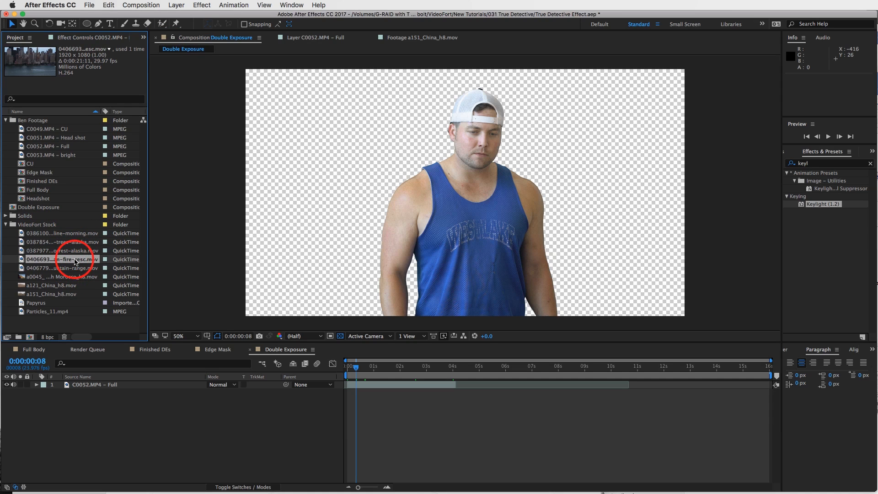
double_click(20, 260)
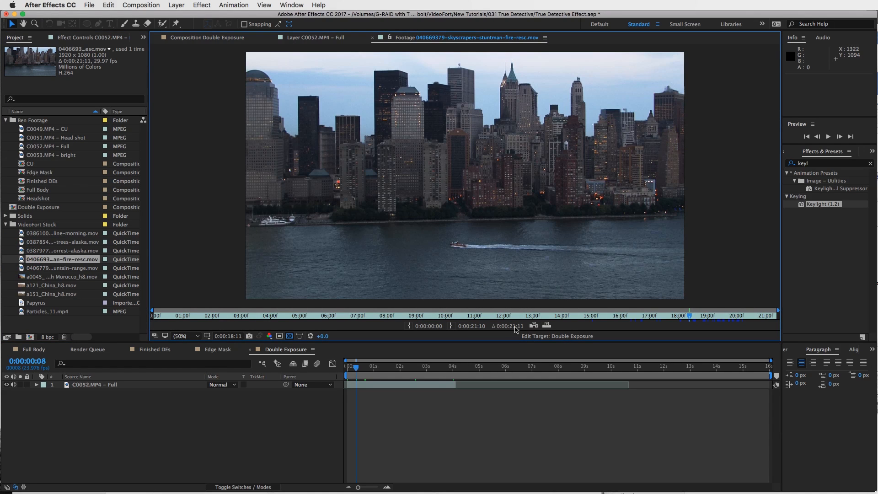
Step: Trim the skyscraper footage to an In point of 0:00:14:23 and an Out point of 0:00:16:17
drag(535, 318, 636, 313)
click(408, 326)
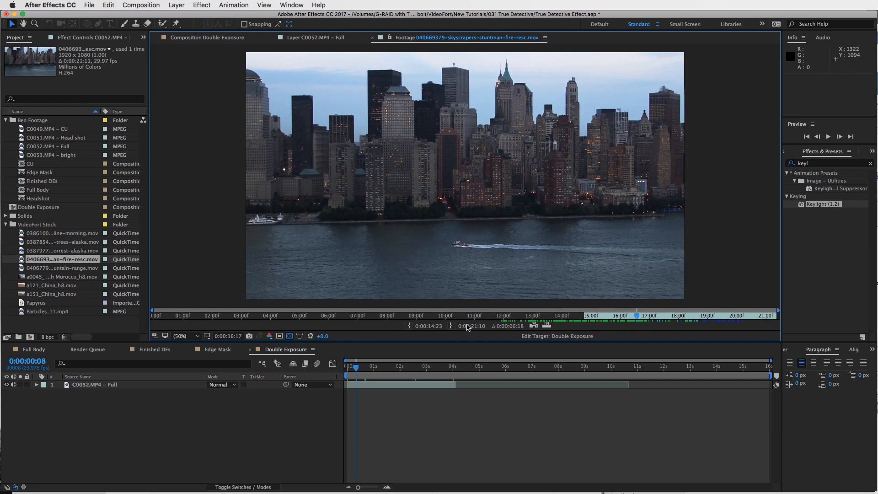
click(451, 325)
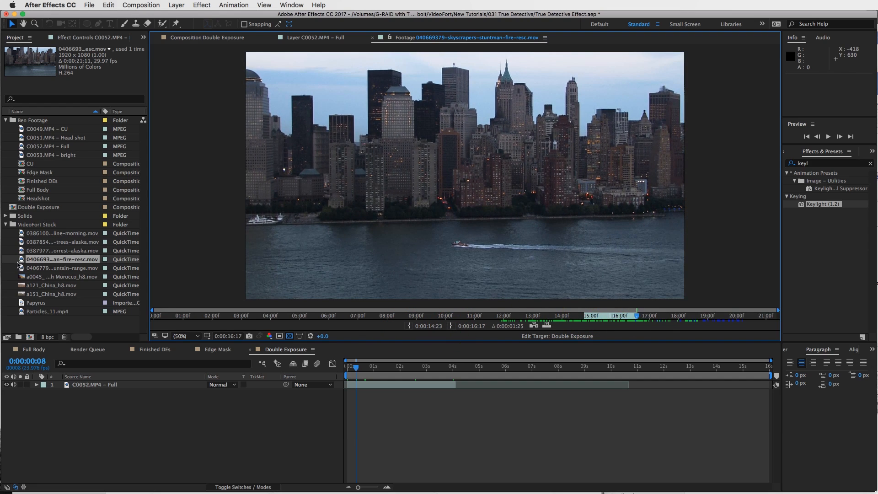
Step: Add the trimmed skyscraper clip beneath the man's layer, extending its end to 0:00:04:02 and giving it a Peach label
drag(22, 261, 129, 399)
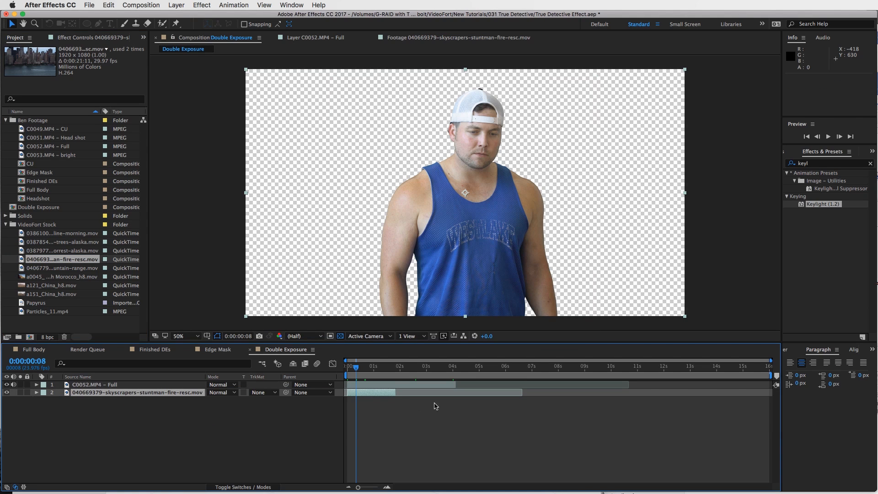
drag(395, 392, 456, 394)
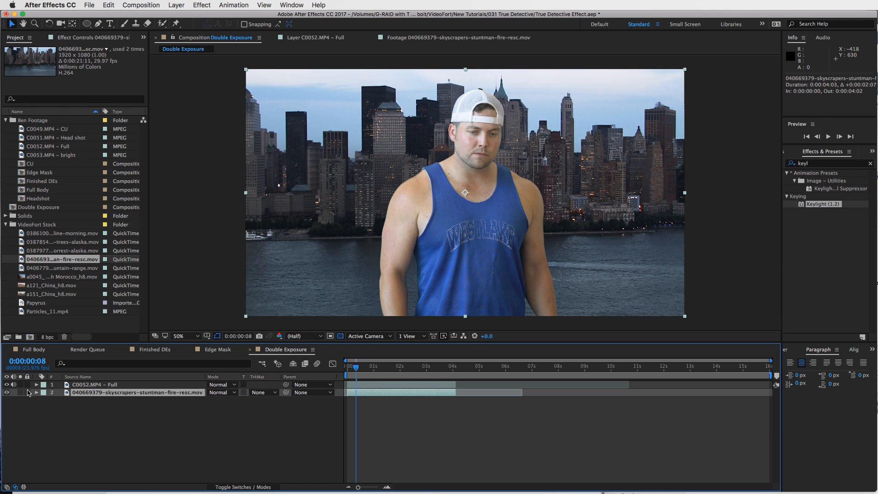
click(45, 392)
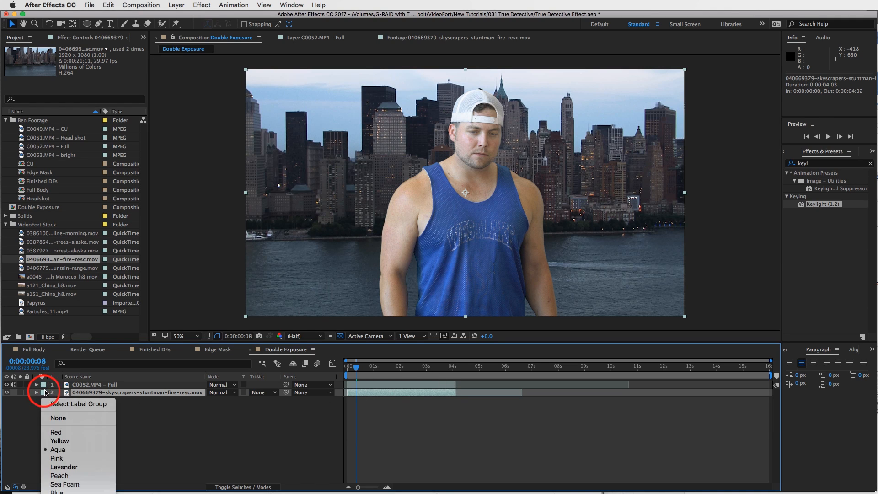
click(61, 476)
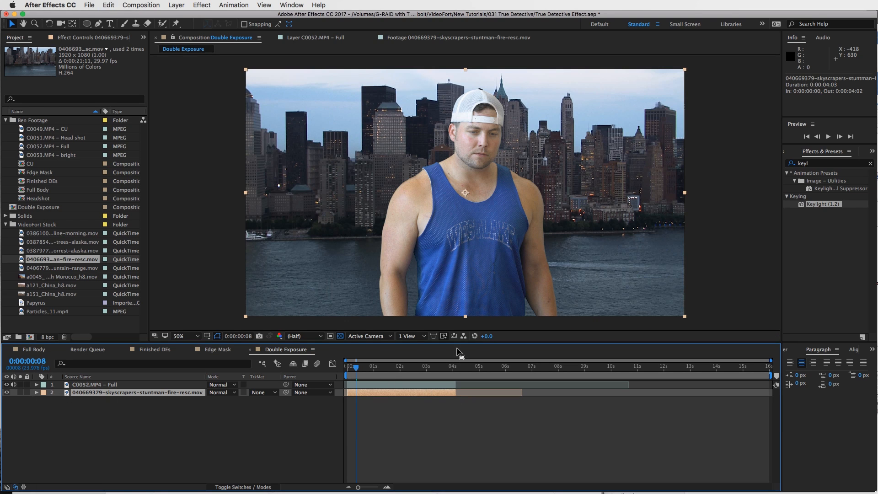
Step: Try a Luma Matte on the skyscraper layer, and settle on Alpha Matte "C0052.MP4 – Full" as its track matte
click(269, 395)
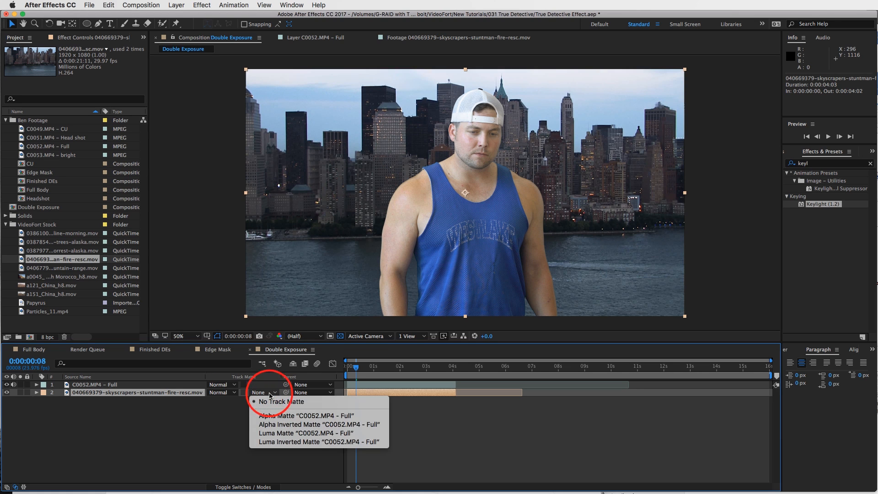
click(281, 435)
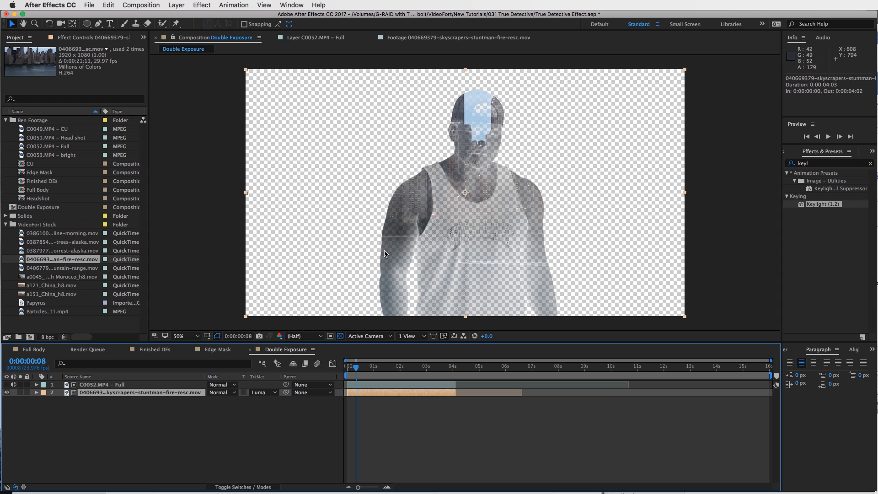
click(264, 393)
click(280, 416)
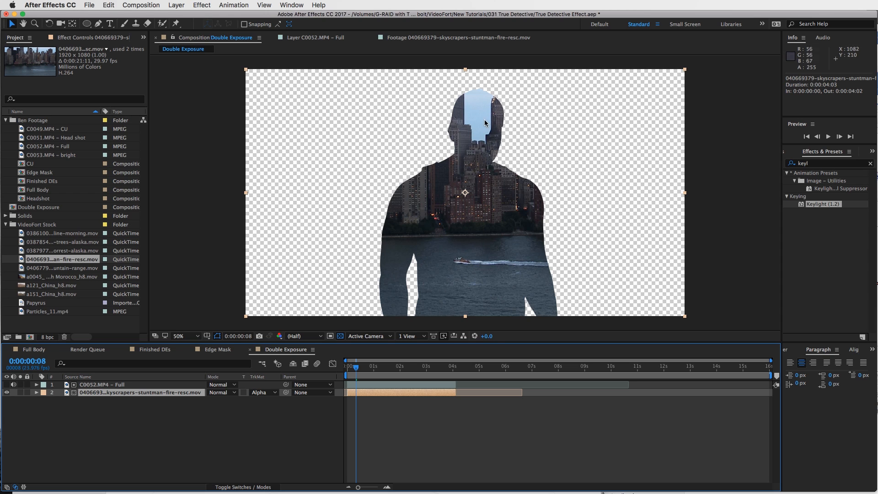
click(421, 394)
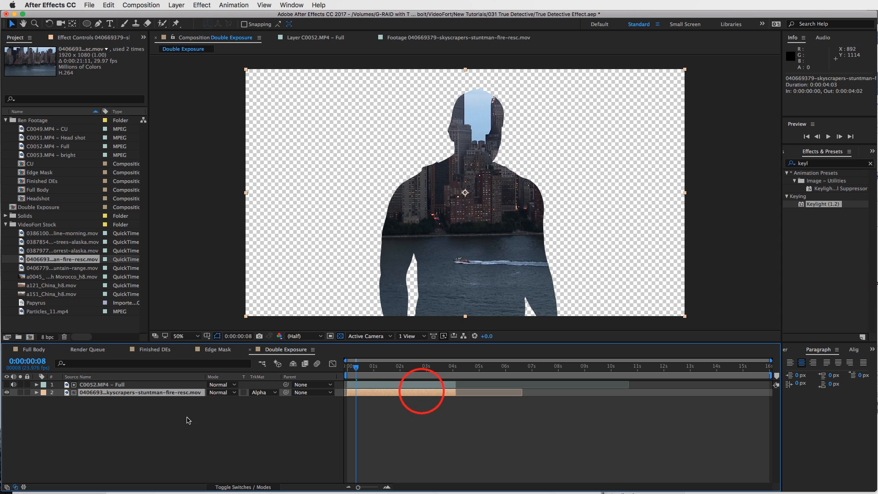
Step: Reposition the skyscraper layer inside the man's silhouette to 994, 558
mouse_move(480, 202)
mouse_down()
mouse_move(474, 231)
mouse_move(507, 251)
mouse_move(553, 206)
mouse_move(592, 194)
mouse_move(600, 232)
mouse_move(557, 202)
mouse_move(490, 198)
mouse_move(418, 214)
mouse_move(419, 222)
mouse_move(483, 208)
mouse_up()
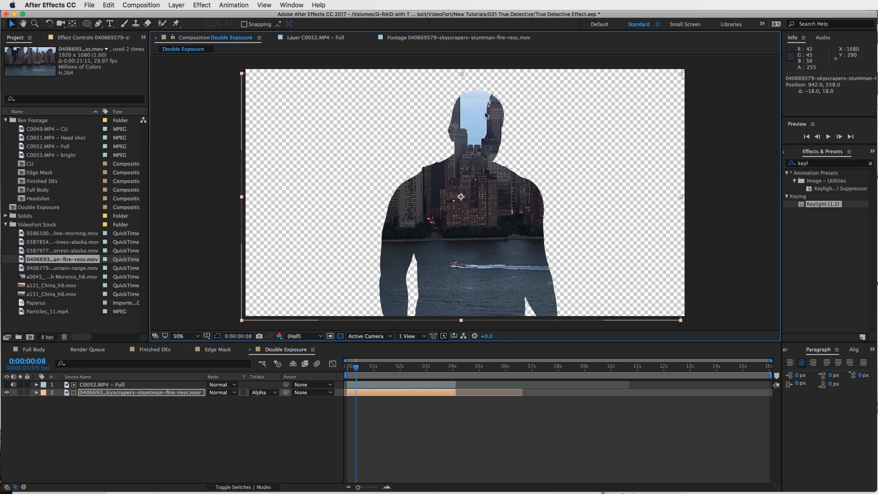
click(493, 246)
drag(493, 246, 505, 246)
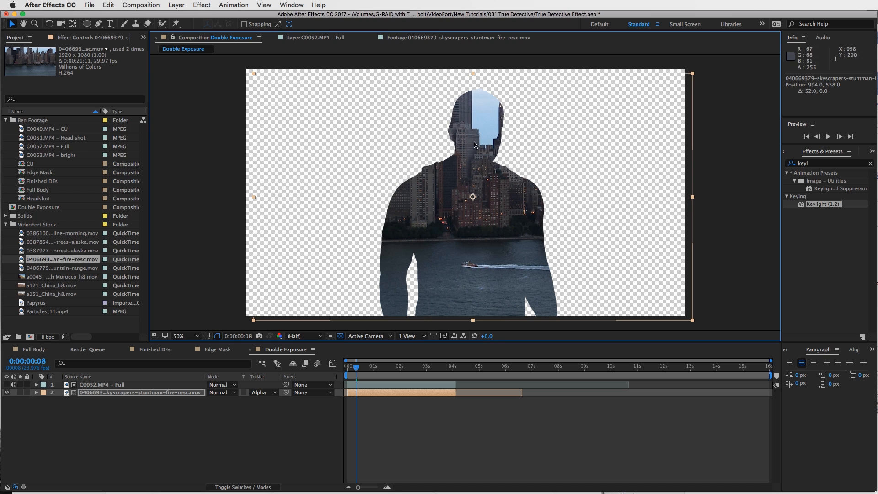
Step: Turn the skyscraper layer upside down with a -180° rotation and reposition it to 948, 552
key(w)
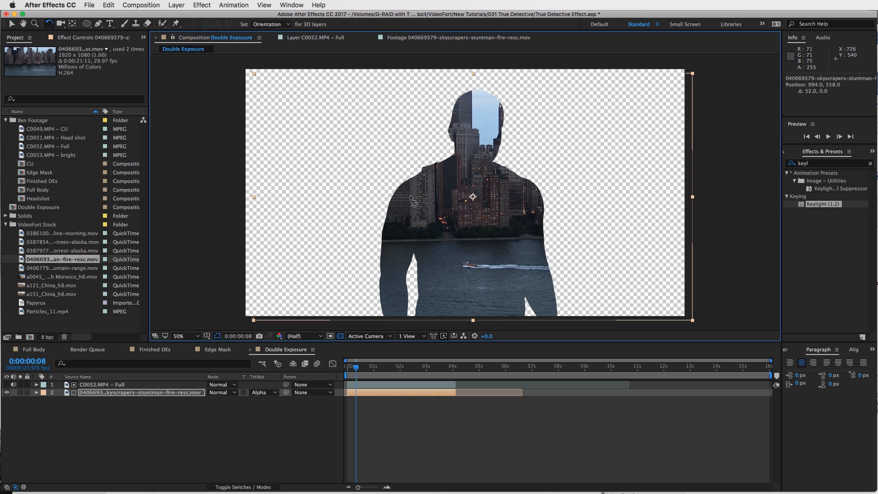
click(338, 183)
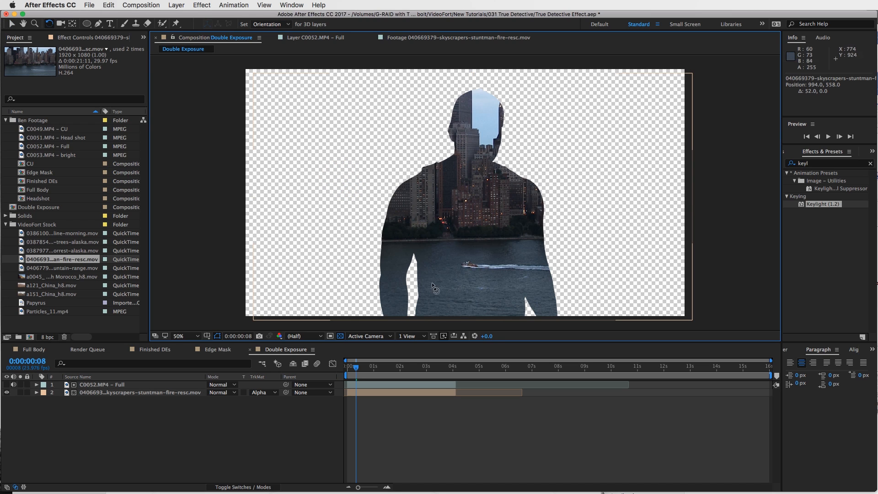
click(402, 218)
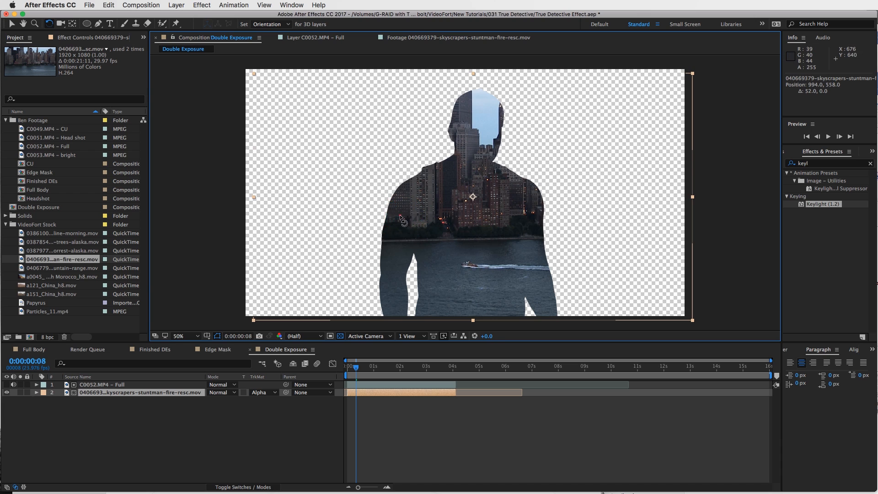
drag(403, 218, 534, 176)
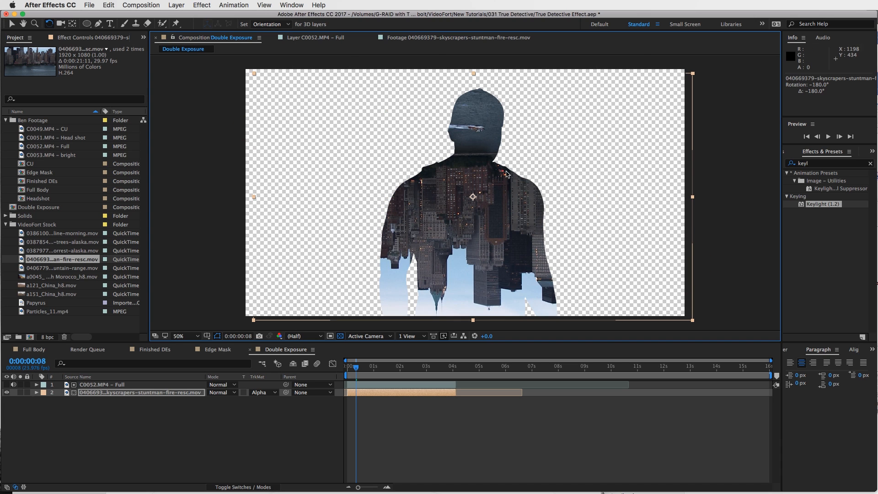
key(v)
mouse_move(495, 201)
mouse_down()
mouse_move(526, 204)
mouse_move(473, 203)
mouse_move(489, 203)
mouse_up()
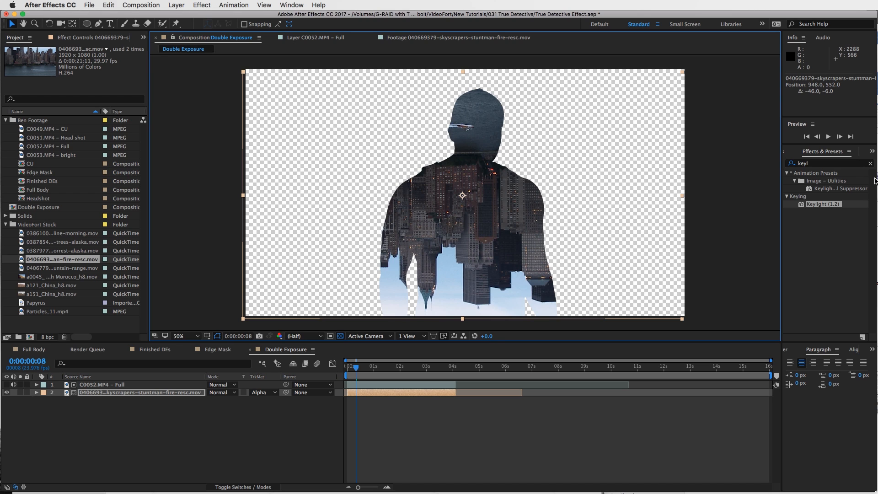
click(870, 165)
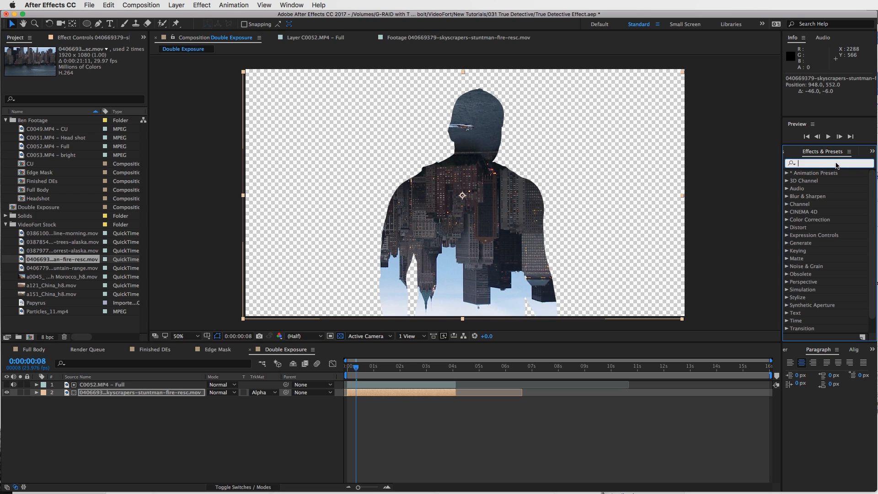
text(color)
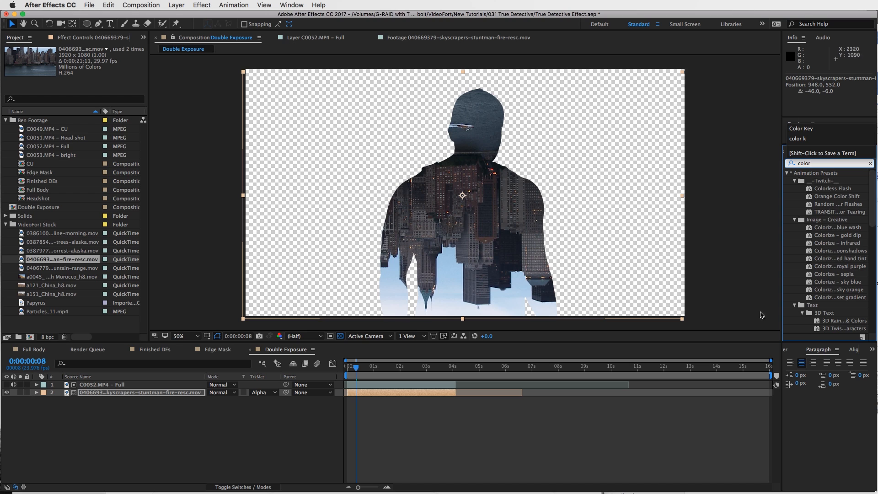
scroll(804, 270, down, 15)
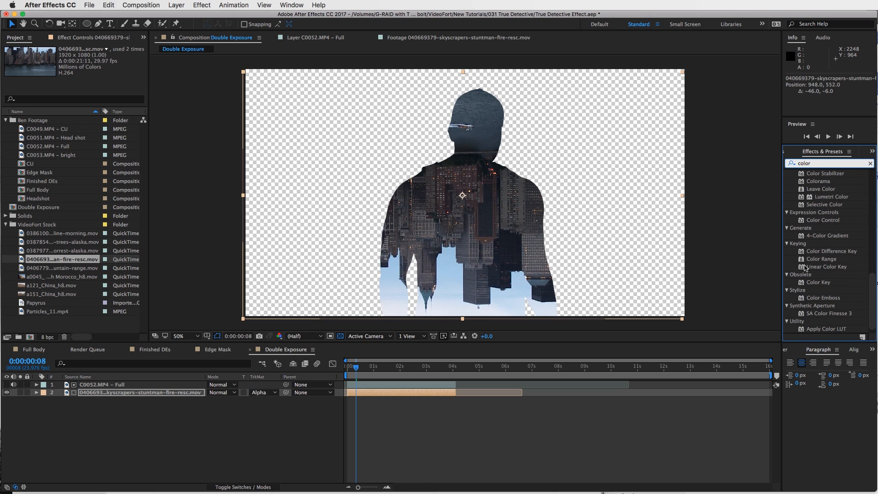
text(ke)
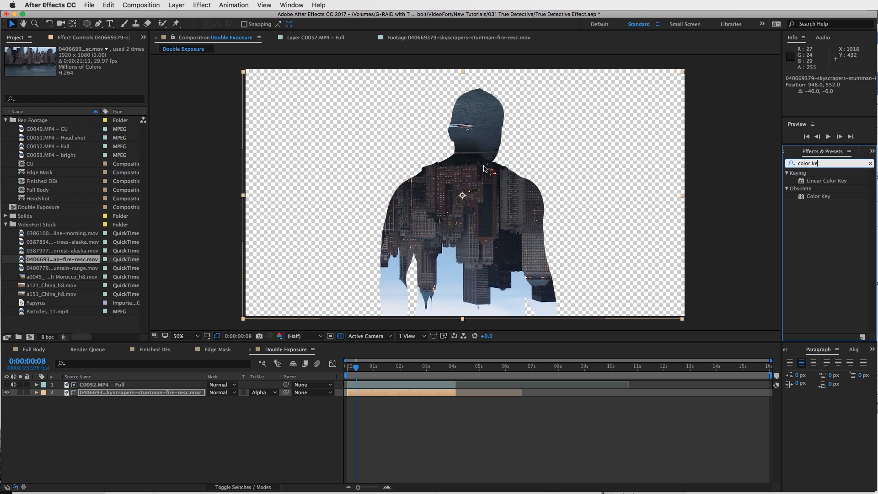
Step: Search the effects for "extra" and apply the Extract keying effect to the skyscraper layer
click(822, 164)
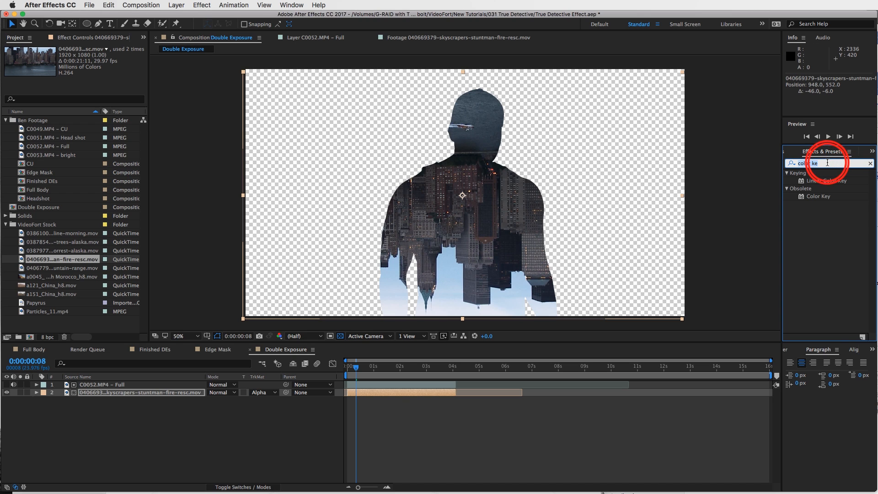
key(BackSpace)
text(extra)
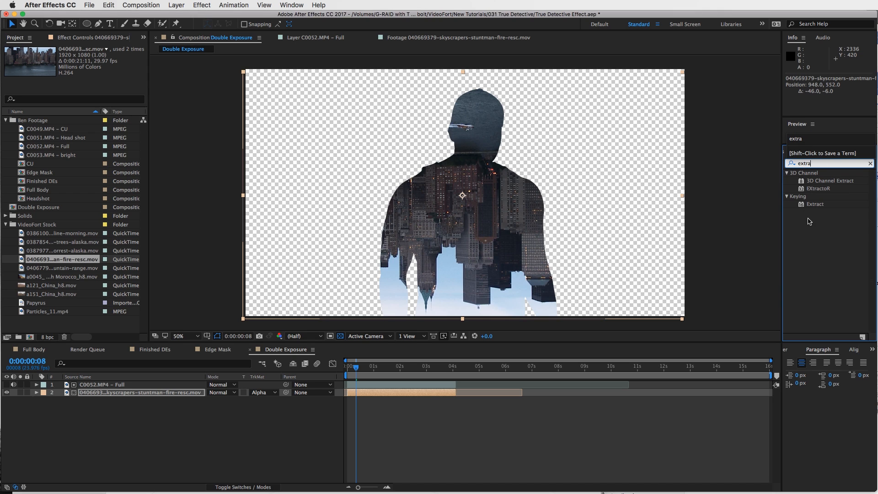
drag(812, 204, 437, 393)
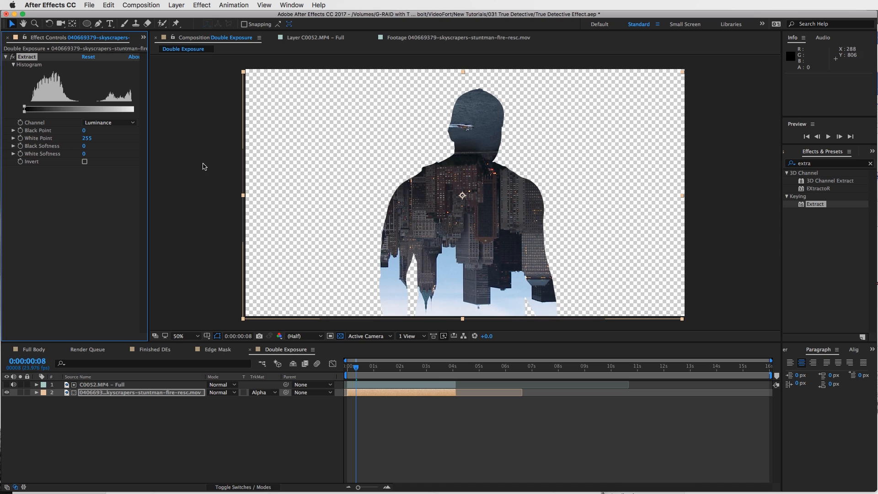
Step: Key out the skyscraper layer's sky by setting the Extract channel to Blue and the White Point to 208
click(126, 122)
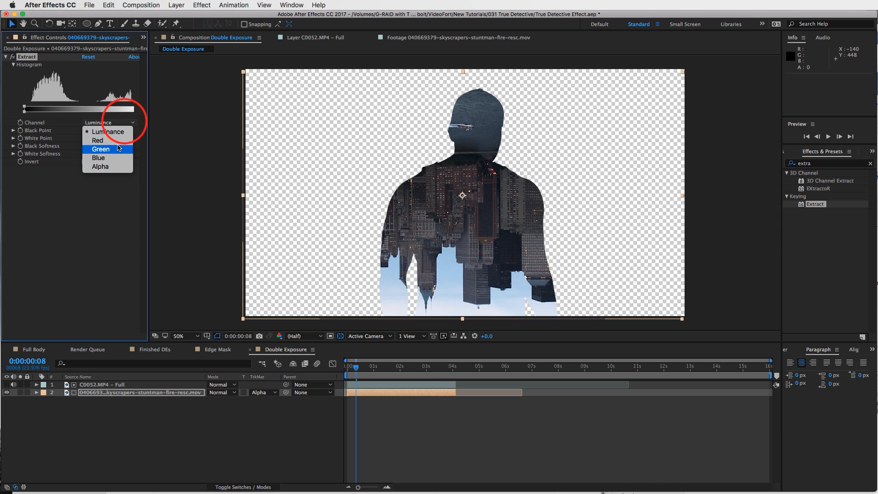
click(120, 159)
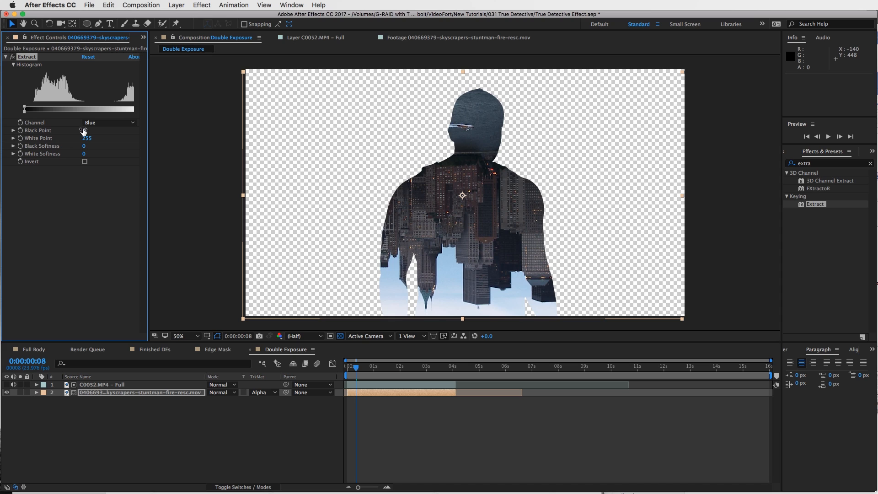
mouse_move(84, 131)
mouse_down()
mouse_move(100, 150)
mouse_move(81, 133)
mouse_up()
drag(88, 139, 69, 137)
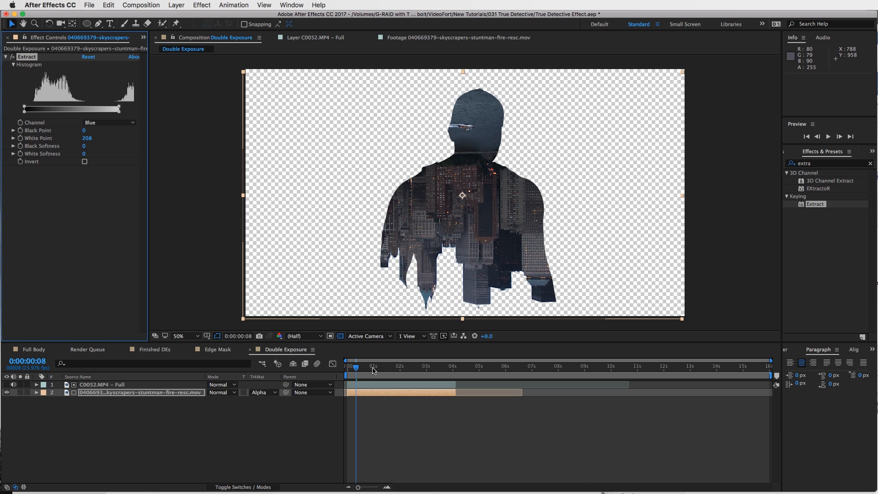
drag(374, 371, 392, 369)
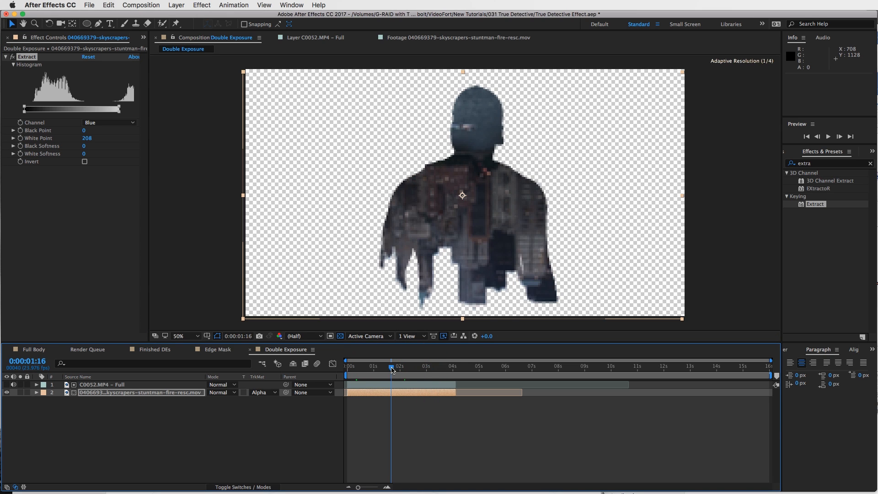
Step: Switch the skyscraper layer's track matte to Luma Matte "C0052.MP4 – Full" and deselect the layer
click(265, 392)
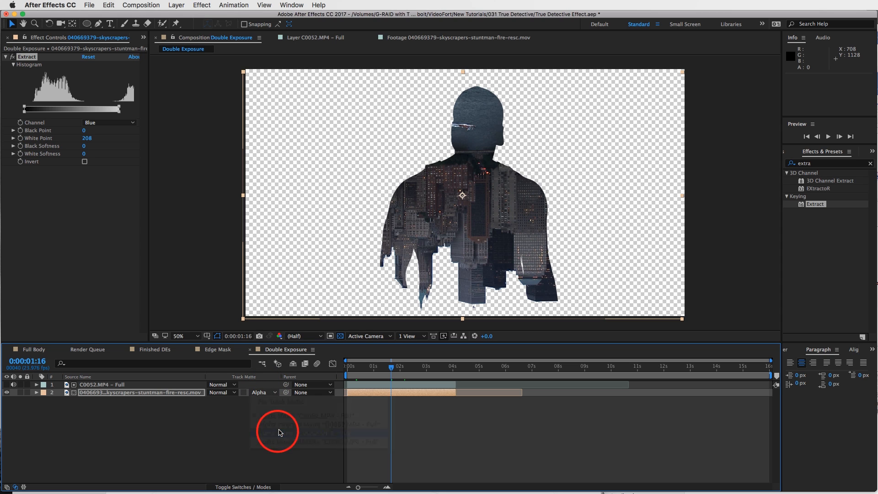
click(278, 434)
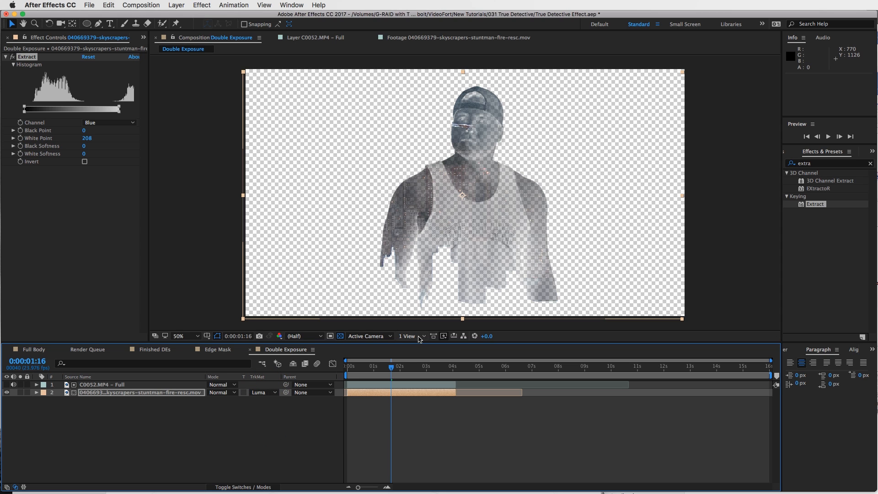
click(423, 408)
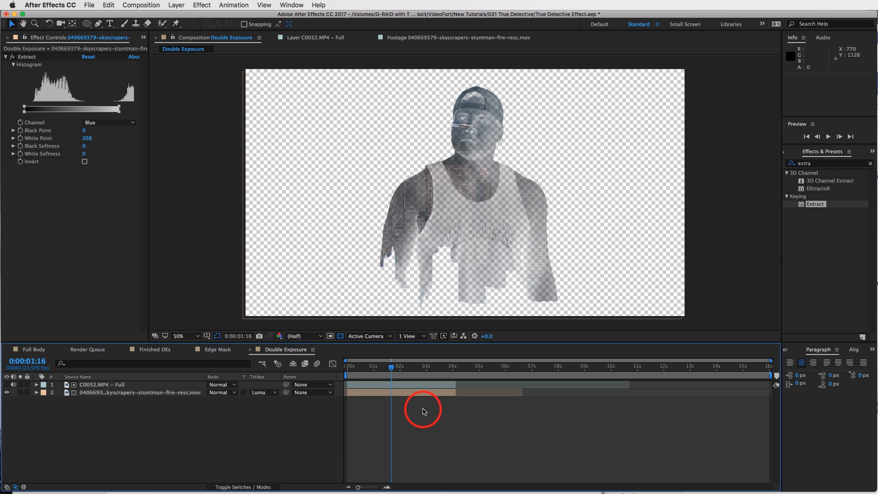
Step: Create a 1920 × 1080 px pale yellow solid and place it beneath the skyscraper layer as the background
click(179, 5)
mouse_move(171, 17)
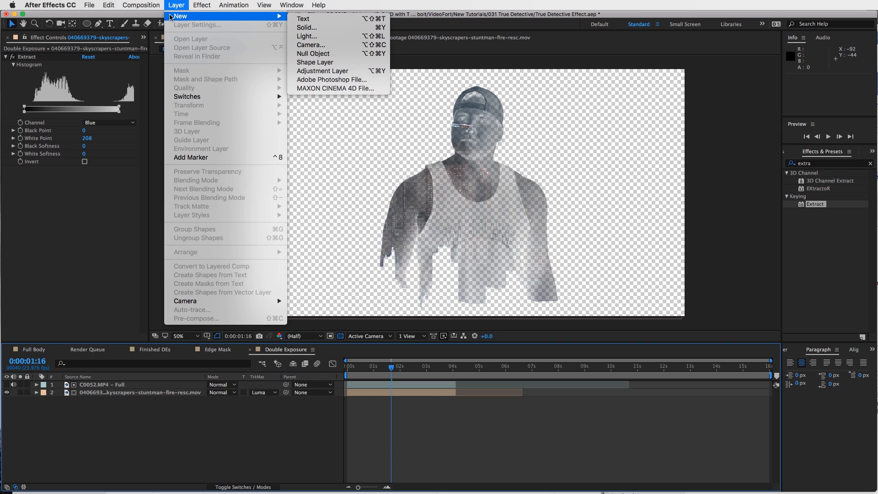
click(345, 28)
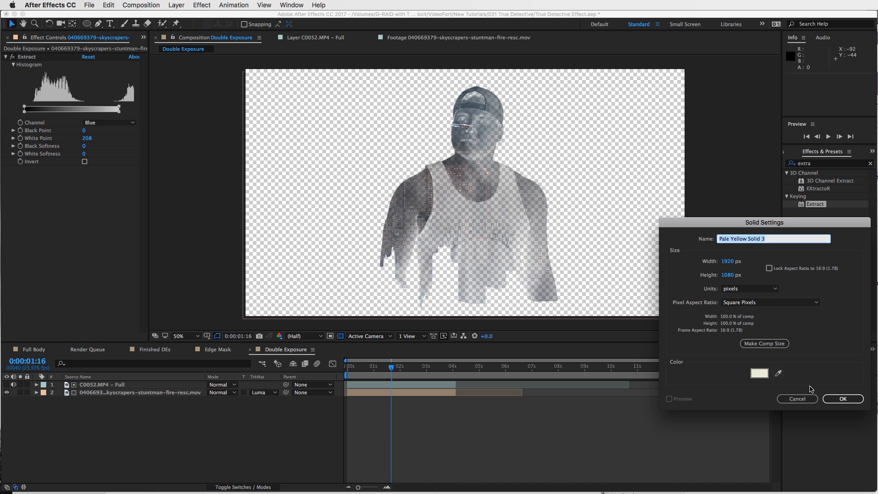
click(843, 399)
drag(90, 385, 88, 423)
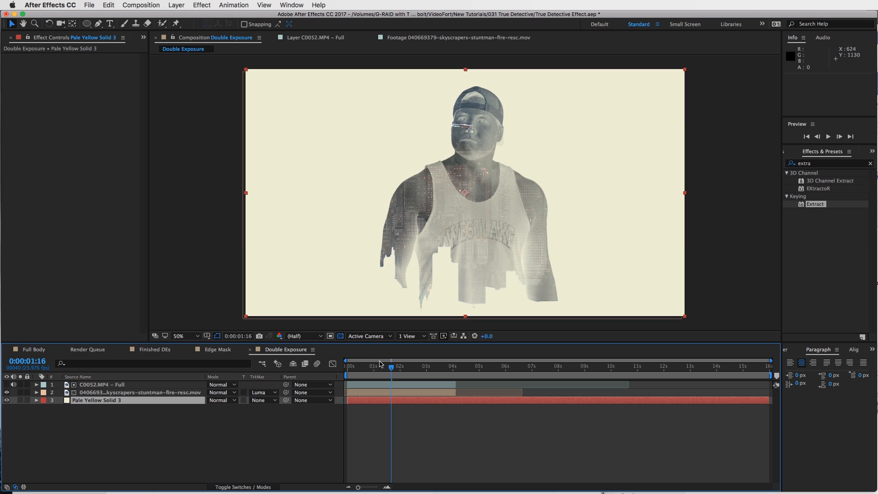
drag(389, 369, 377, 367)
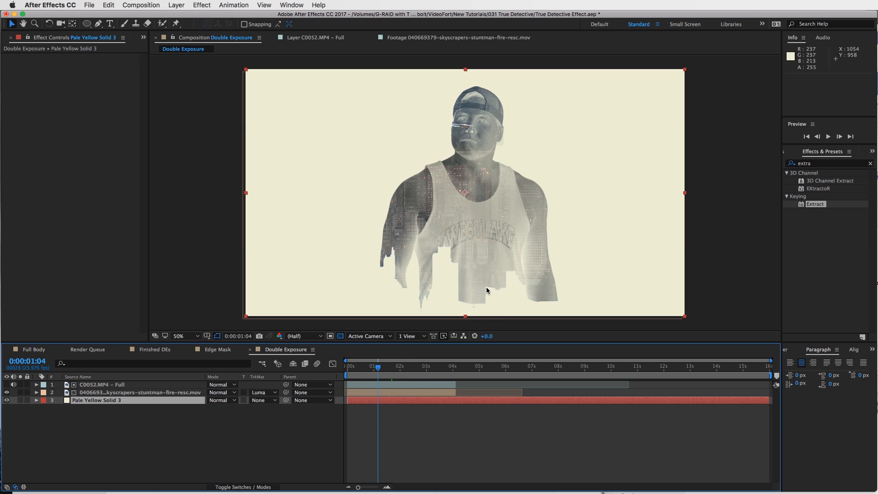
Step: Search the effects for "level" and apply the Levels effect to the skyscraper layer
click(405, 391)
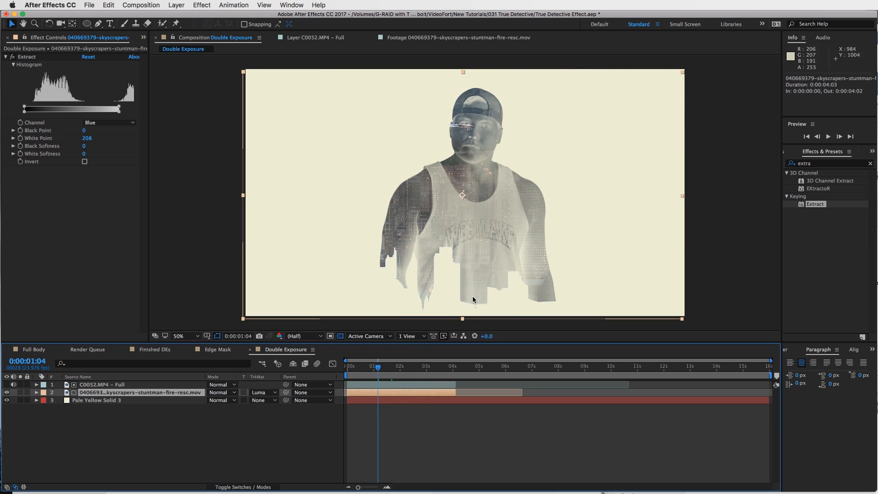
click(818, 163)
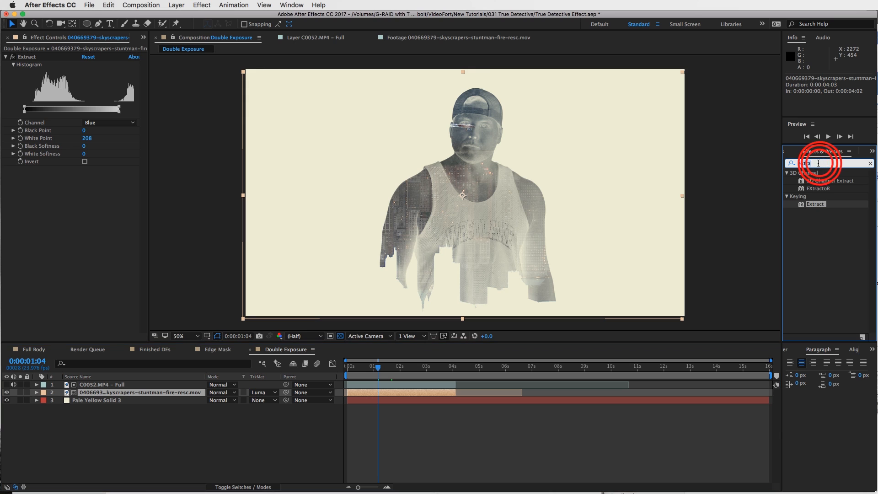
text(level)
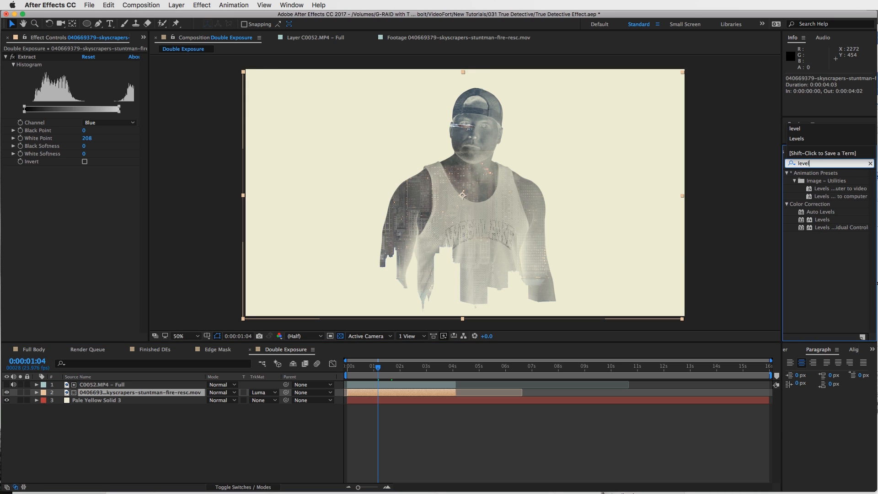
drag(825, 221, 443, 393)
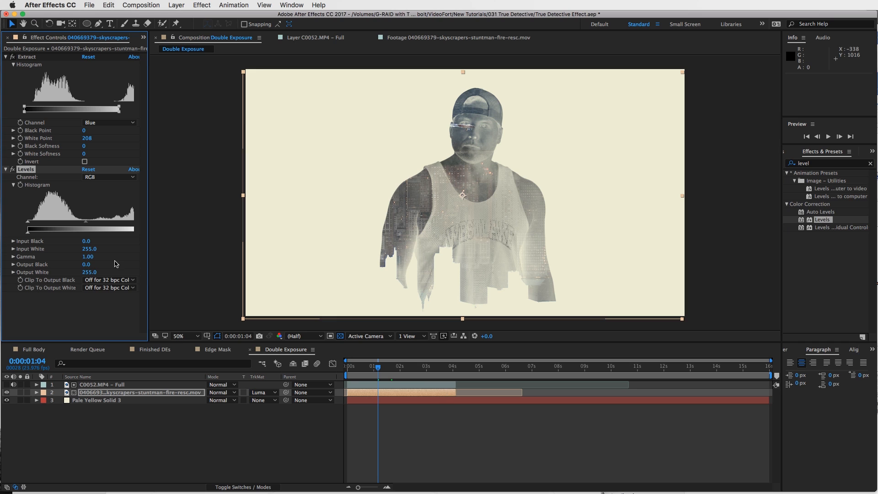
Step: Increase the skyscraper layer's contrast in Levels with Input Black 75 and Input White 184
drag(27, 224, 58, 225)
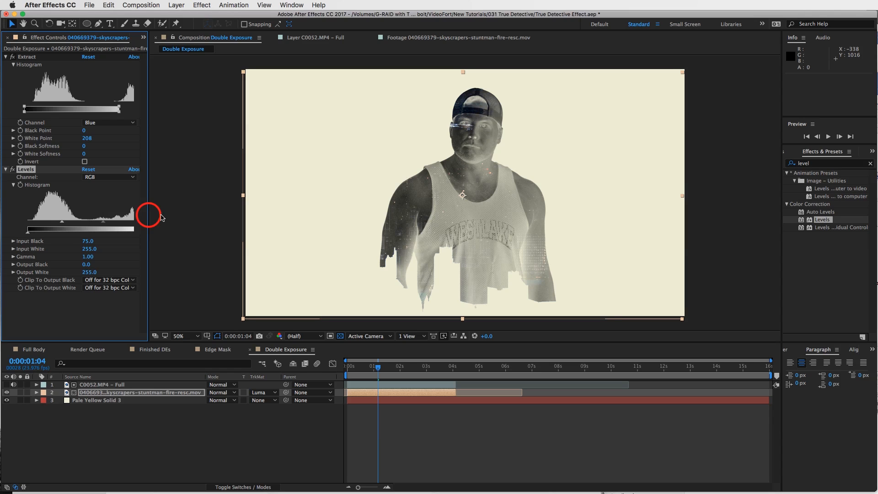
drag(149, 215, 134, 223)
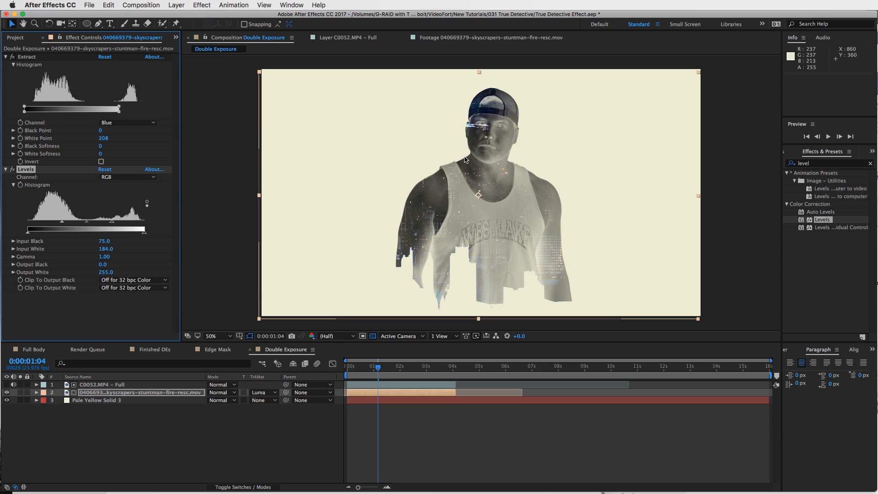
drag(378, 365, 413, 365)
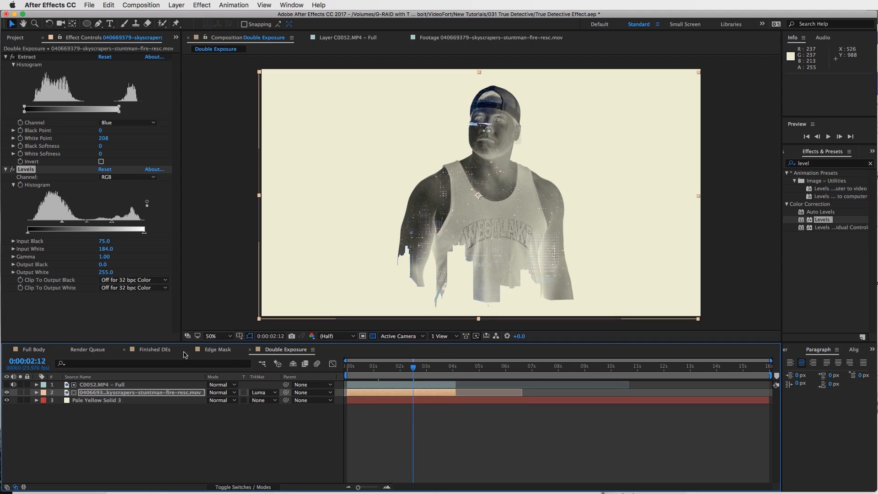
Step: Close the Edge Mask composition and examine the finished look in Finished DEs before returning to Double Exposure
click(211, 351)
click(189, 349)
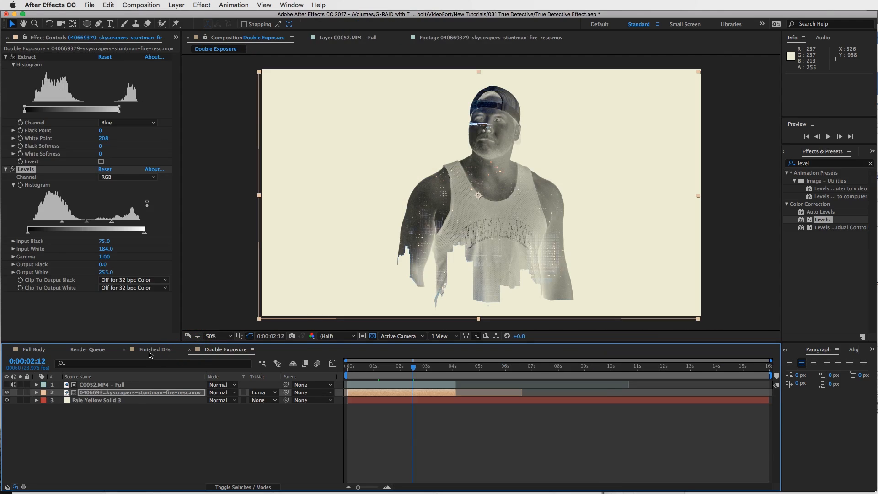
click(147, 350)
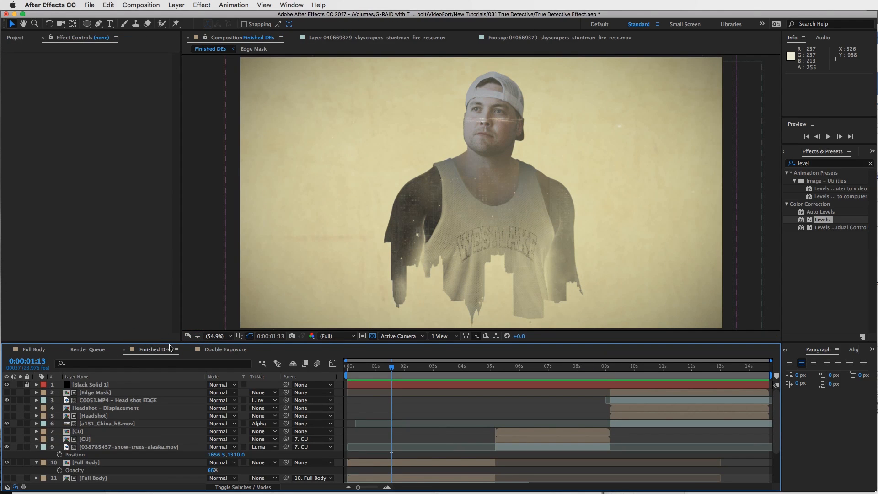
key(')
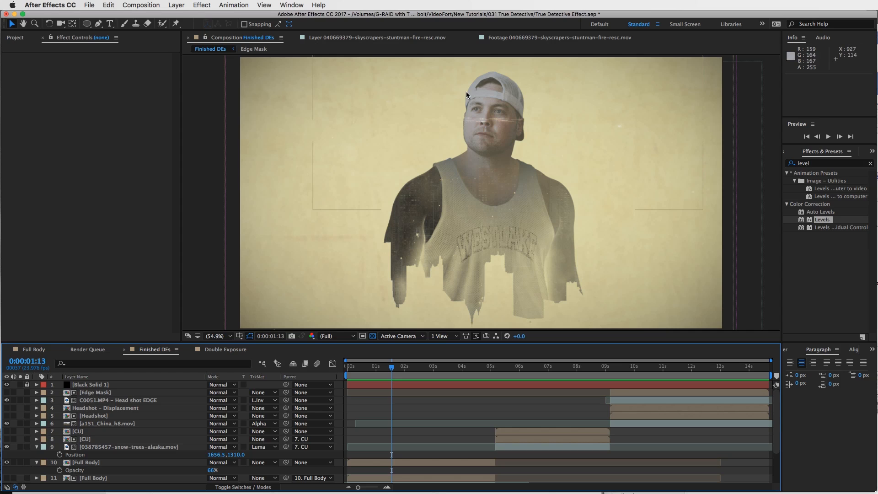
click(225, 349)
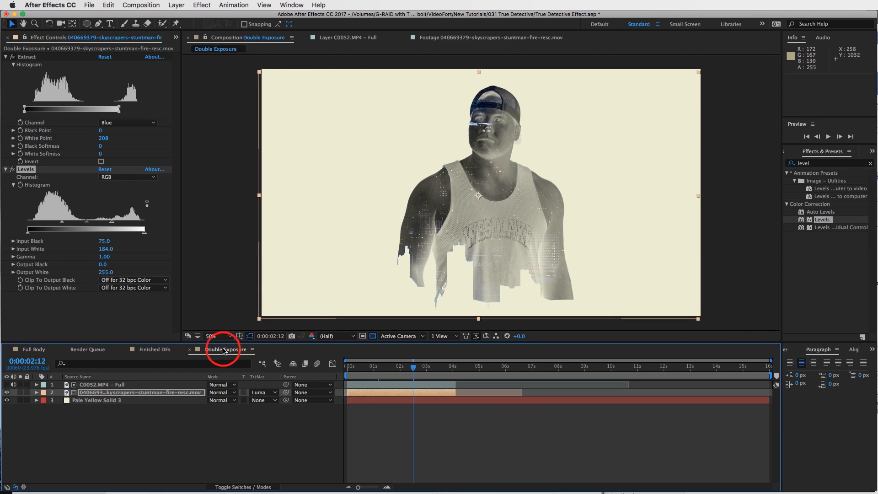
Step: Mute and duplicate the C0052.MP4 – Full layer, and make the top copy visible
click(391, 384)
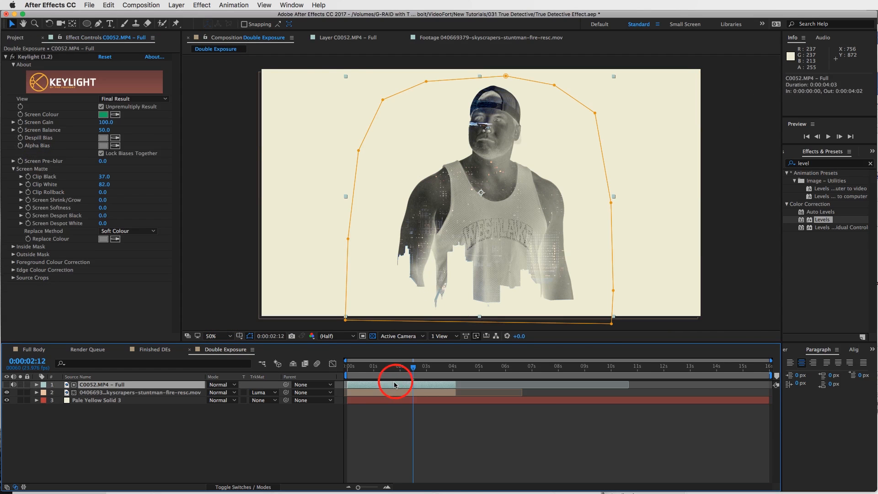
click(14, 384)
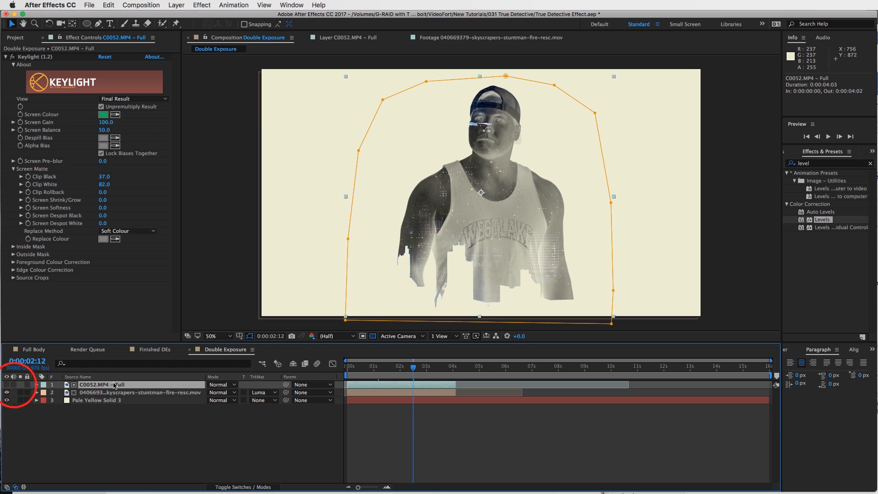
click(397, 386)
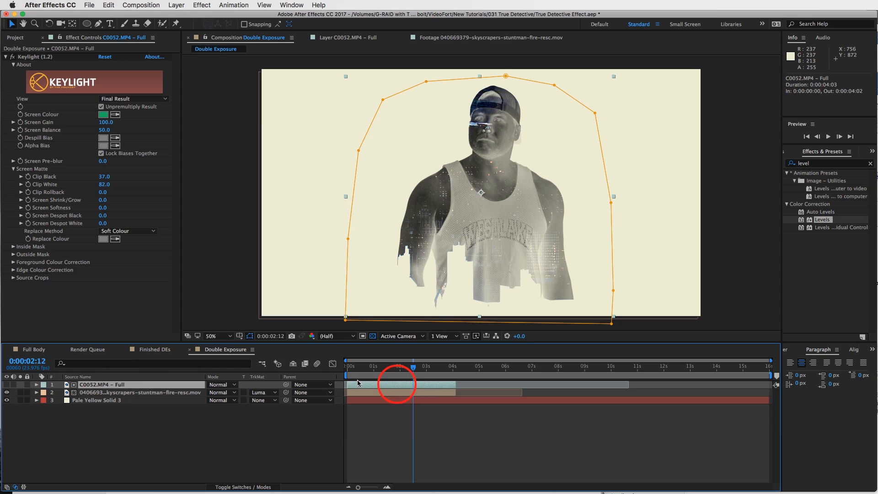
key(super+d)
click(398, 385)
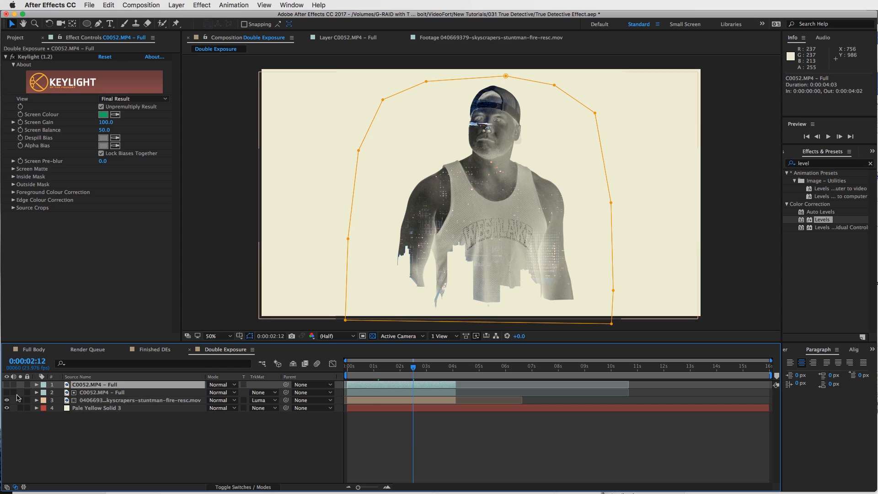
click(6, 385)
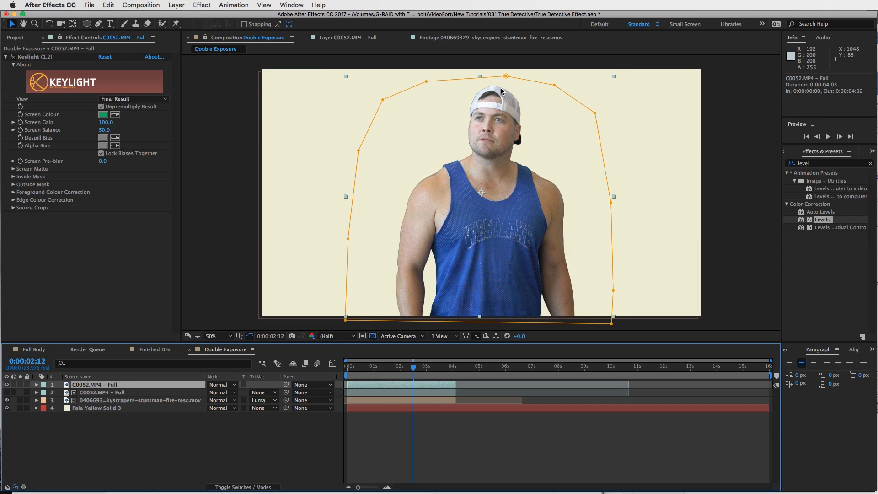
Step: Draw an elliptical mask around the man's head on the top C0052.MP4 – Full layer and lower its top point to just above the cap
click(87, 24)
key(comma)
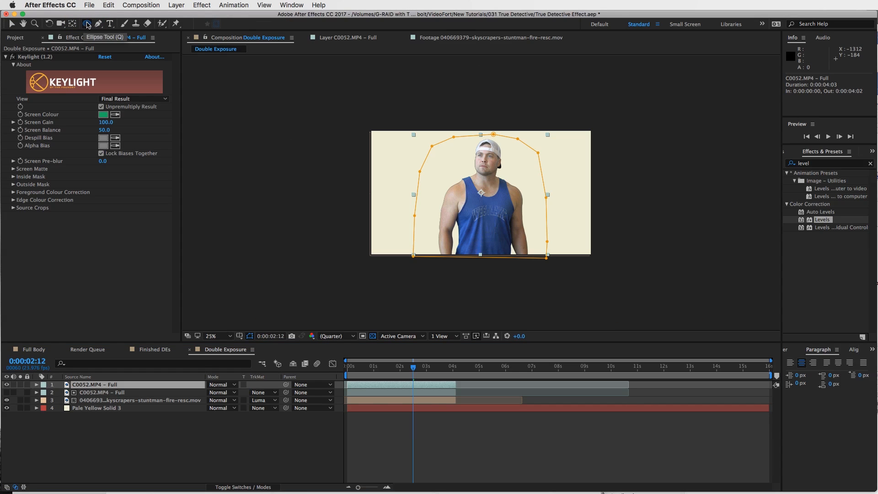
drag(450, 120, 525, 191)
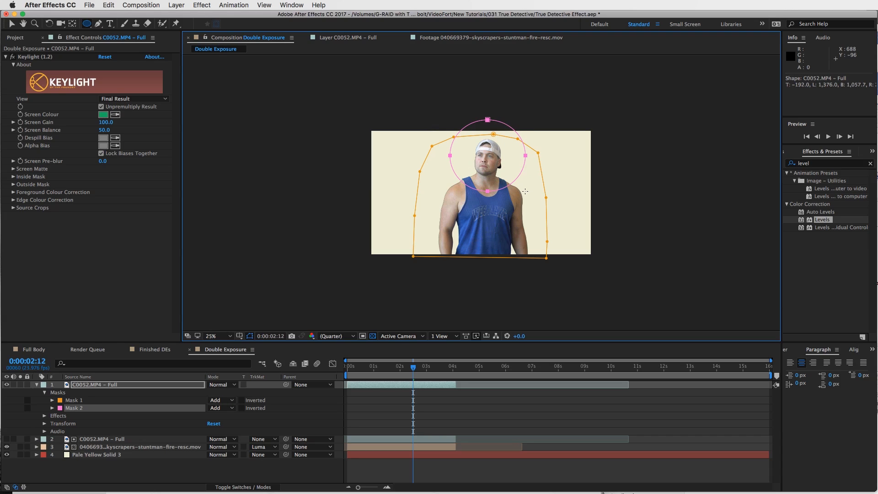
key(v)
click(487, 120)
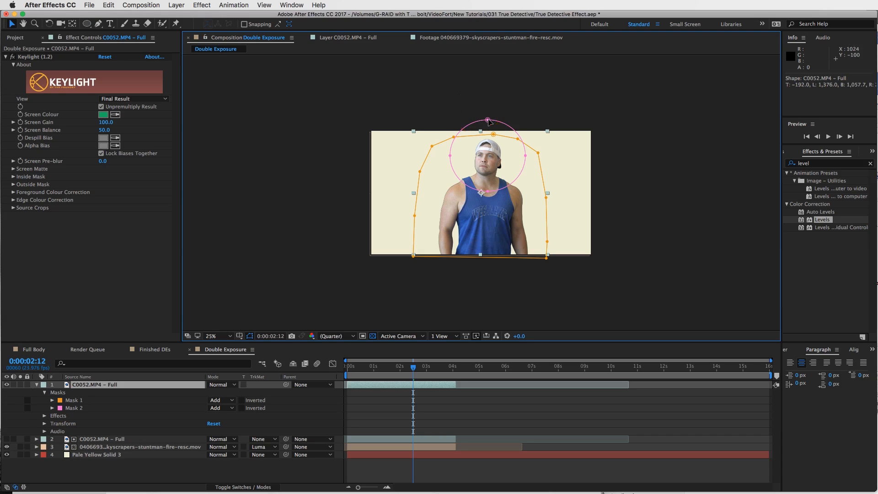
drag(490, 133, 489, 137)
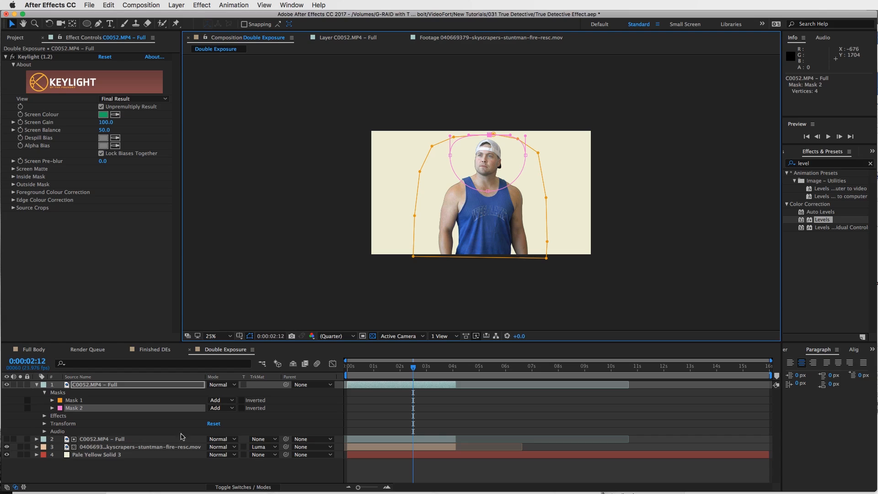
Step: Feather the head mask (Mask 2) by 40 pixels and set its mode to Intersect
click(52, 407)
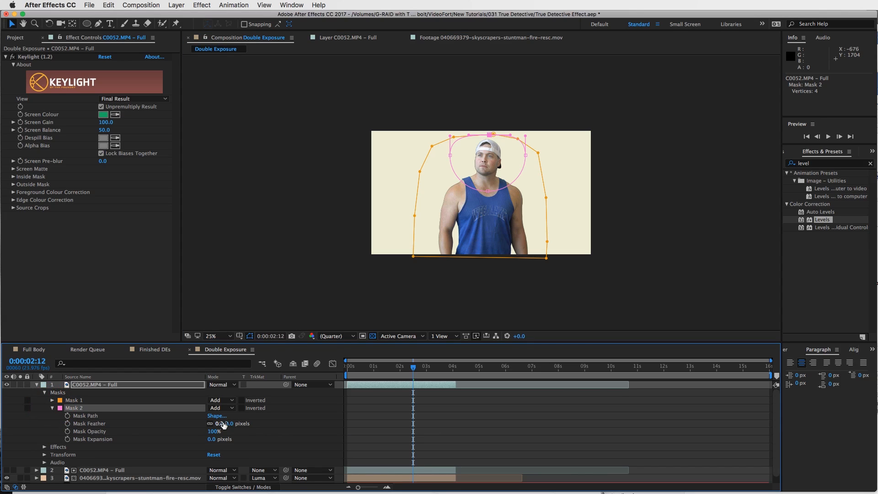
drag(227, 424, 236, 420)
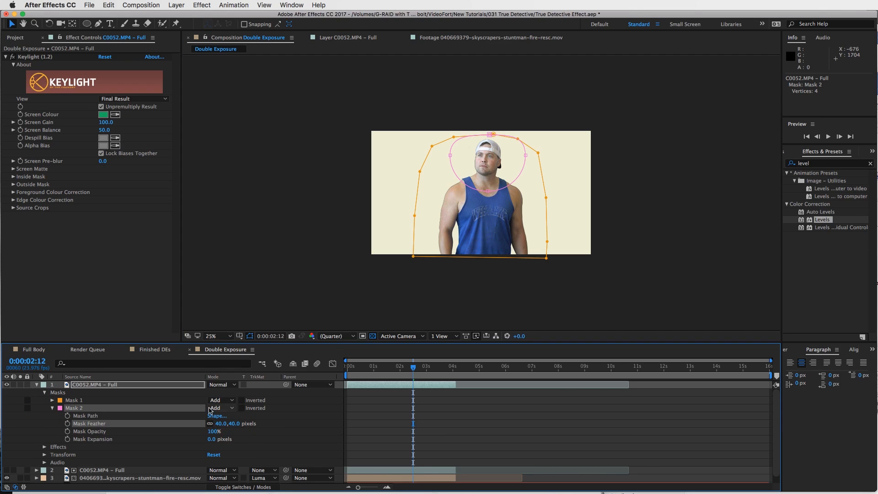
click(222, 408)
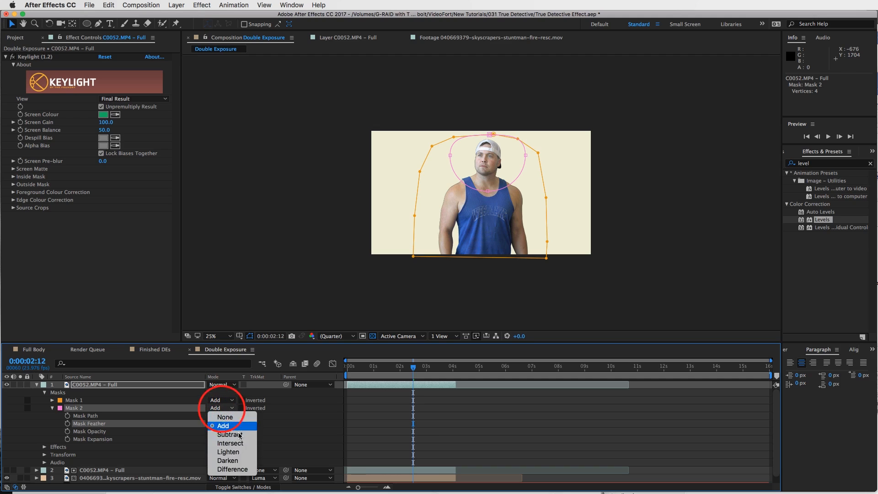
click(238, 443)
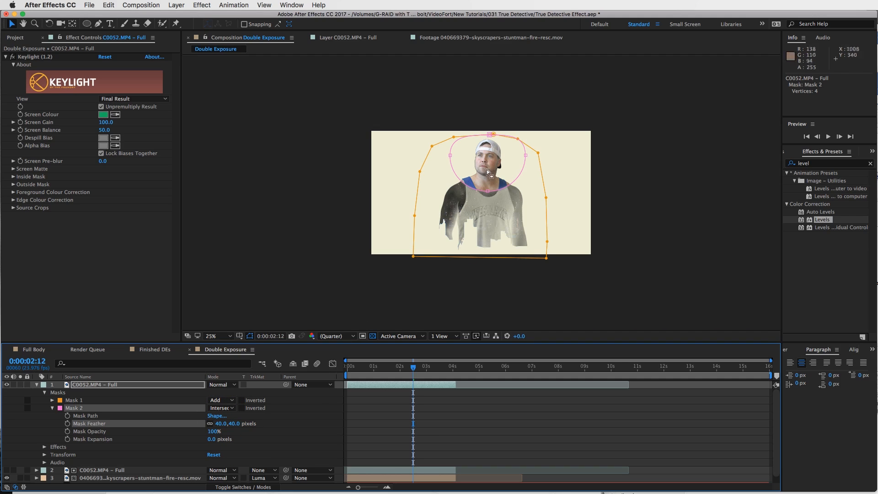
Step: Raise the top point of the head mask above the frame's upper edge and set the Mask 2 feather to 200 pixels
key(period)
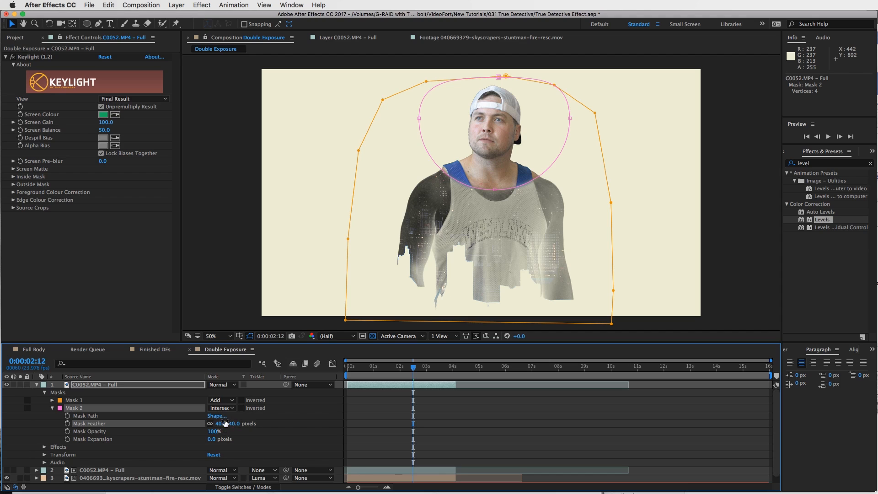
drag(220, 423, 289, 421)
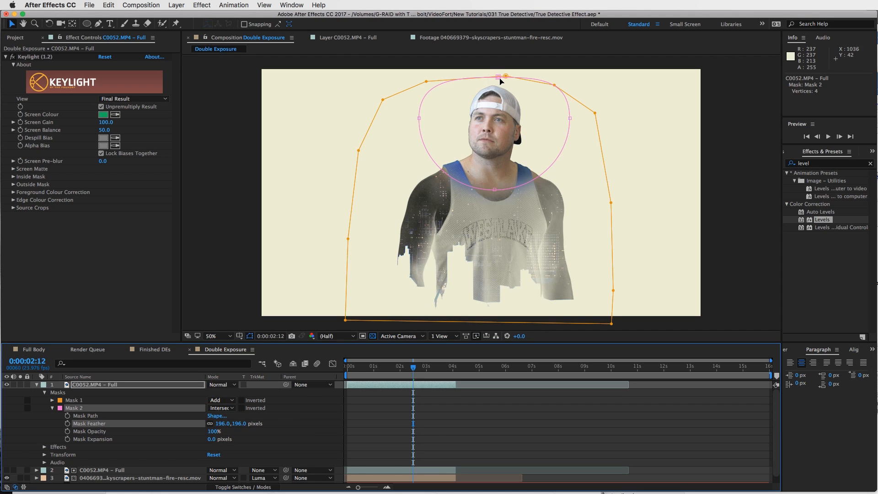
drag(498, 76, 496, 61)
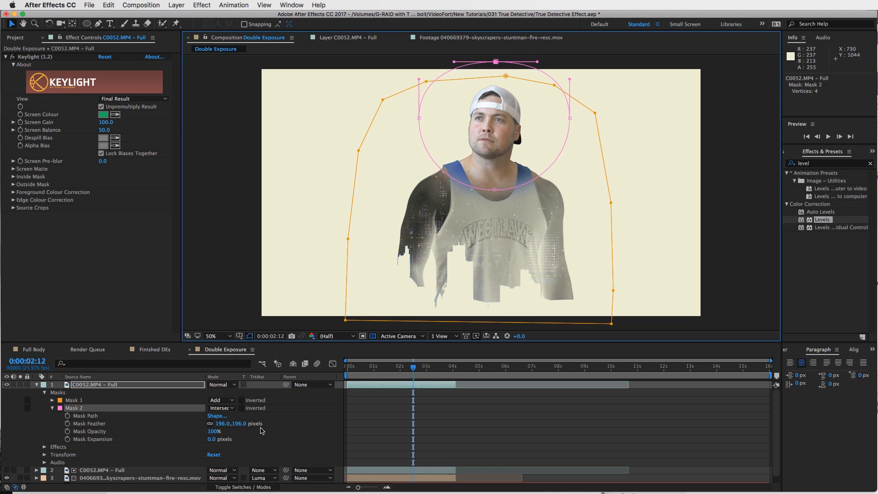
click(222, 424)
text(200)
key(Return)
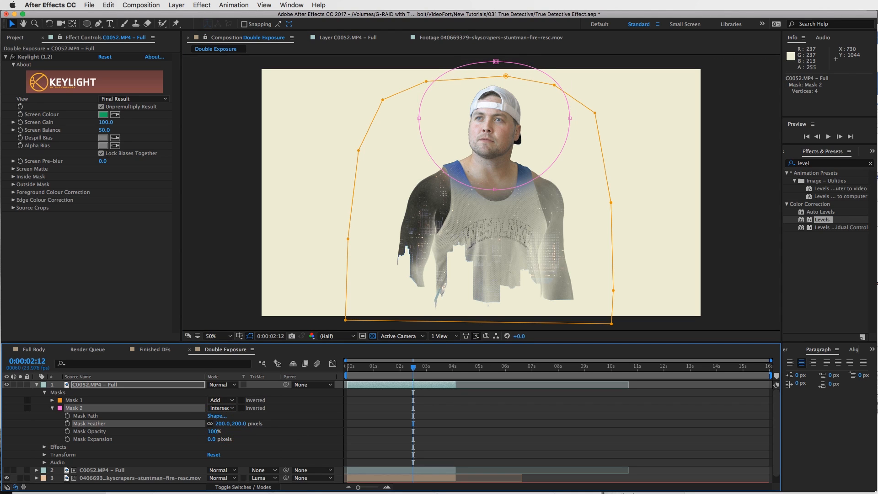
Step: Set the opacity of the top C0052.MP4 – Full layer to 80%
click(37, 385)
click(95, 385)
key(t)
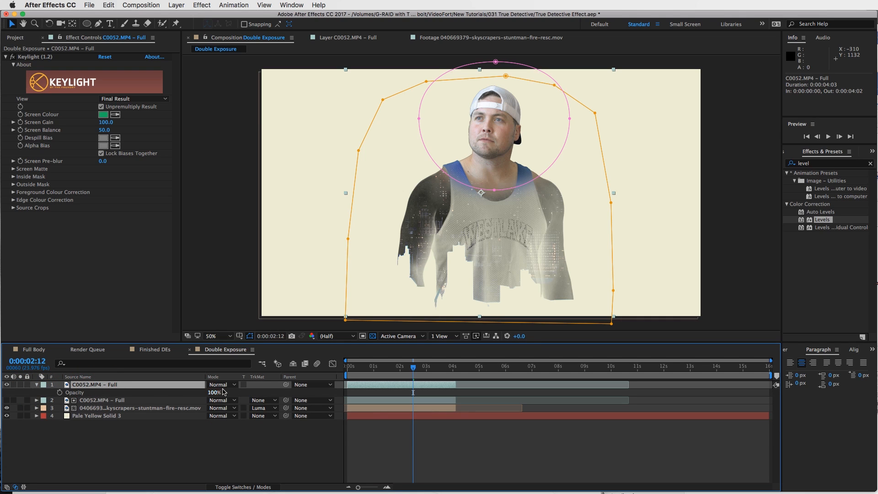
drag(214, 393, 197, 390)
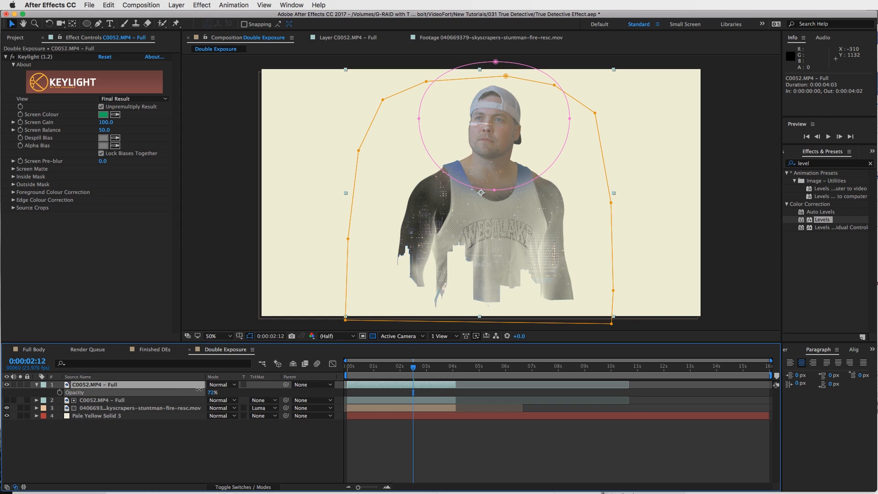
click(213, 392)
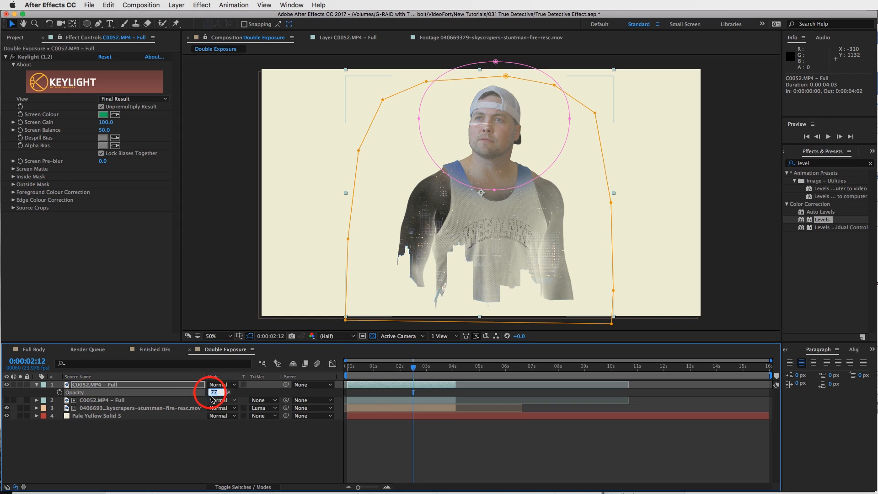
key(Return)
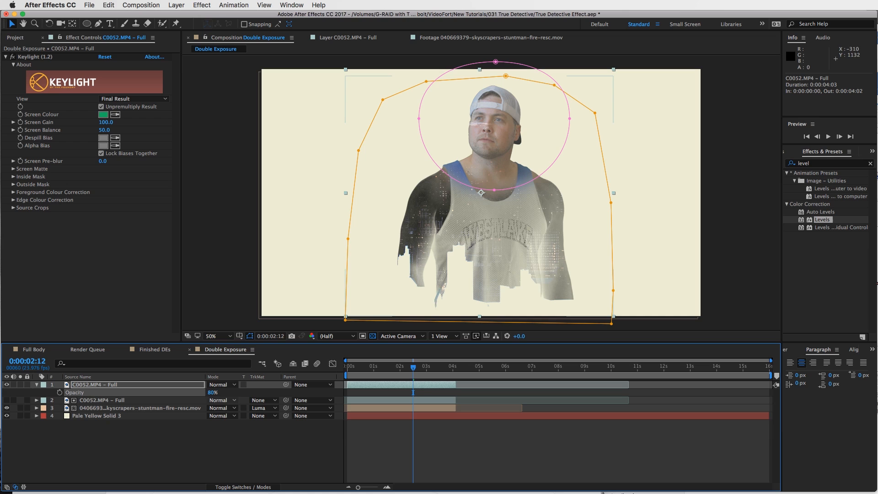
Step: Apply the Curves effect to the top C0052.MP4 – Full layer and shape its RGB curve into a gentle contrast S-curve
click(831, 164)
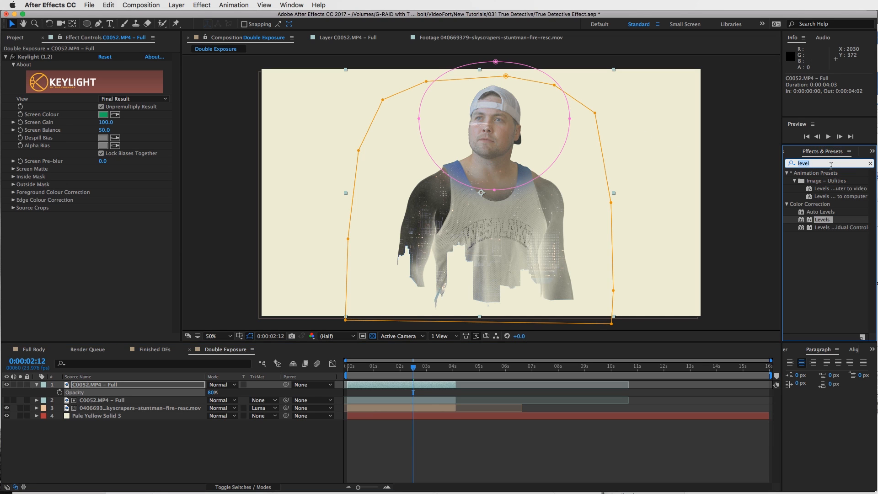
text(curv)
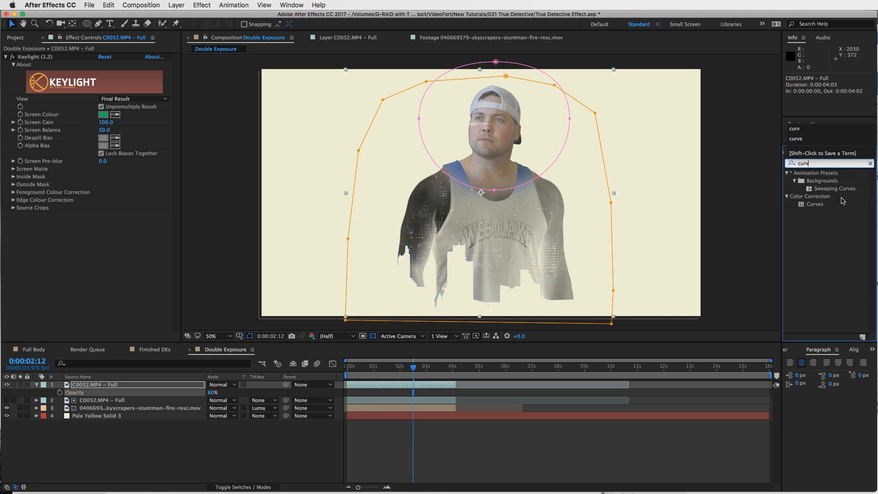
drag(816, 205, 421, 381)
drag(41, 289, 47, 292)
drag(108, 222, 104, 218)
drag(47, 290, 50, 297)
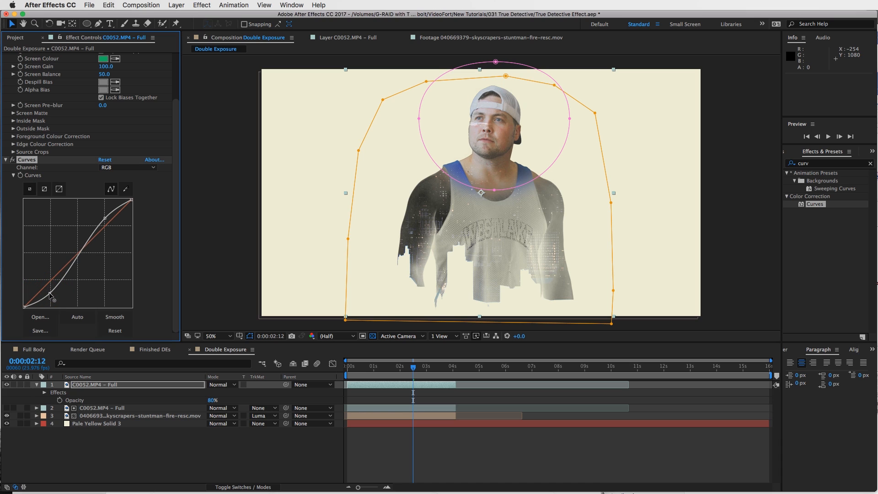
click(6, 160)
Step: Add Hue/Saturation to the top C0052.MP4 – Full layer and set its Master Saturation to -57
click(813, 163)
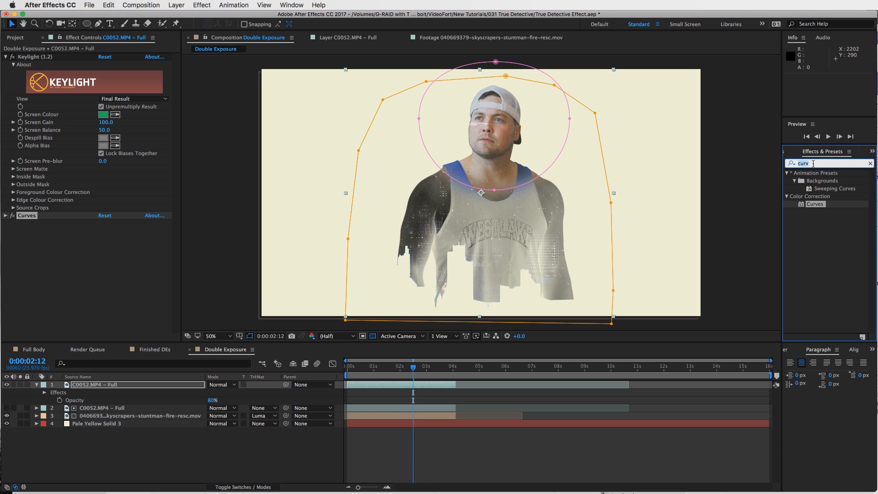
text(satu)
drag(818, 213, 55, 287)
click(462, 435)
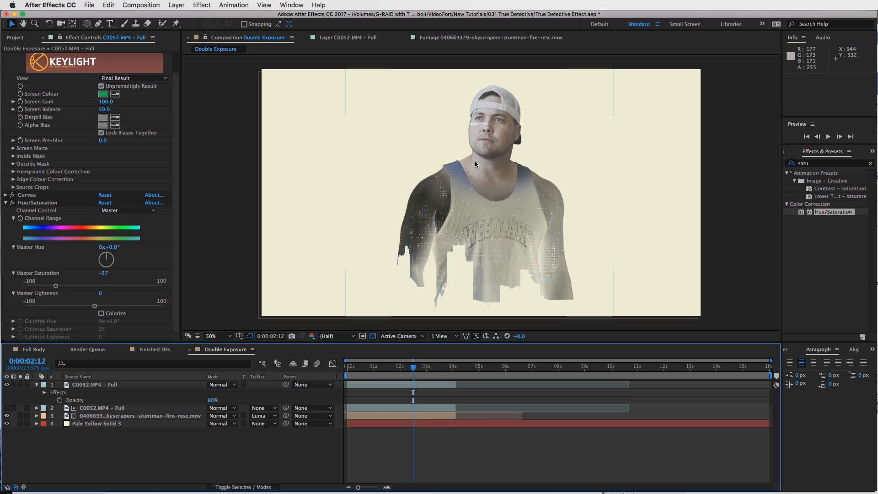
Step: Review the double exposure at several times up to 0:00:03:07 and compare the skyscraper layer with its Extract effect off and on
drag(413, 366, 350, 366)
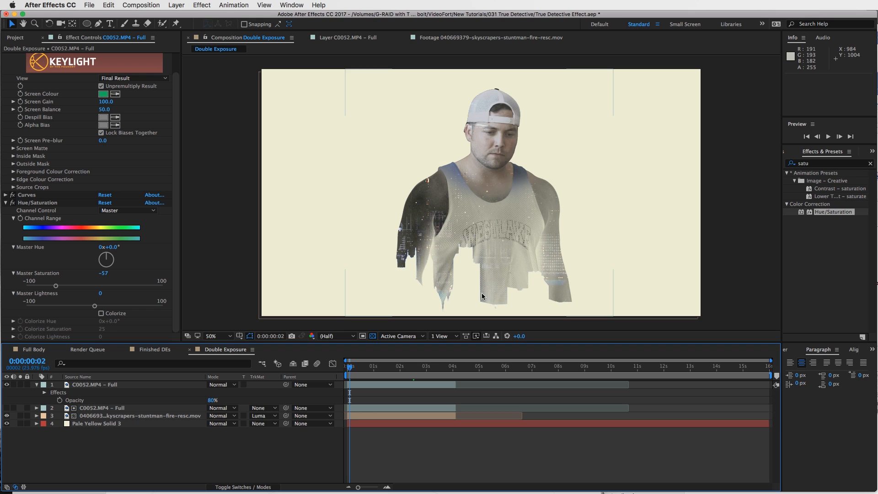
drag(389, 366, 425, 367)
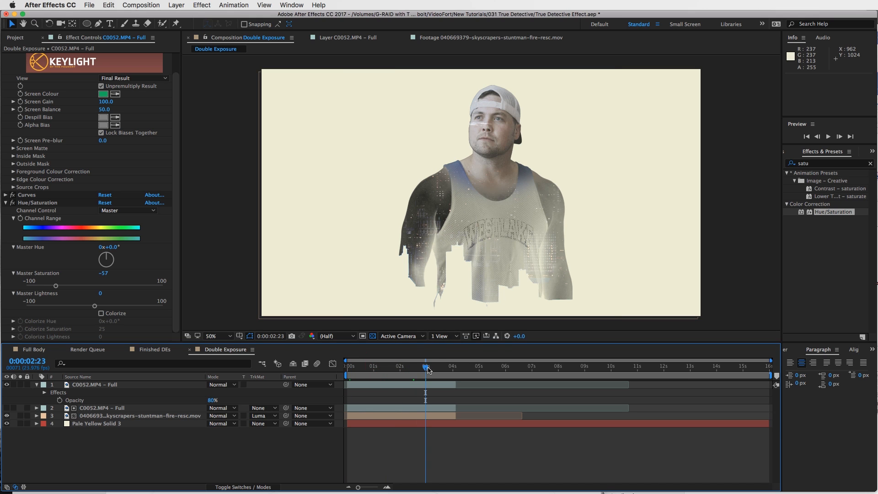
drag(428, 369, 434, 365)
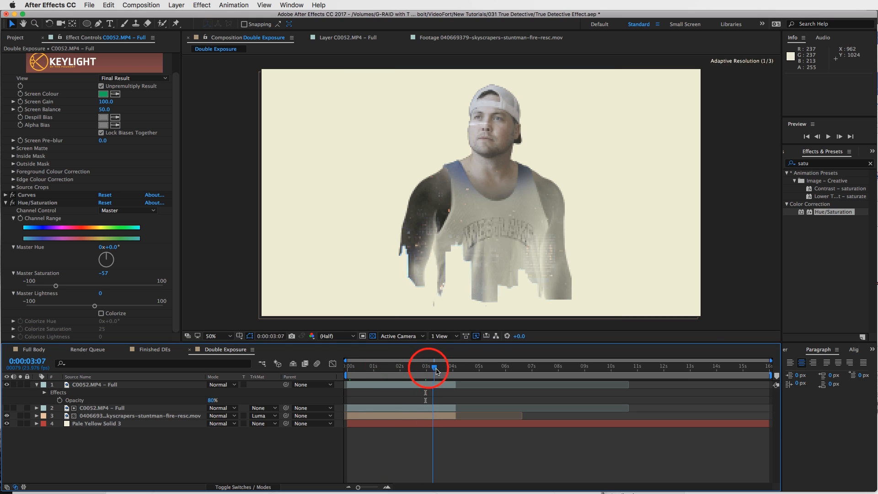
click(436, 407)
click(434, 415)
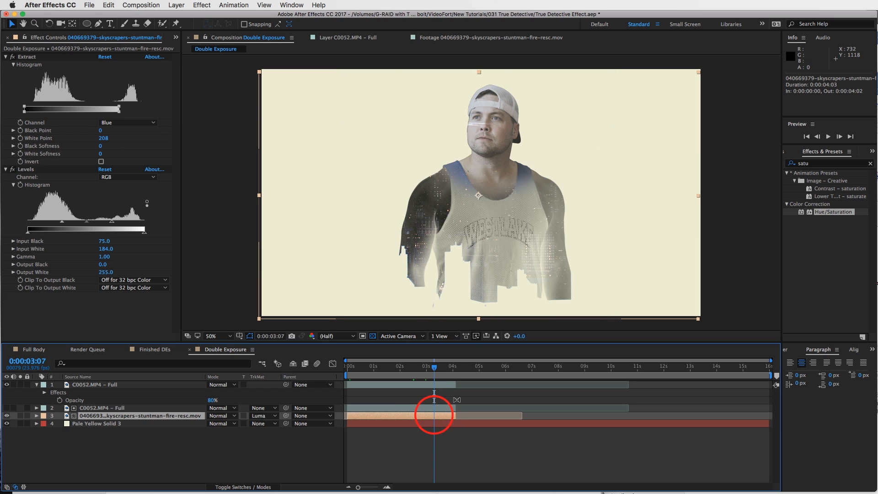
click(12, 57)
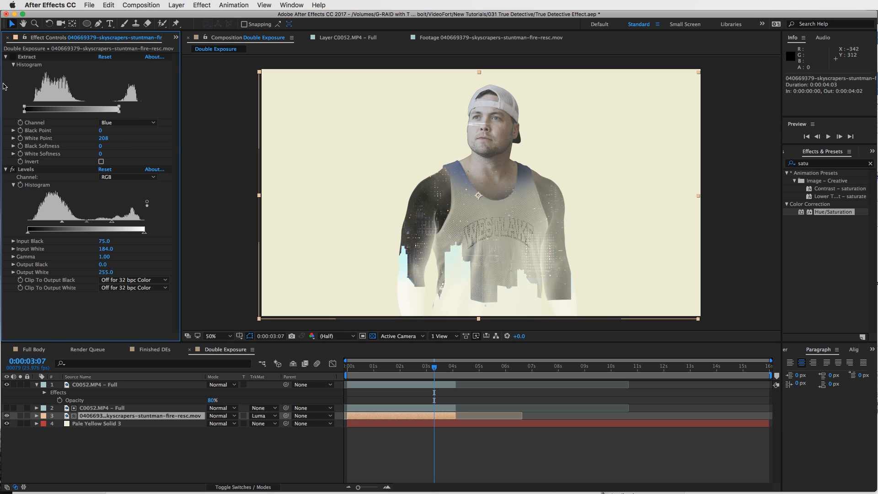
click(12, 57)
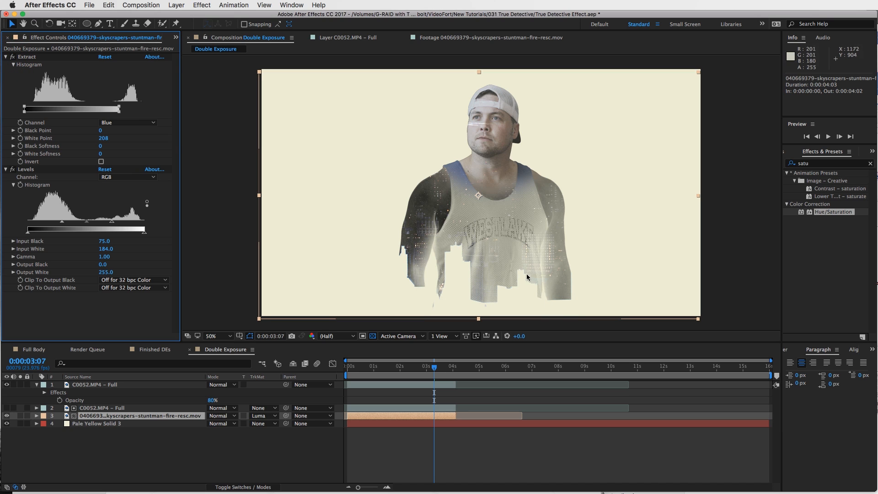
Step: Clear the effect search and examine the double exposure at 0:00:03:15 and 0:00:01:10
click(437, 368)
drag(436, 368, 443, 368)
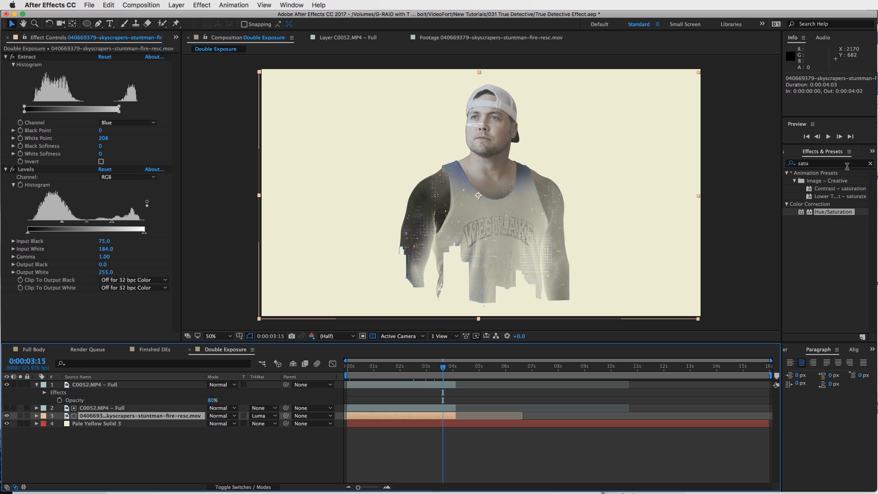
click(869, 164)
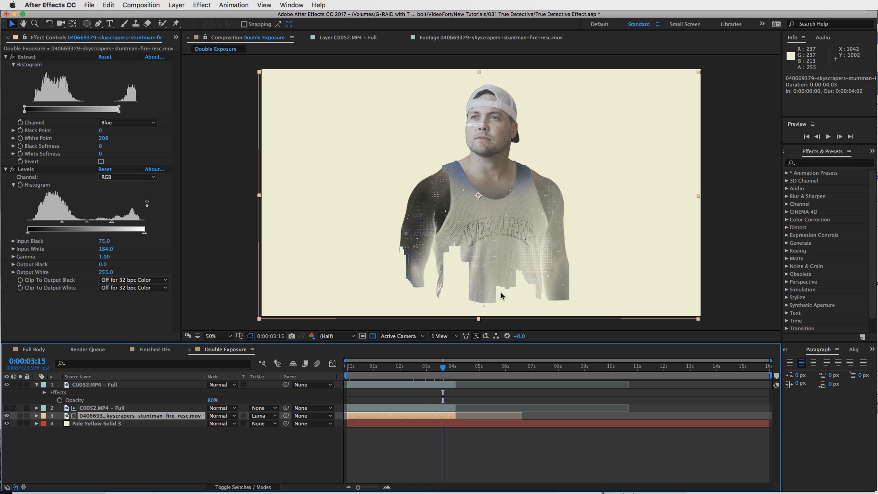
drag(446, 368, 386, 369)
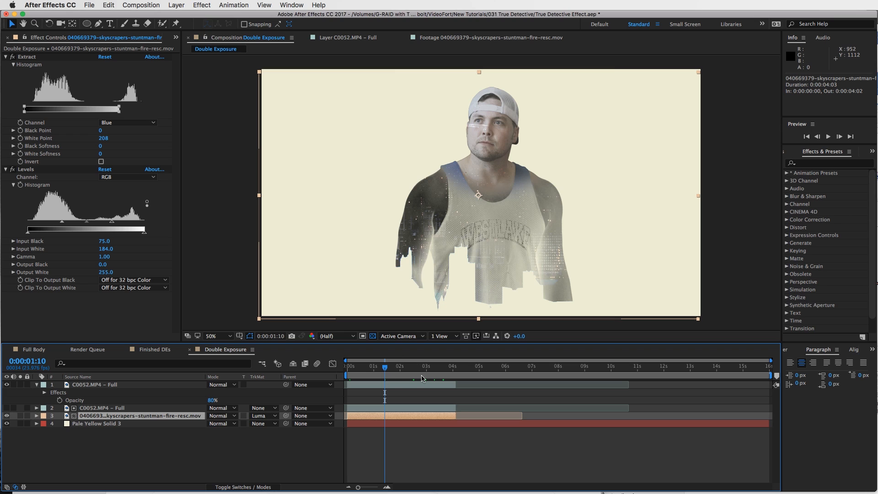
Step: Add C0051.MP4 – Head shot as the top layer of Double Exposure, starting at 0:00:04:02
click(455, 368)
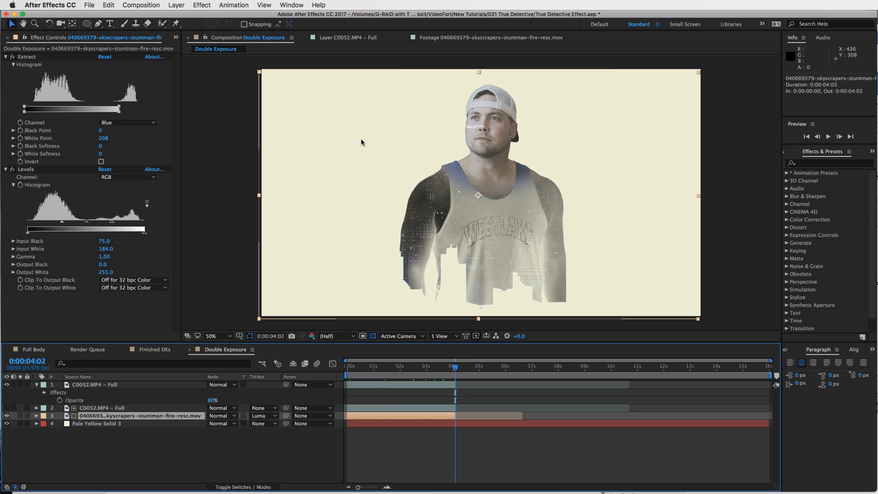
click(176, 38)
click(183, 50)
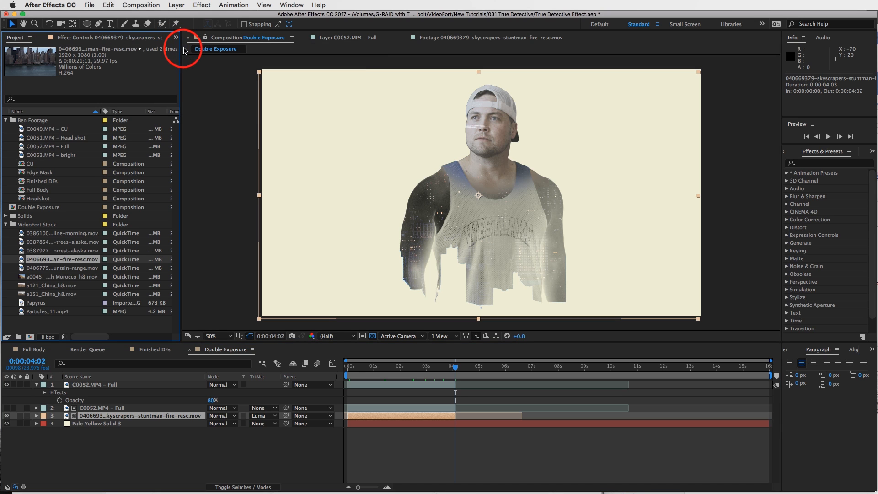
click(61, 138)
click(59, 129)
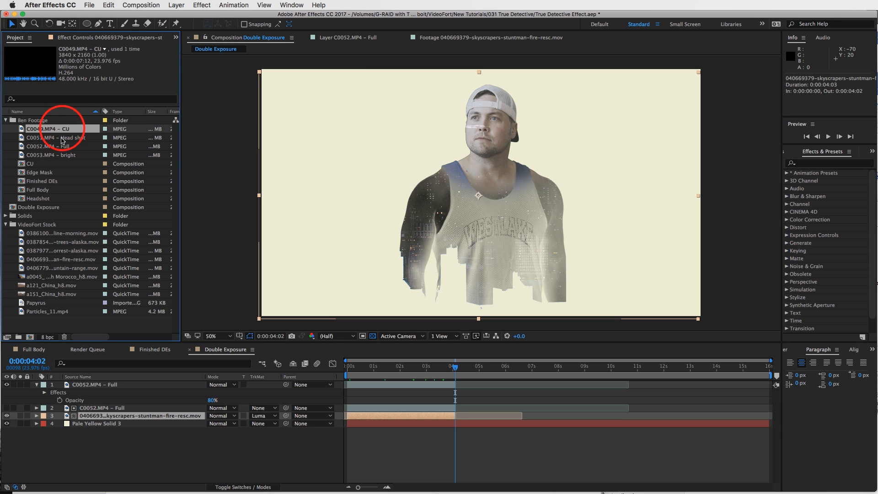
click(61, 138)
drag(22, 137, 457, 383)
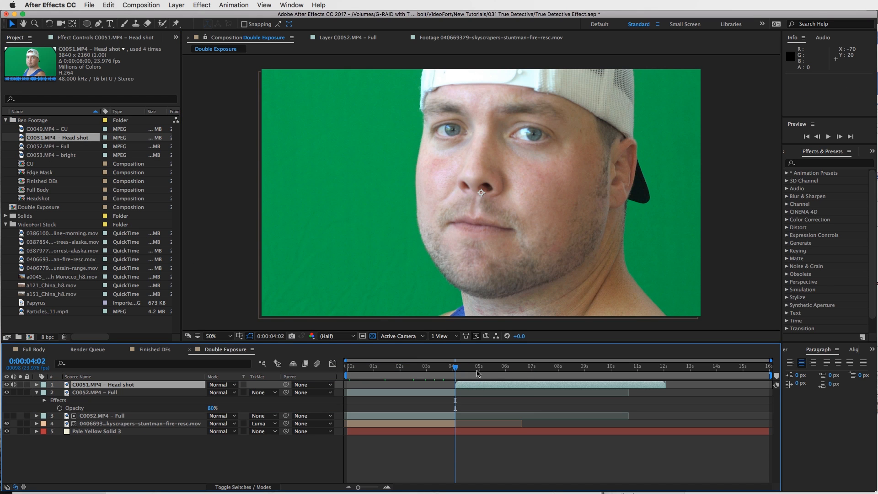
Step: Scale the C0051.MP4 – Head shot layer to 50% and trim its end to 0:00:07:18
click(511, 384)
key(s)
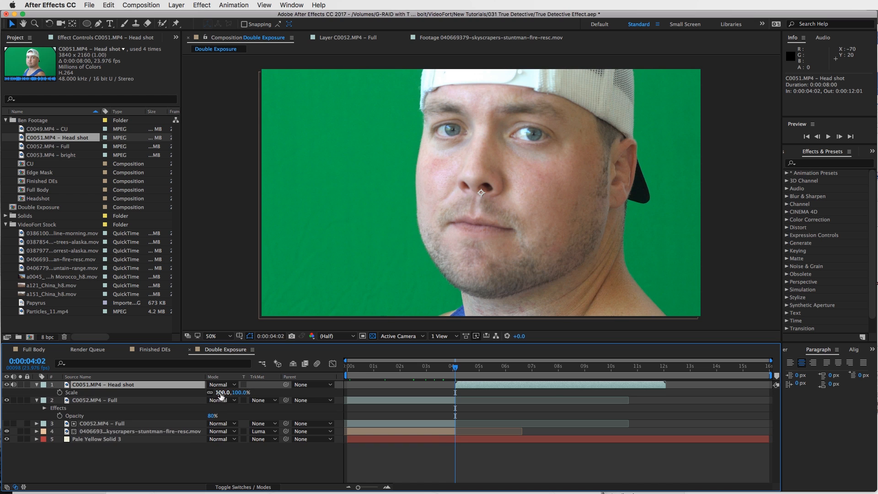
click(223, 392)
text(50)
key(Return)
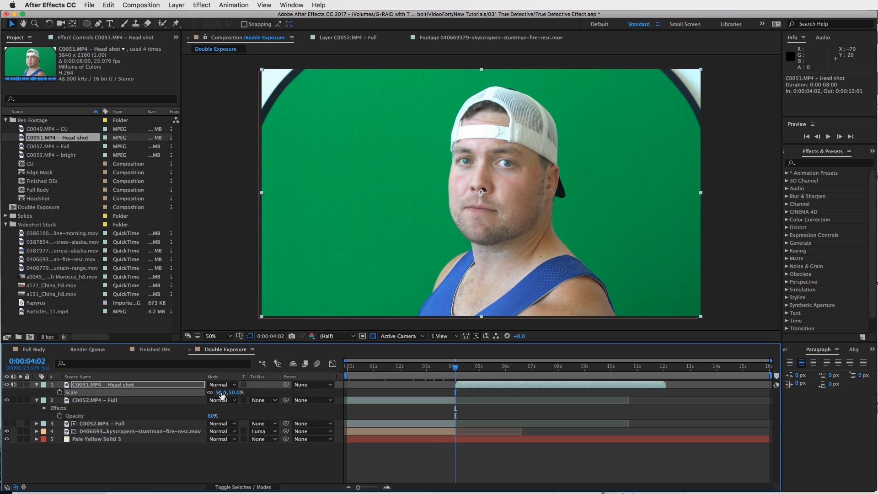
drag(476, 368, 553, 367)
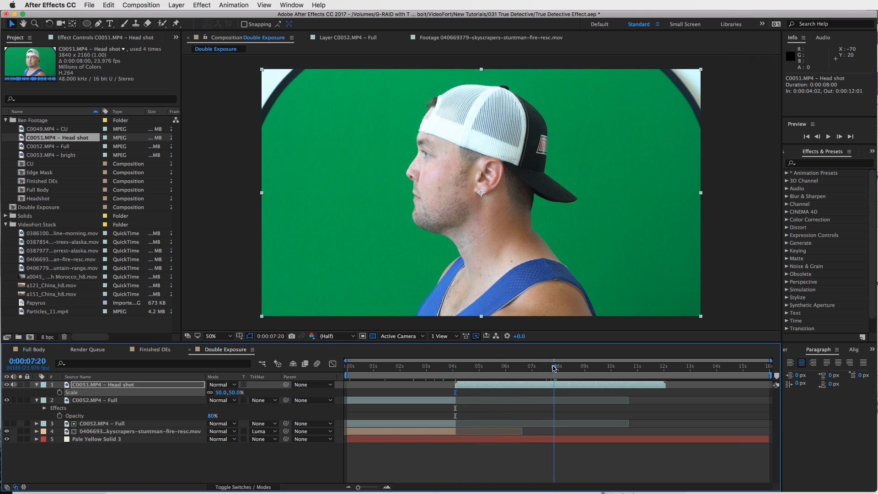
drag(659, 386, 513, 366)
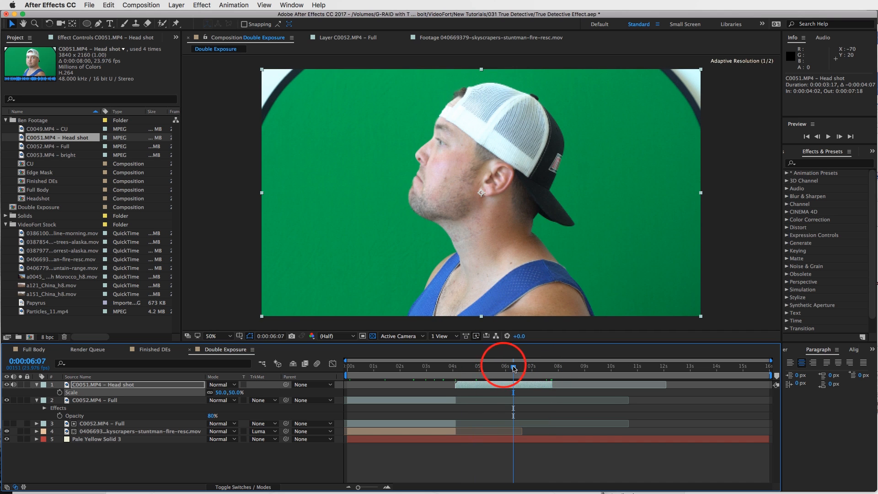
Step: Key out the head shot's green with Keylight at Clip Black 24 and Clip White 80, and mask away the surrounding backdrop
click(827, 163)
text(keyli)
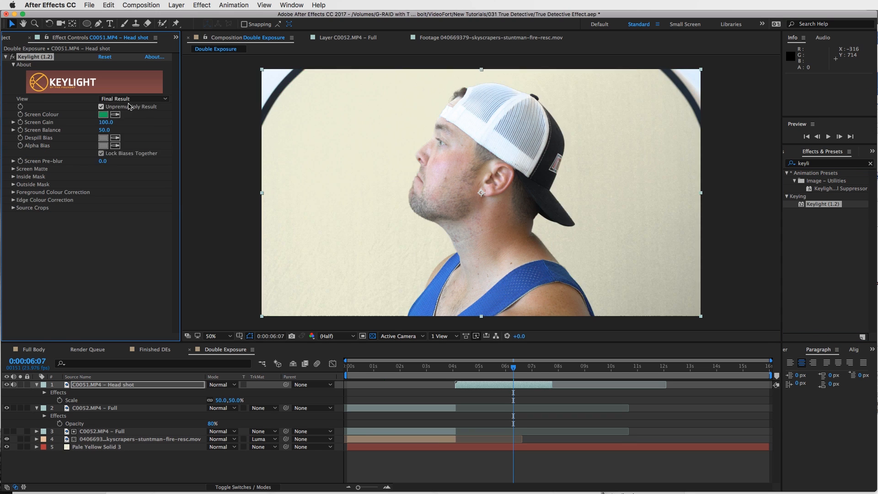
click(537, 405)
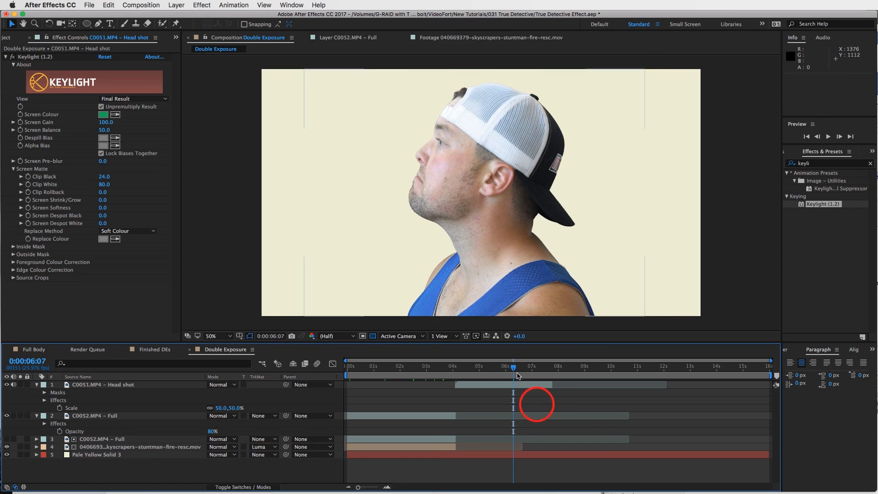
drag(514, 366, 468, 370)
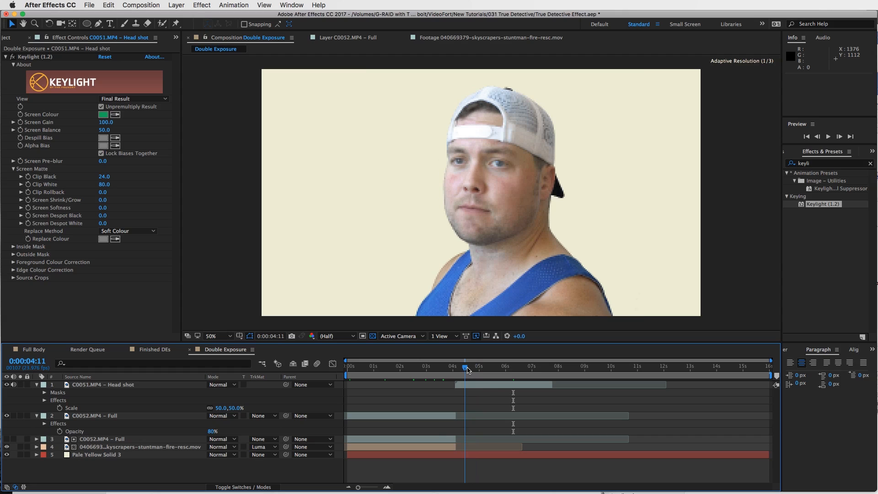
Step: Place a151_China_h8.mov directly beneath the C0051.MP4 – Head shot layer in Double Exposure, spanning 0:00:04:02 to 0:00:07:18
click(491, 385)
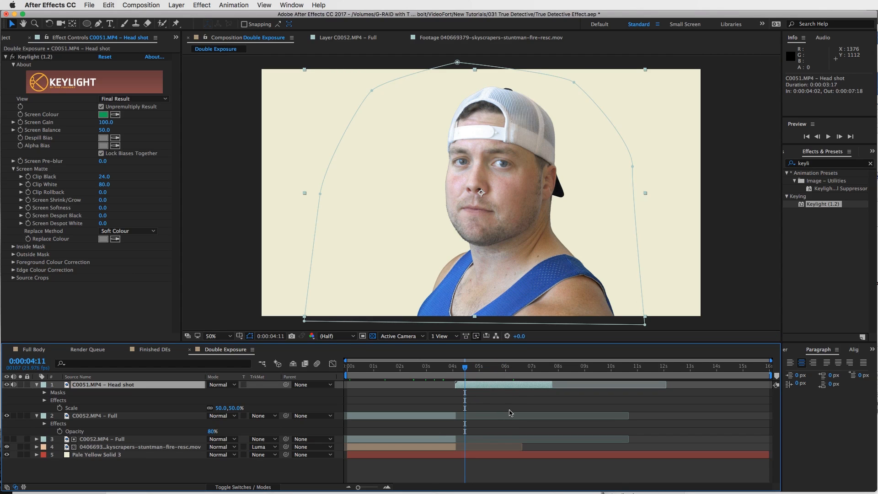
click(6, 38)
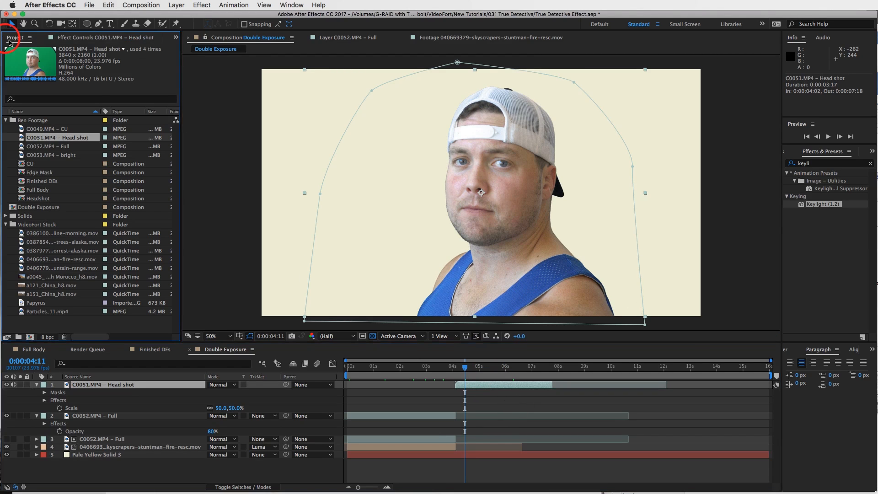
click(47, 293)
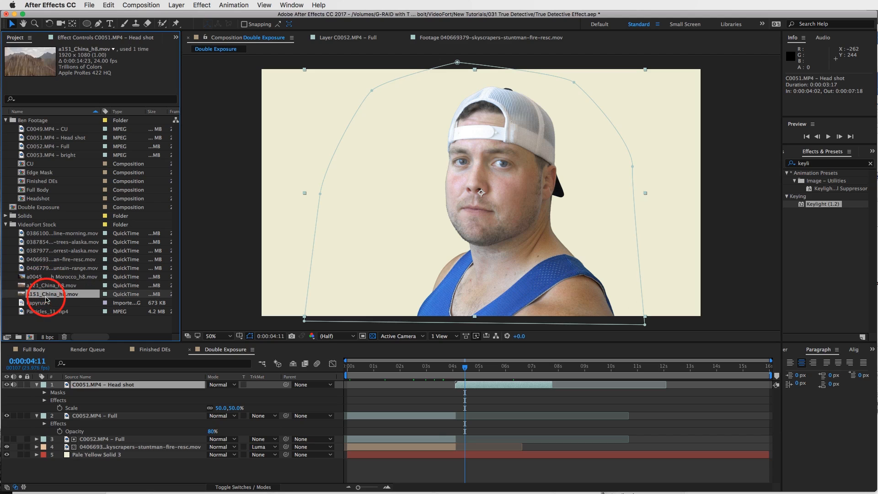
double_click(21, 295)
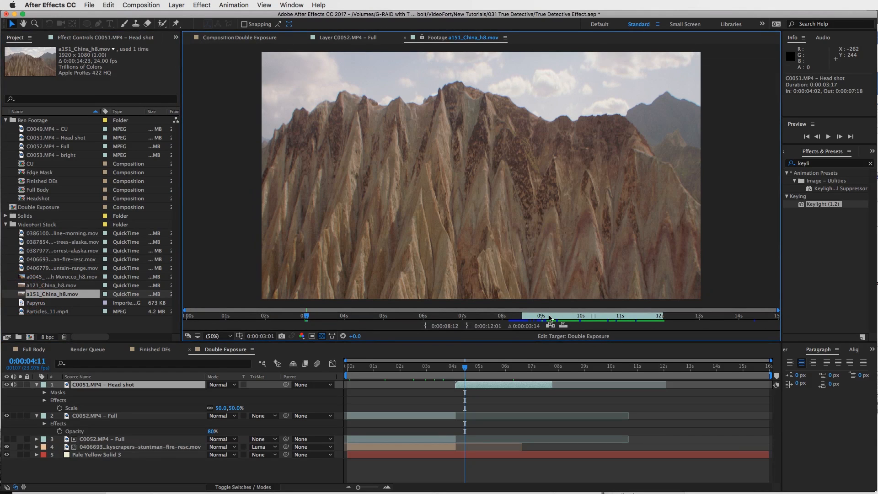
mouse_move(545, 314)
mouse_down()
mouse_move(642, 320)
mouse_move(525, 316)
mouse_move(578, 316)
mouse_move(539, 315)
mouse_move(551, 318)
mouse_up()
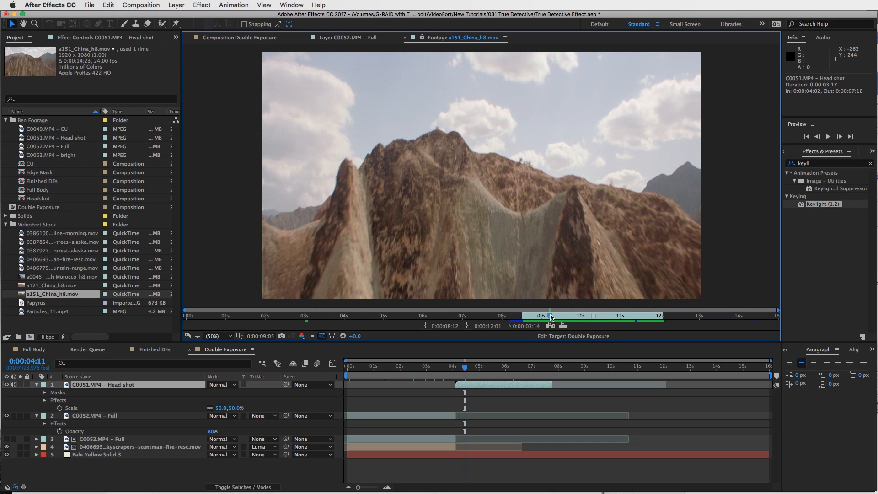
drag(23, 295, 459, 400)
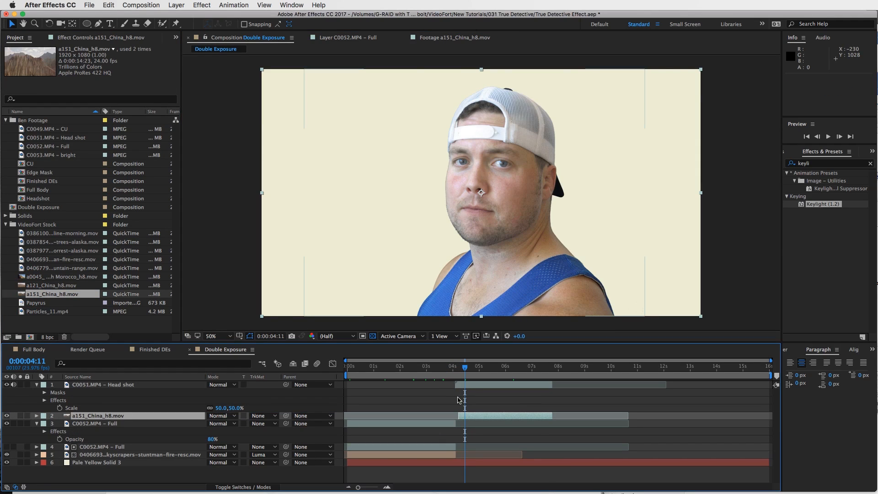
click(474, 414)
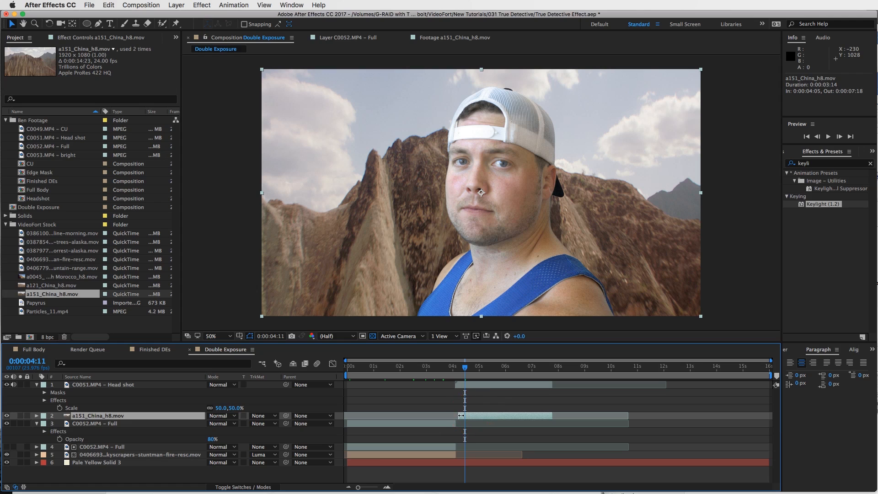
drag(457, 415, 454, 414)
Step: At 0:00:06:19, set the a151_China_h8.mov layer's track matte to Alpha Matte "C0051.MP4 – Head shot"
drag(465, 370, 526, 371)
click(510, 415)
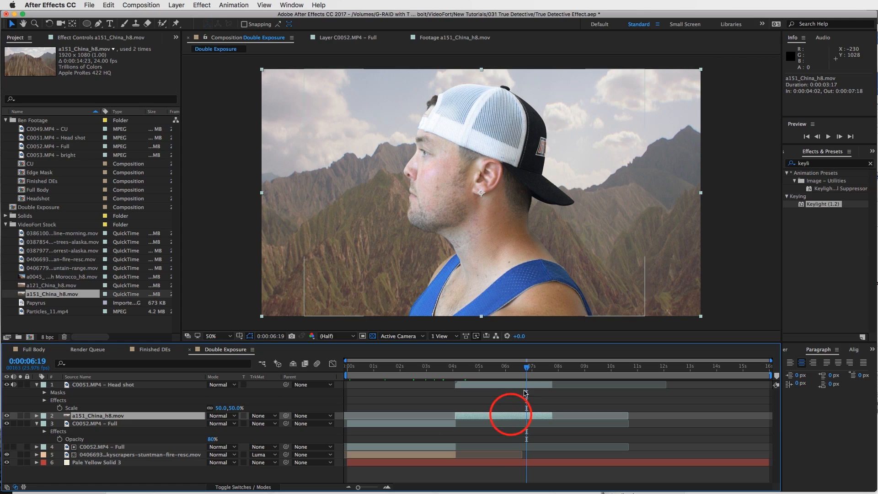
click(269, 418)
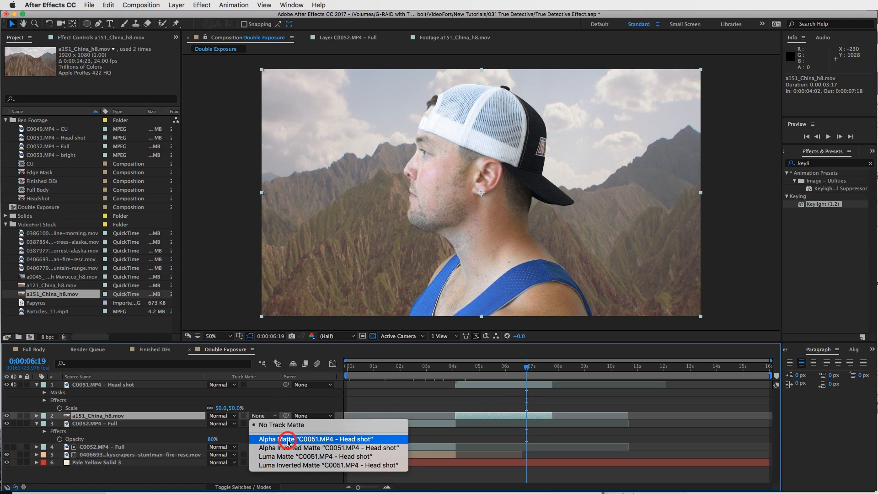
click(293, 429)
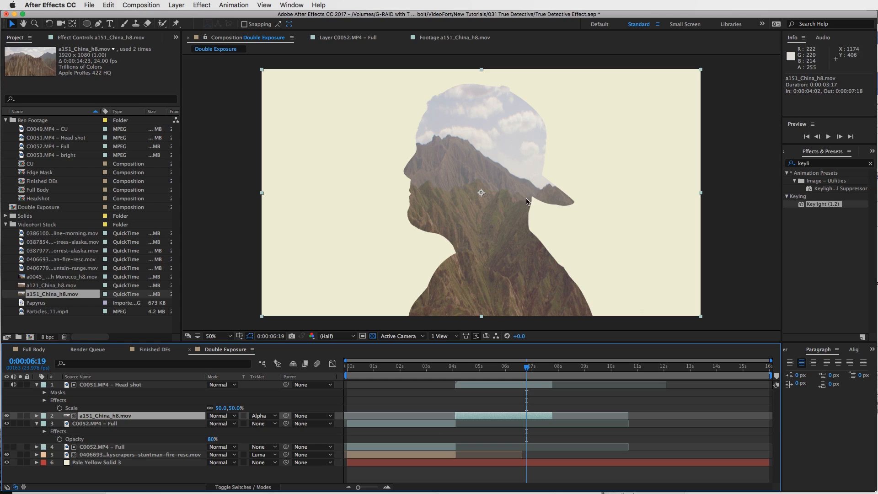
Step: Find the Extract keying effect and apply it to the a151_China_h8.mov layer
click(109, 38)
double_click(827, 165)
text(ext)
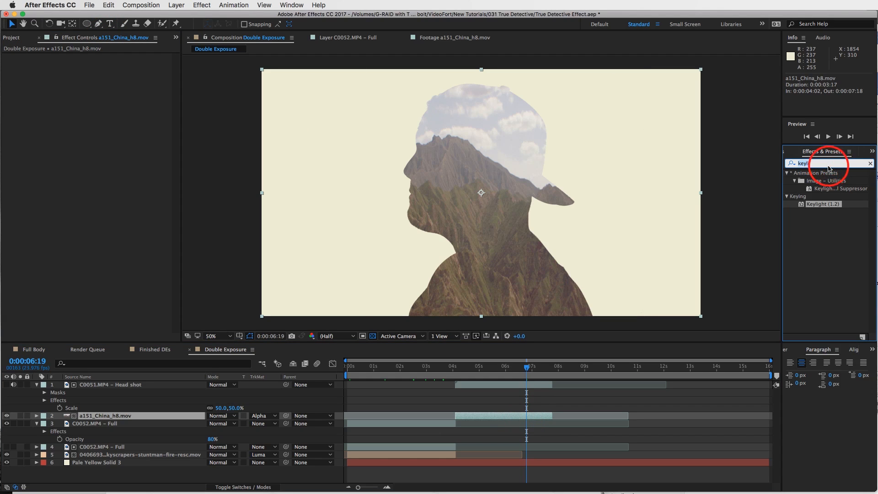
text(ra)
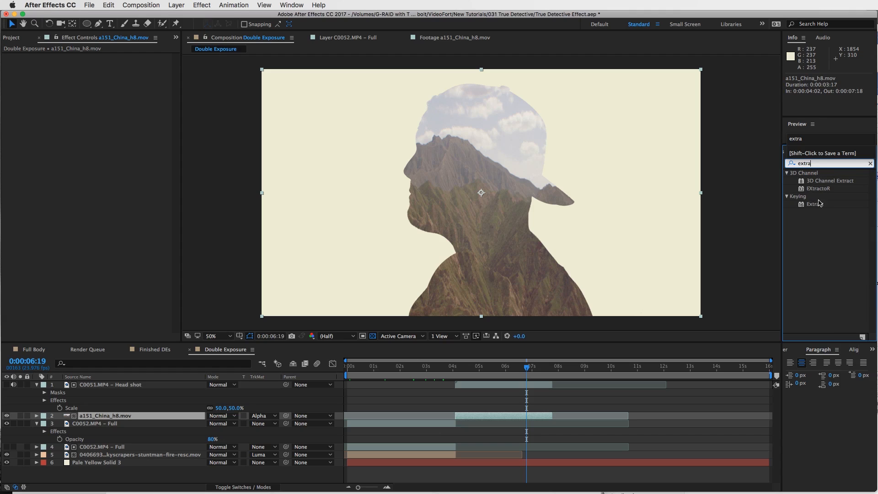
drag(818, 203, 89, 170)
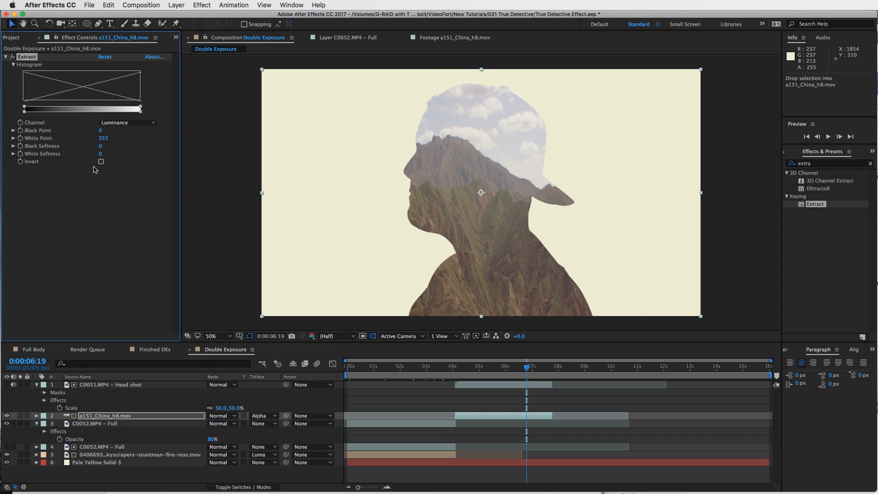
Step: Find the Levels effect and place it ahead of Extract on the a151_China_h8.mov layer
click(804, 160)
text(leve)
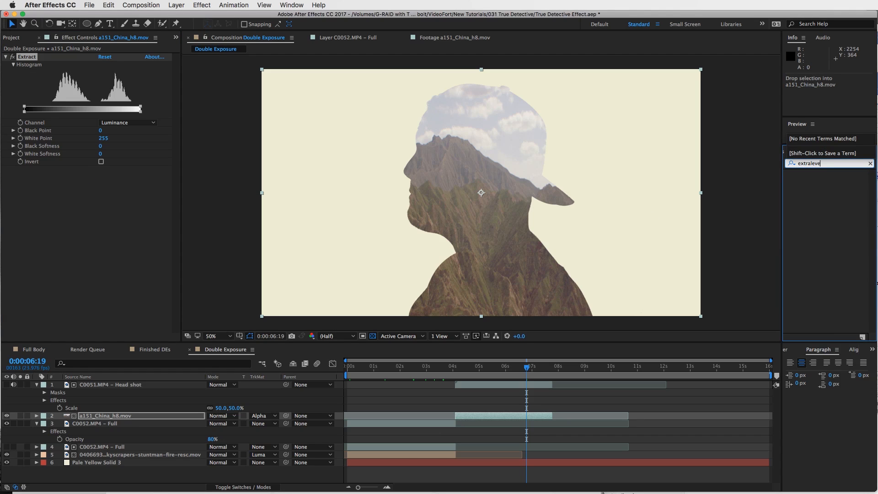
key(BackSpace)
key(BackSpace)
key(BackSpace)
key(BackSpace)
key(BackSpace)
key(BackSpace)
key(BackSpace)
key(BackSpace)
key(BackSpace)
text(level)
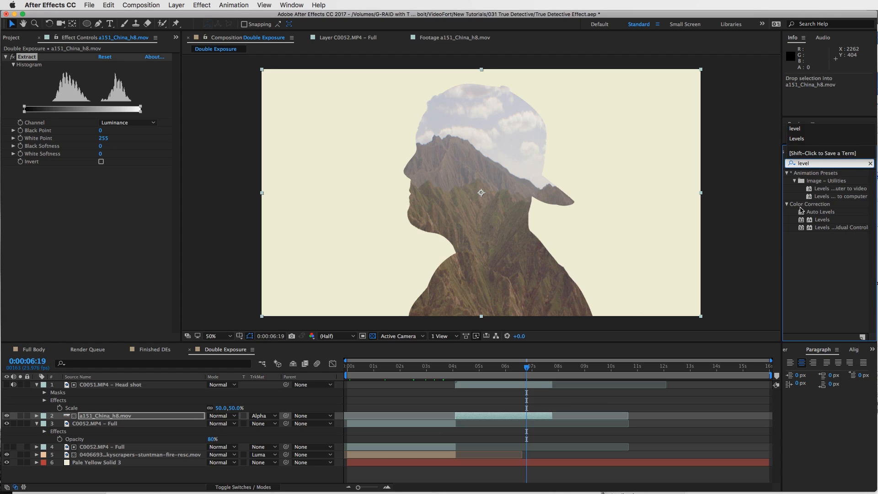
drag(821, 220, 61, 56)
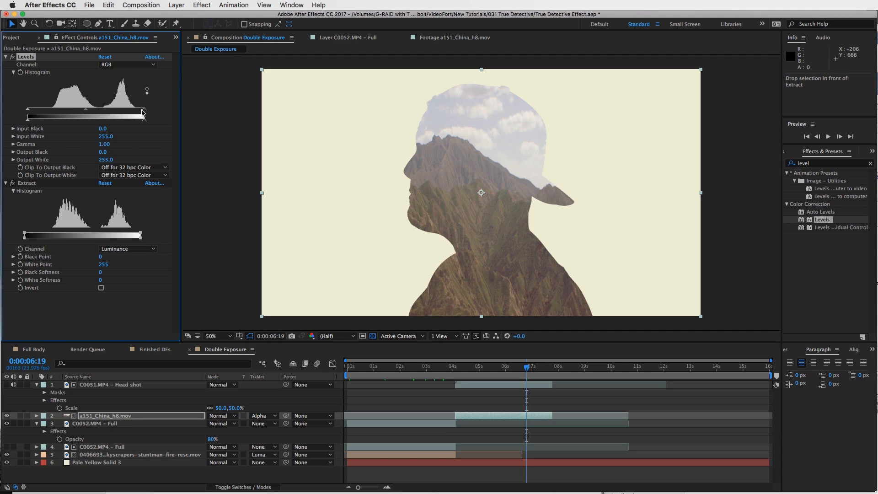
Step: Set the mountain layer's Levels to Input Black 52 and Input White 219, and Extract's White Point to 205 to remove the sky
drag(144, 111, 135, 114)
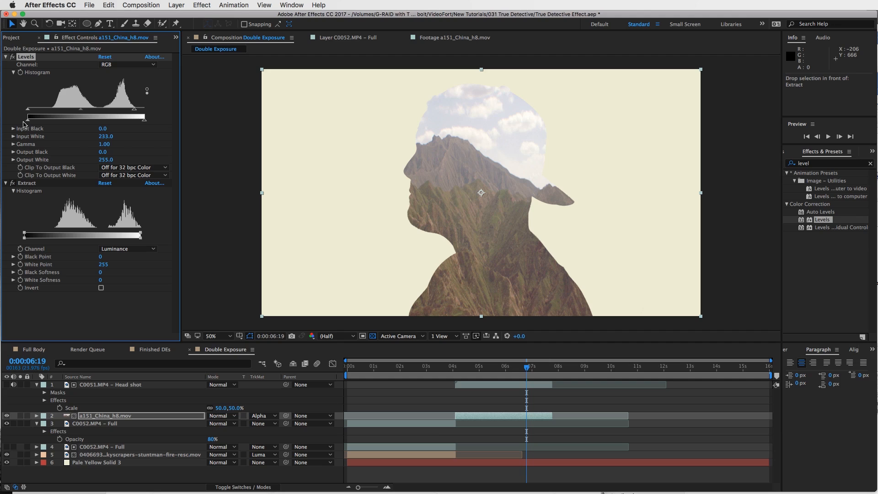
drag(28, 111, 52, 112)
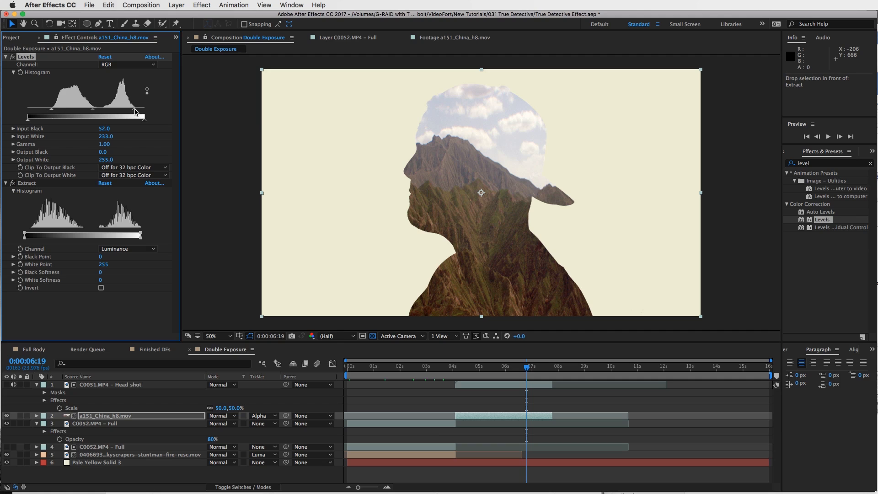
drag(136, 110, 128, 113)
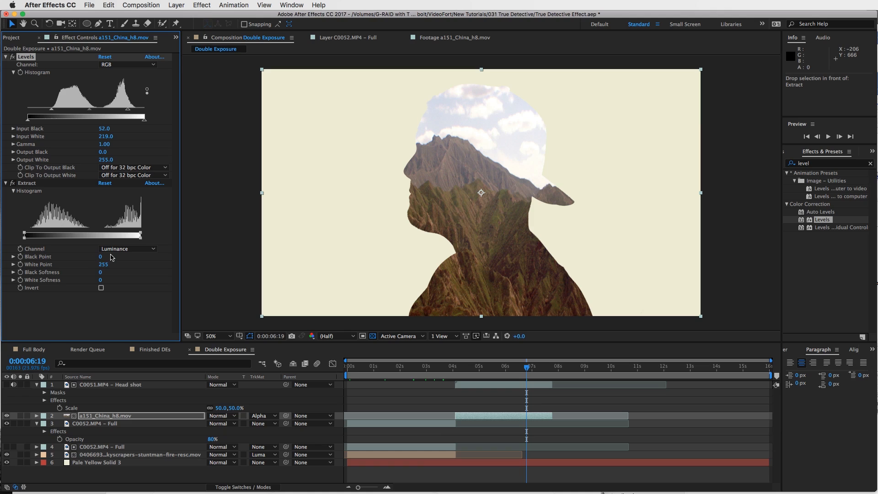
drag(103, 267, 81, 266)
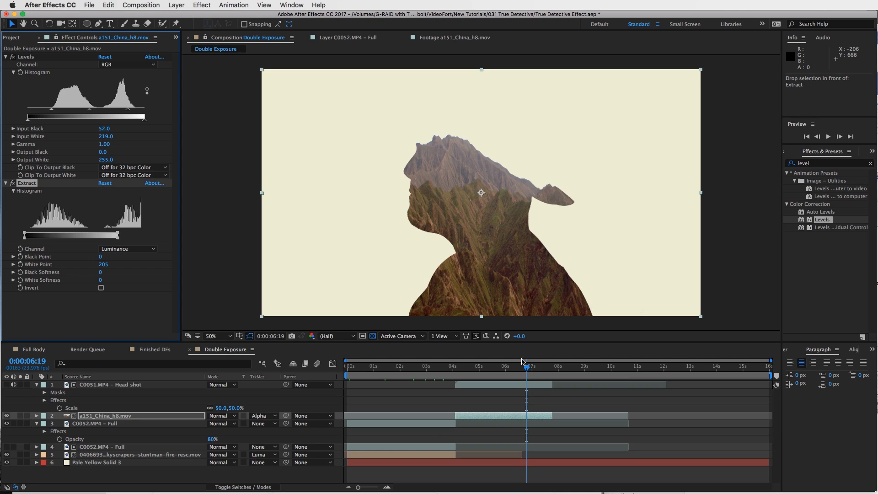
drag(526, 368, 549, 363)
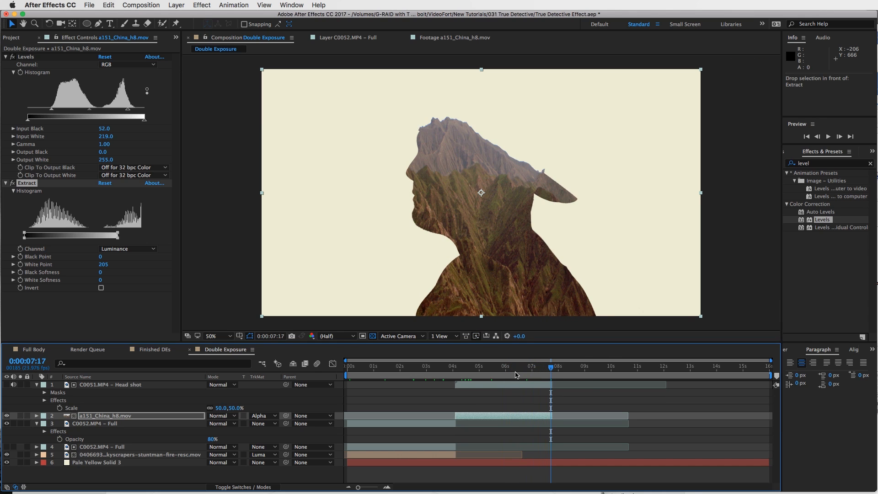
Step: Shift the C0051.MP4 – Head shot and a151_China_h8.mov layers one frame later to start at 0:00:04:03, and check the composite at 0:00:04:23
click(475, 369)
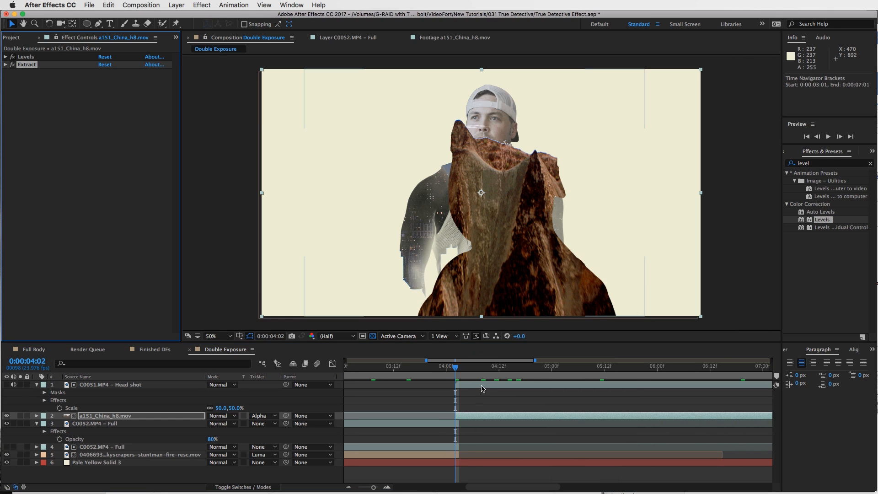
click(473, 415)
drag(465, 384, 512, 366)
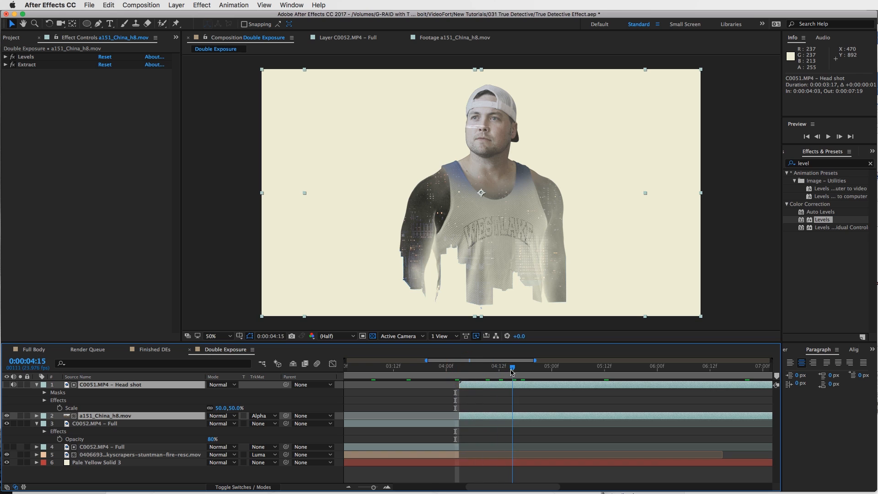
click(547, 366)
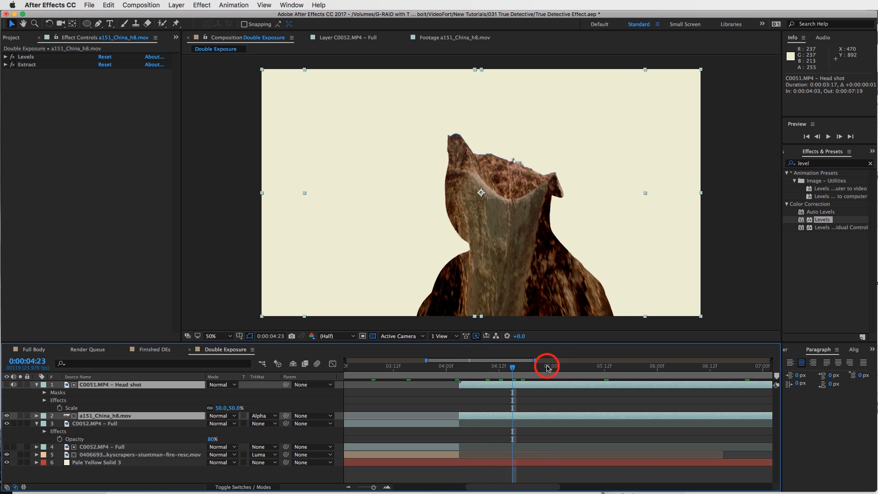
click(570, 403)
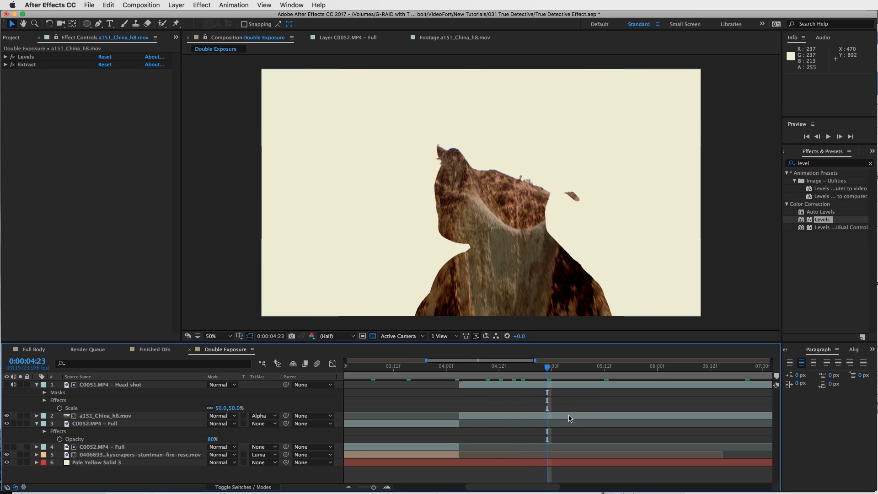
Step: Duplicate the C0051.MP4 – Head shot layer and make the top copy visible
click(569, 415)
click(564, 386)
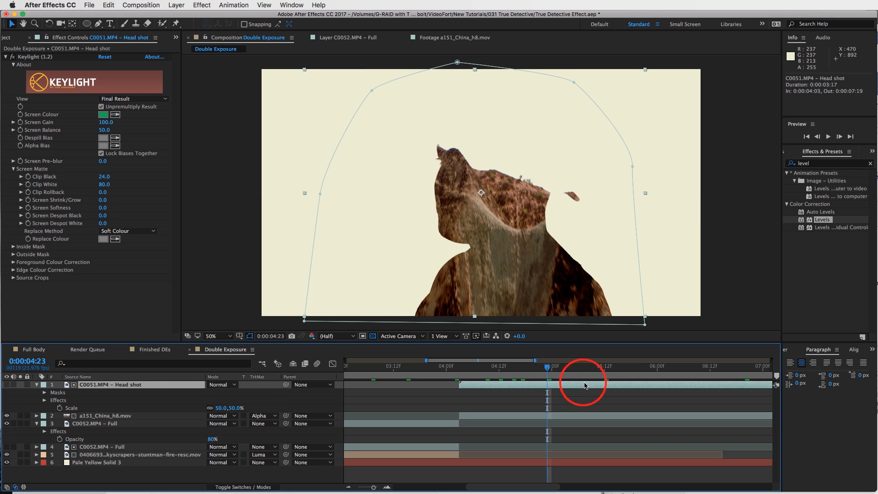
key(super+d)
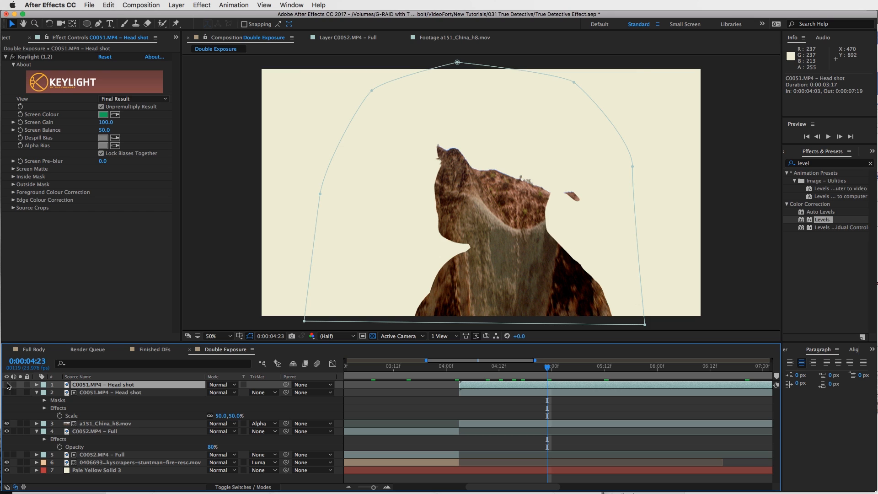
click(7, 385)
Step: Apply the Tint effect after Keylight on the top head shot copy to turn it black and white
click(5, 56)
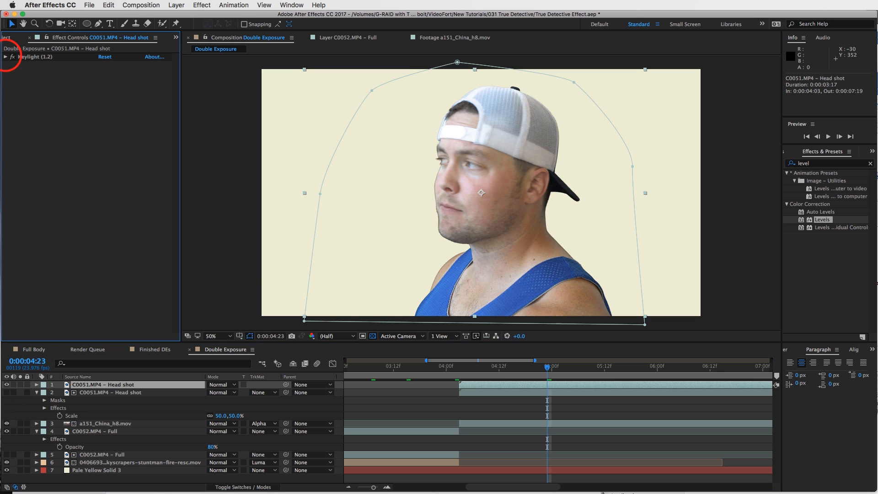
click(829, 162)
text(tint)
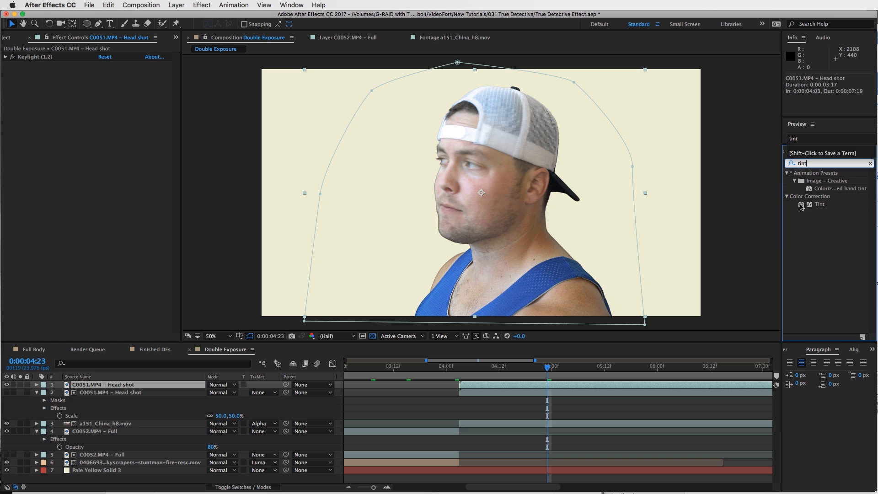
drag(801, 207, 153, 214)
Step: Find the Levels effect and apply it after Tint on the top head shot copy
click(817, 164)
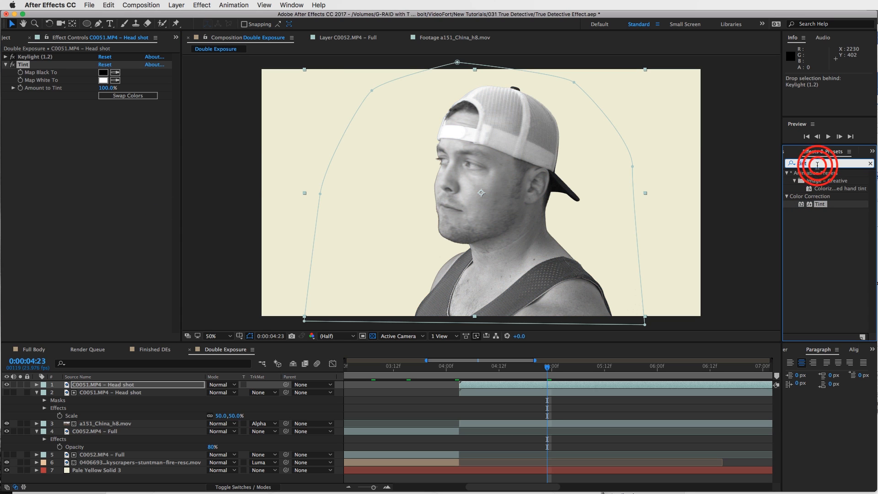
text(level)
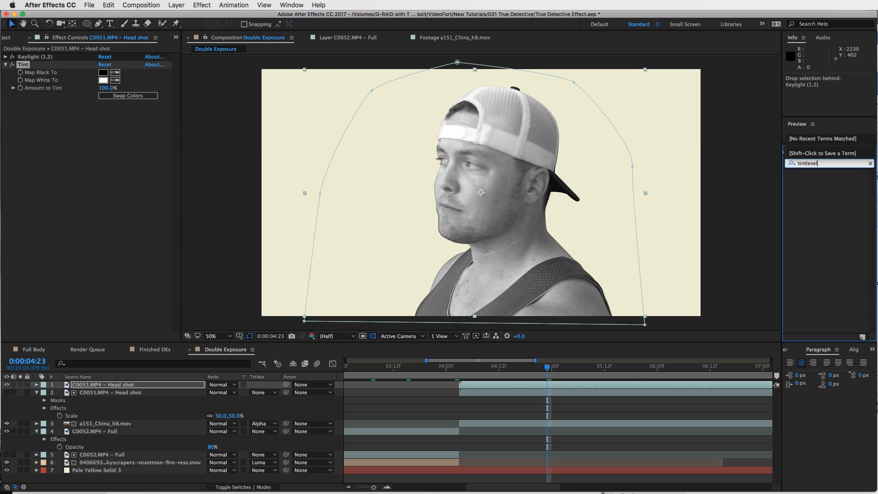
key(BackSpace)
key(BackSpace)
key(BackSpace)
key(BackSpace)
text(level)
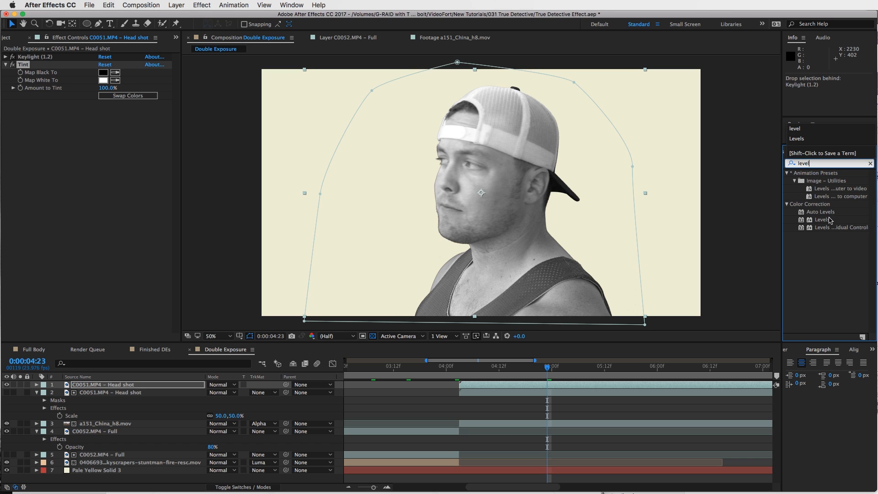
drag(830, 220, 157, 201)
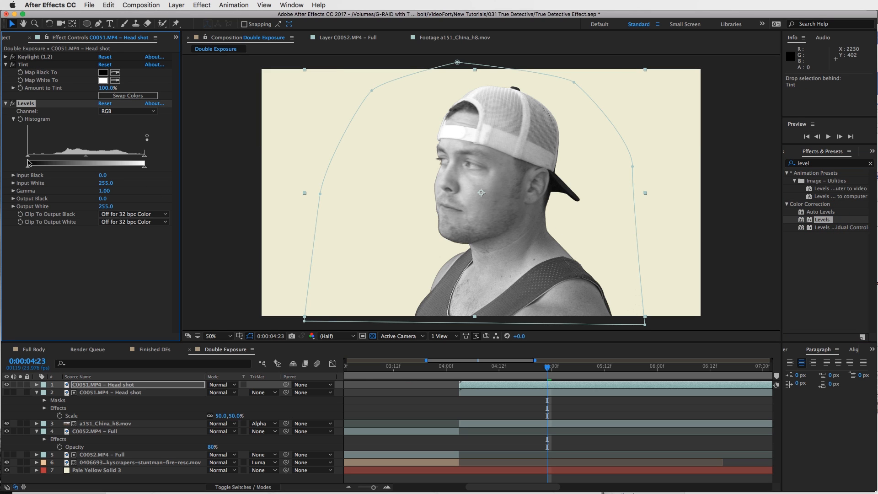
Step: Increase the top head shot copy's contrast with Levels at Input Black 112 and Input White 208
drag(26, 157, 80, 159)
drag(144, 157, 123, 158)
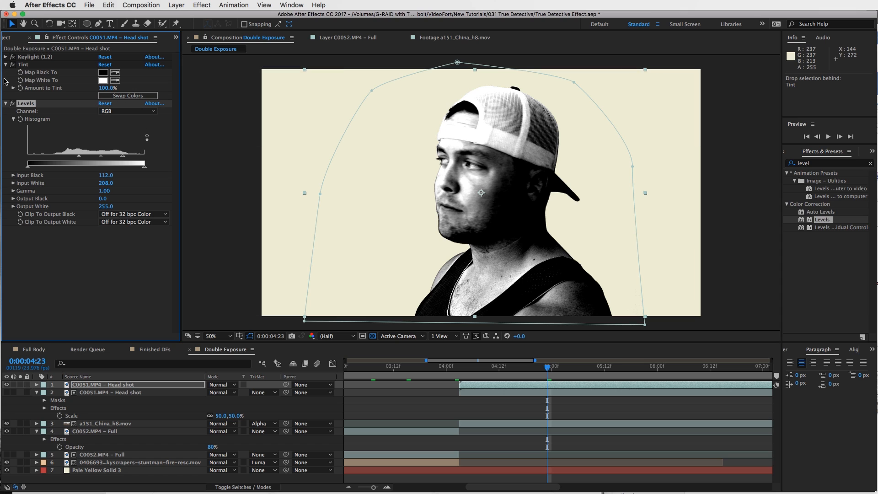
click(6, 104)
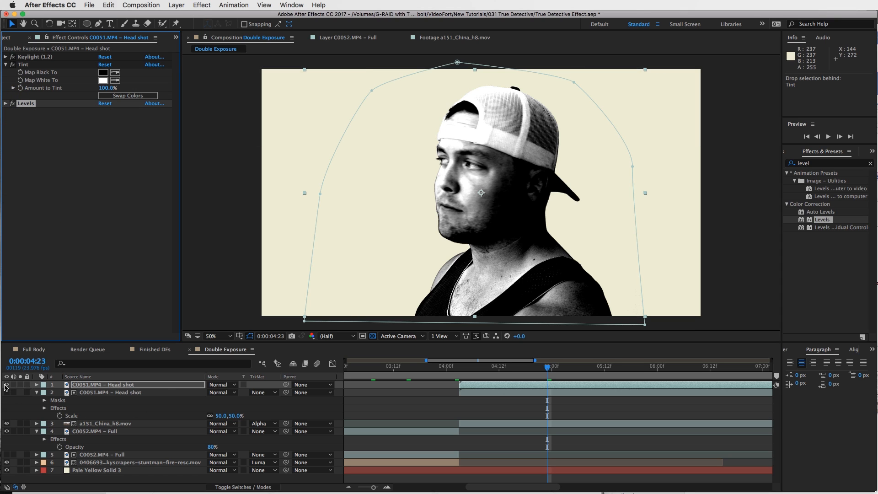
Step: Hide the top black-and-white head shot copy and change the a151_China_h8.mov layer's label colour to Pink
click(7, 385)
click(578, 422)
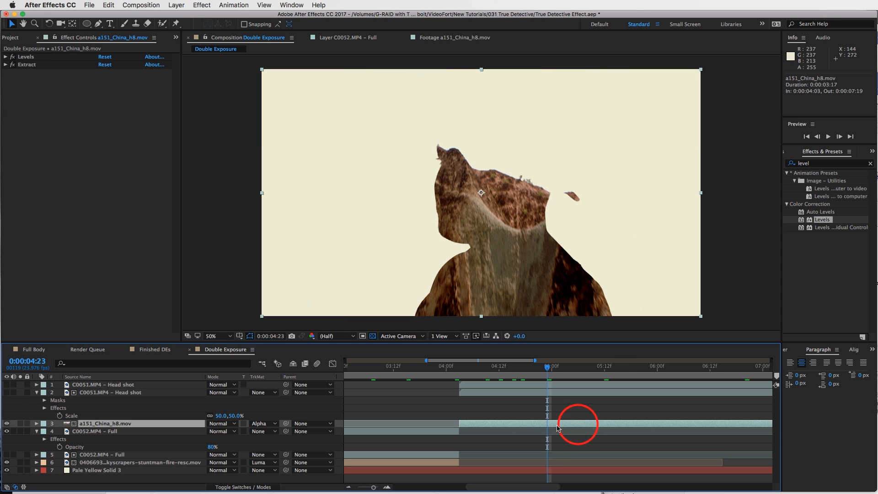
click(44, 425)
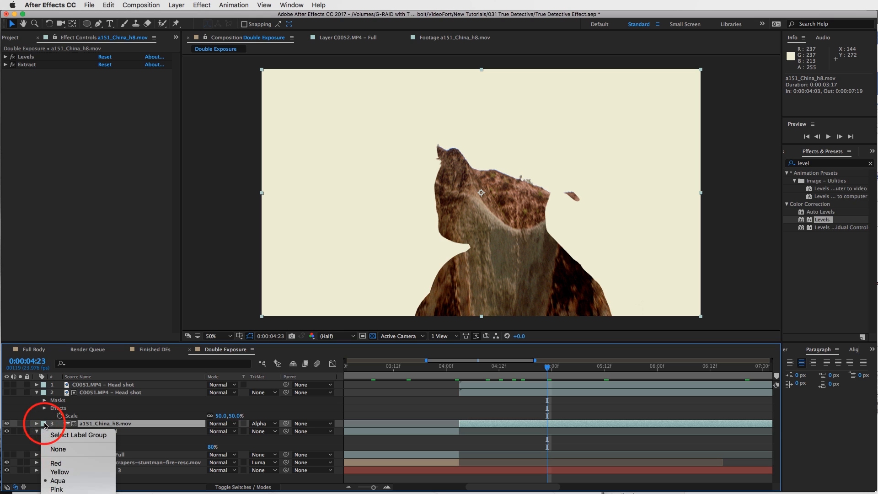
click(98, 474)
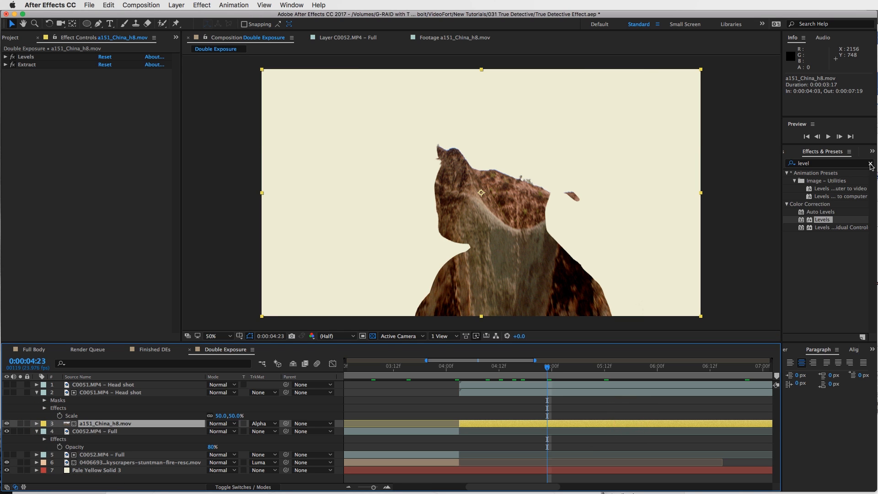
click(870, 163)
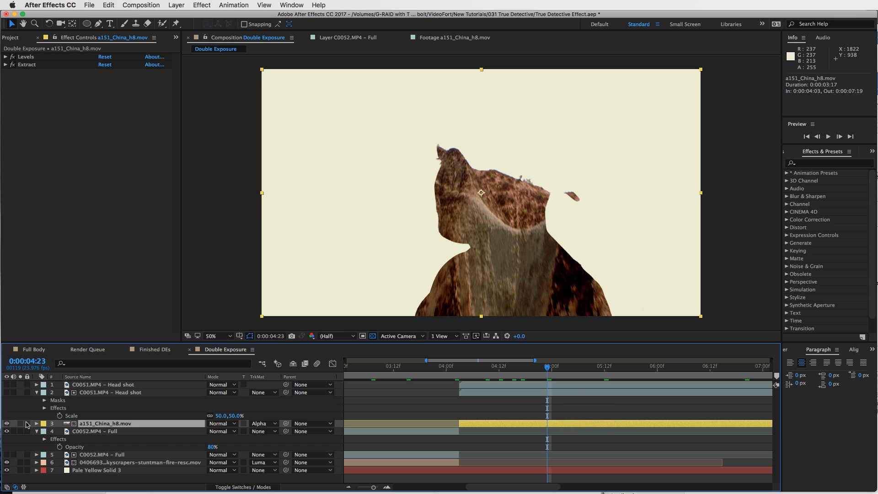
click(43, 425)
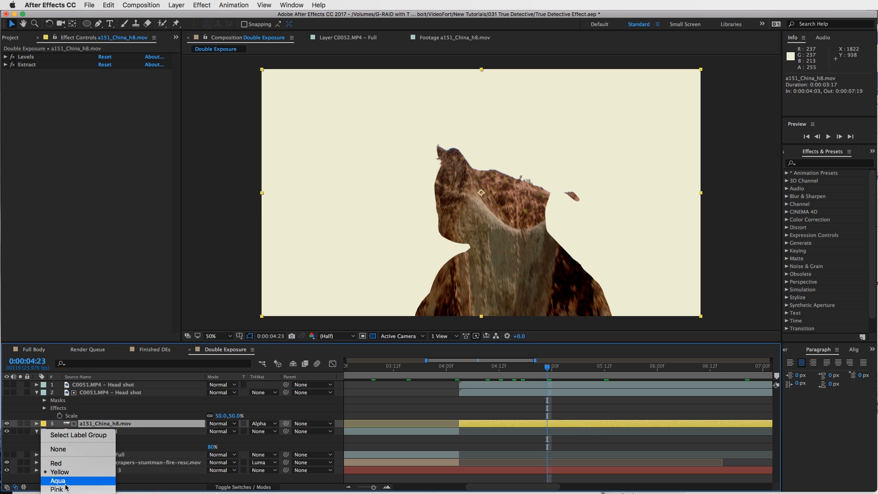
click(66, 489)
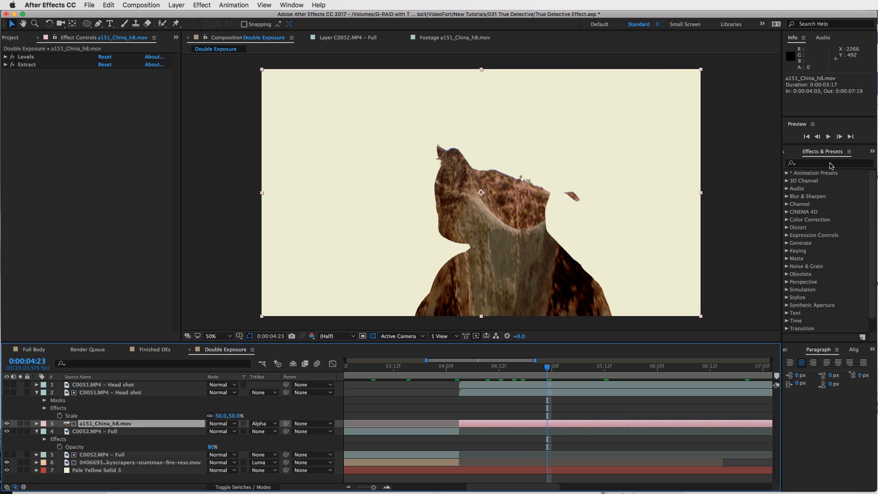
Step: Find the Displacement Map effect and apply it after Extract on the a151_China_h8.mov layer
click(828, 164)
text(displ)
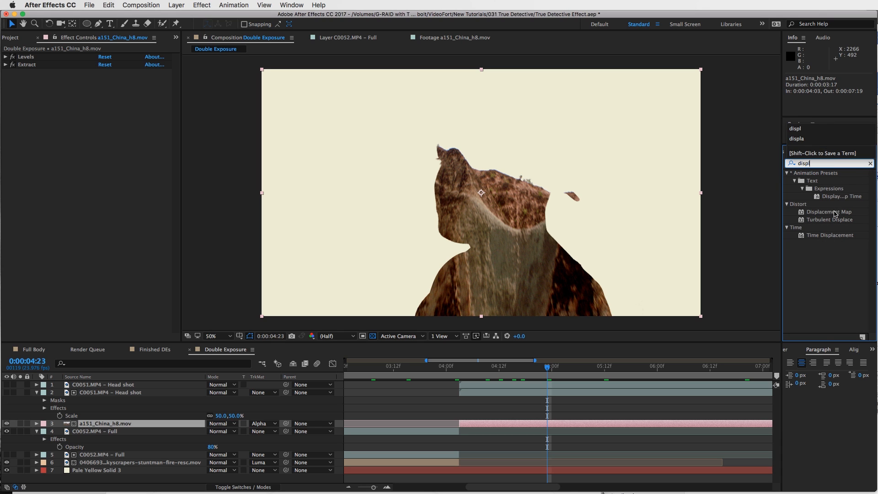
drag(835, 213, 125, 148)
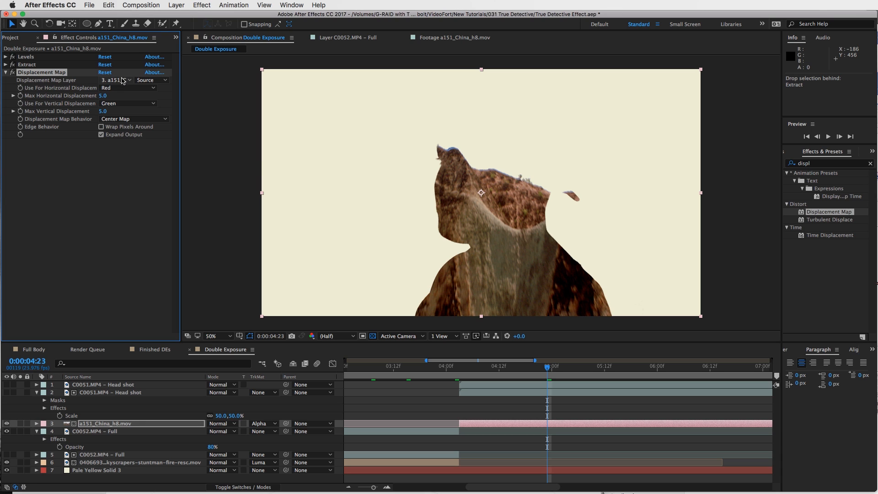
Step: Configure Displacement Map to use layer 1, C0051.MP4 – Head shot, with Effects & Masks and Stretch Map to Fit
click(117, 80)
click(148, 105)
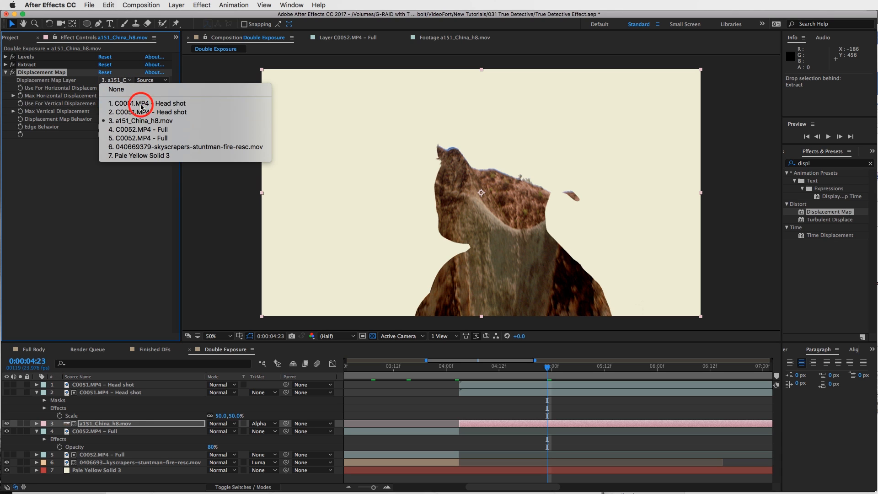
click(148, 80)
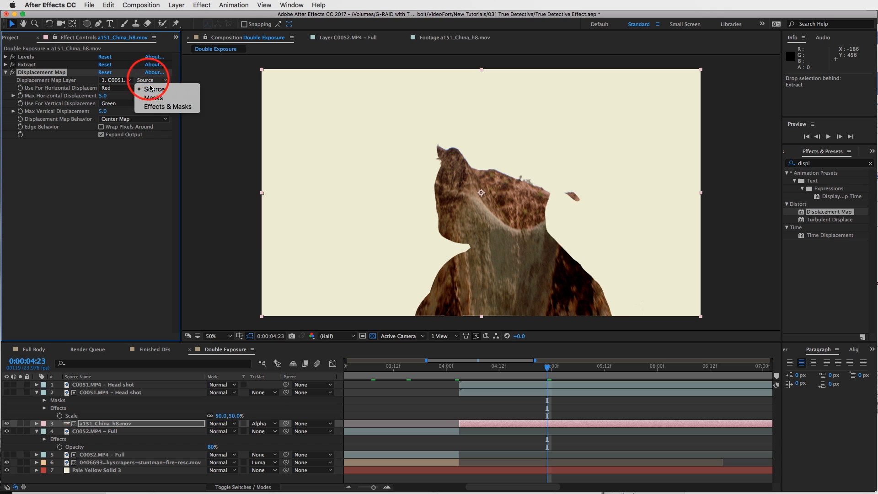
click(161, 105)
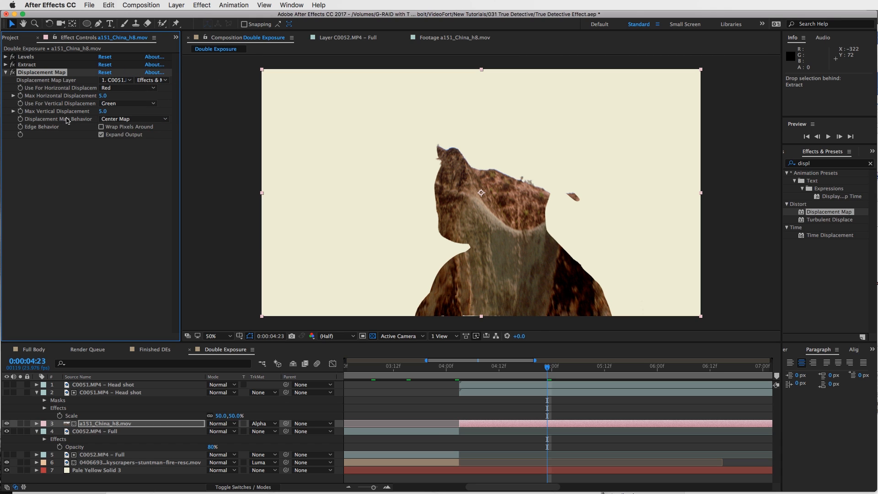
click(112, 119)
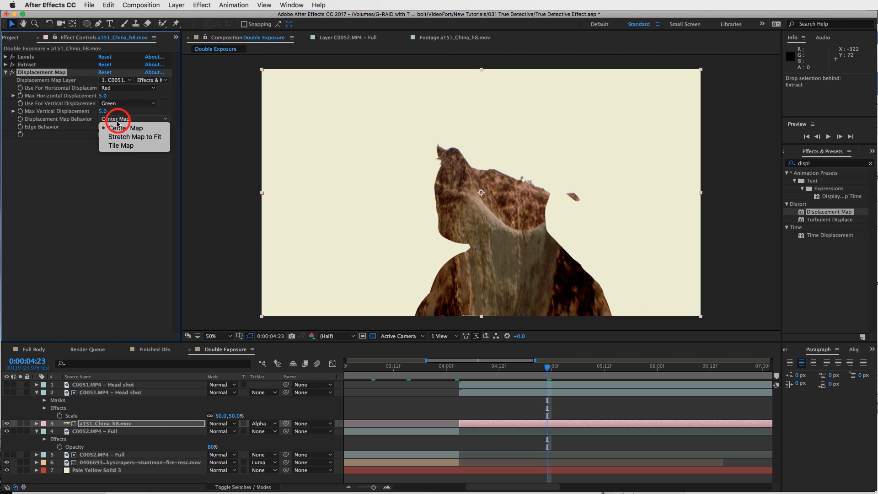
click(151, 136)
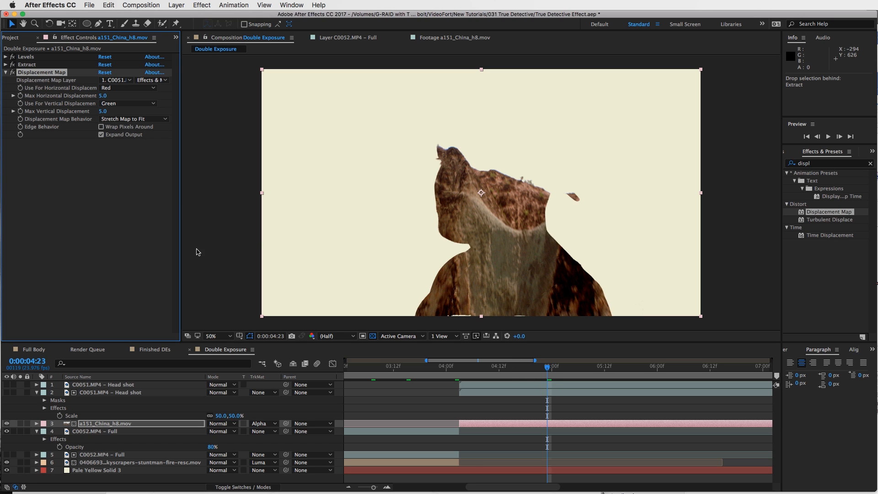
Step: Review the displaced mountain footage up to 0:00:07:00 and fit the composition in an enlarged viewer
drag(547, 368, 581, 366)
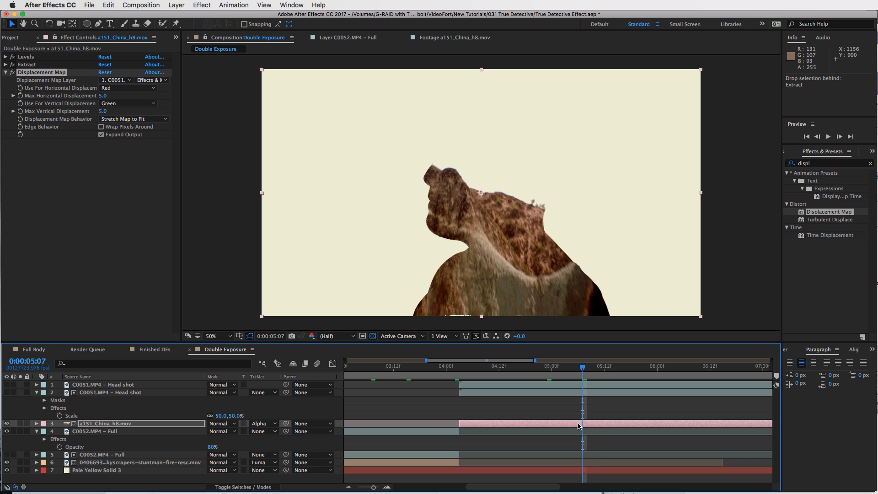
click(579, 426)
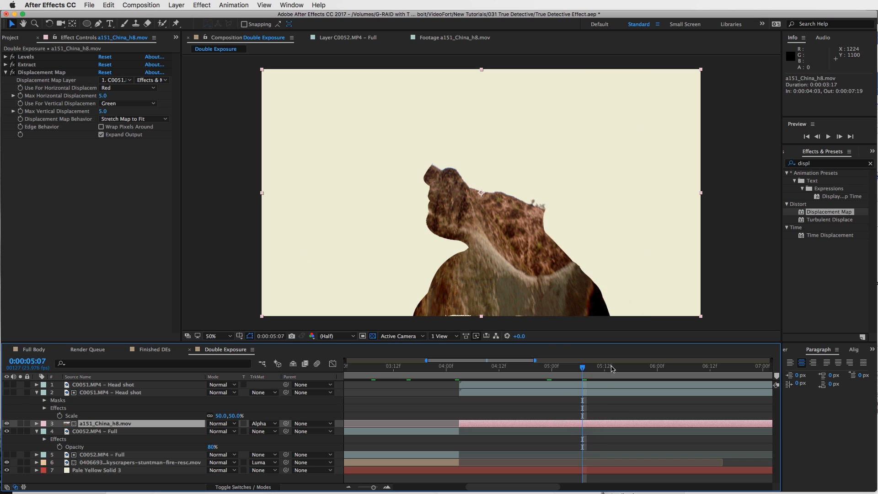
drag(621, 369, 768, 368)
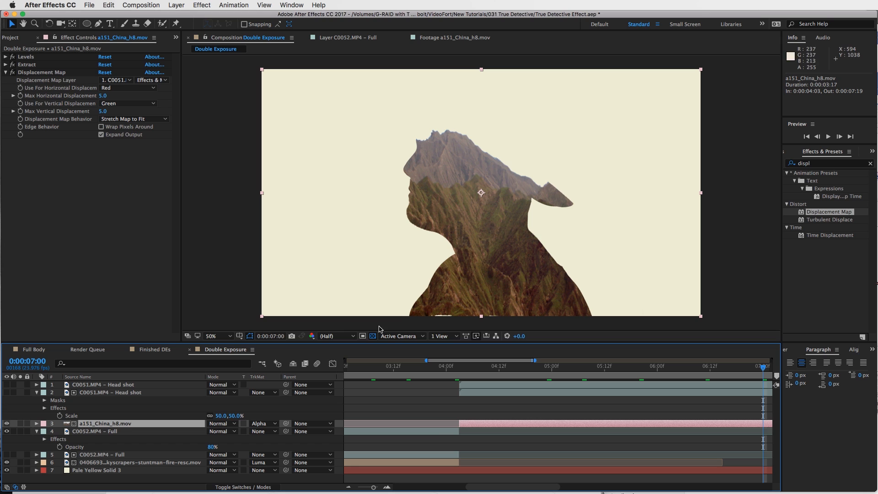
drag(532, 342, 532, 358)
click(216, 351)
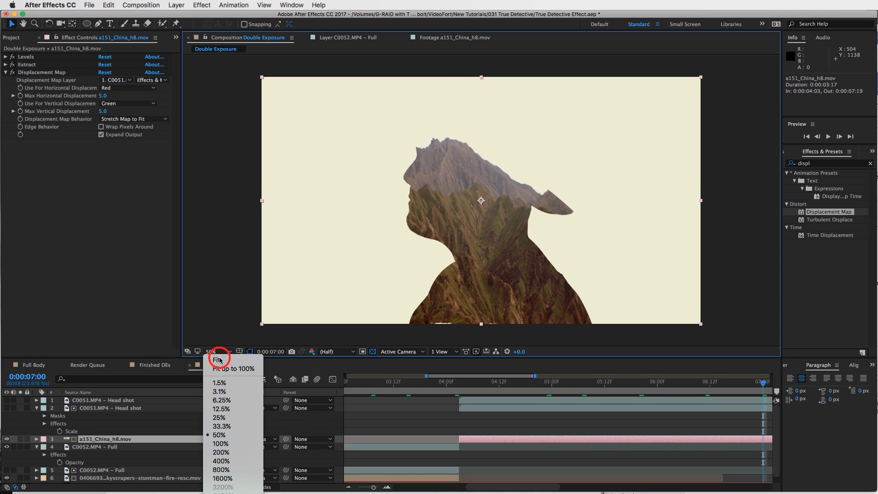
click(219, 363)
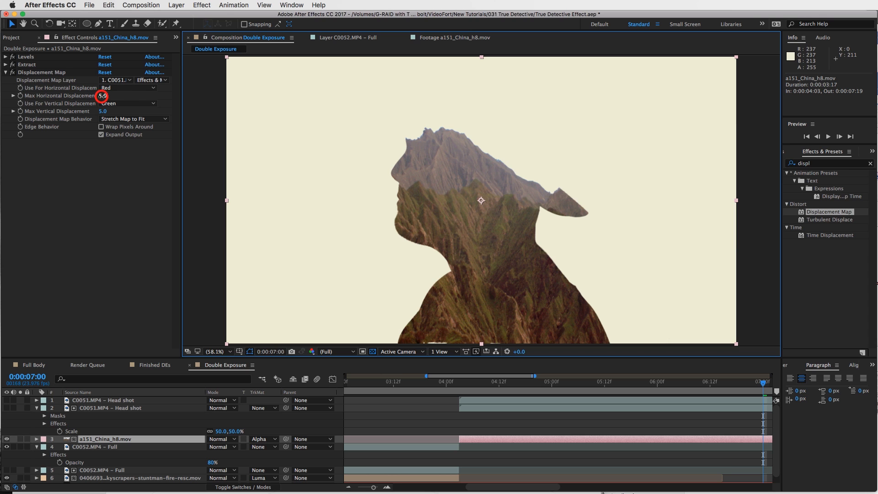
Step: Set the Displacement Map's Max Horizontal Displacement to 8 and Max Vertical Displacement to 7
drag(101, 97, 229, 98)
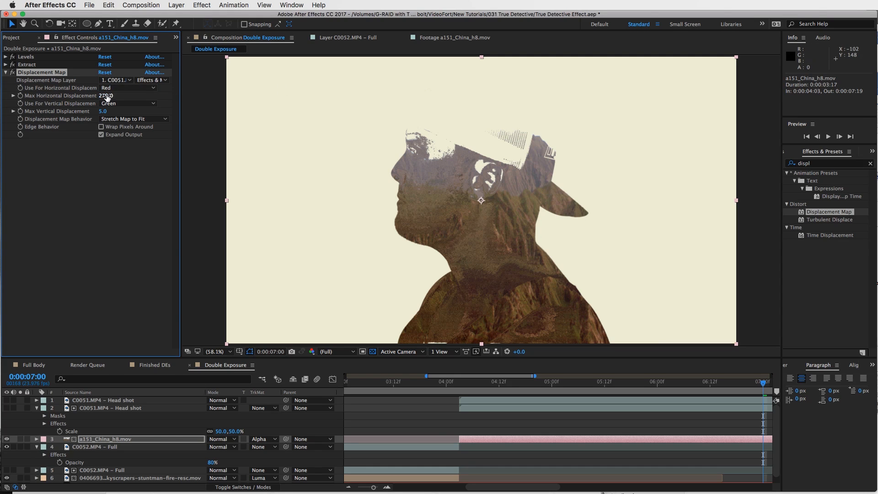
click(107, 95)
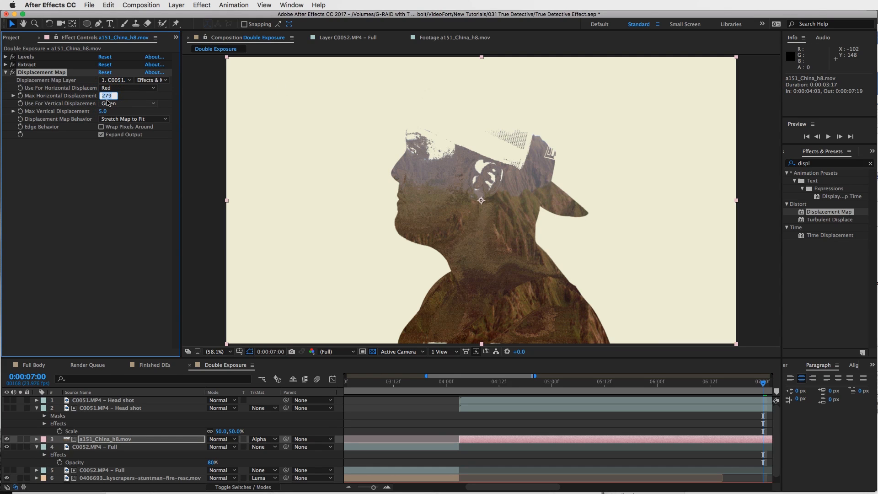
text(8)
key(Return)
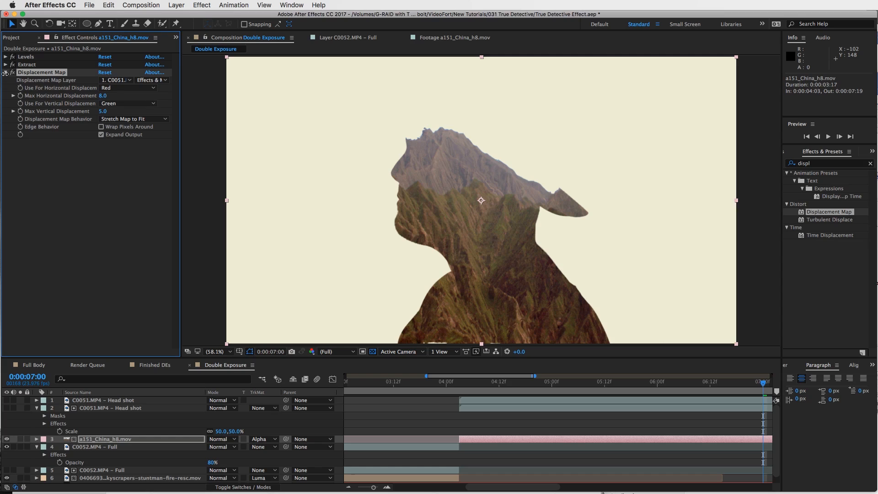
click(104, 111)
text(7)
key(Return)
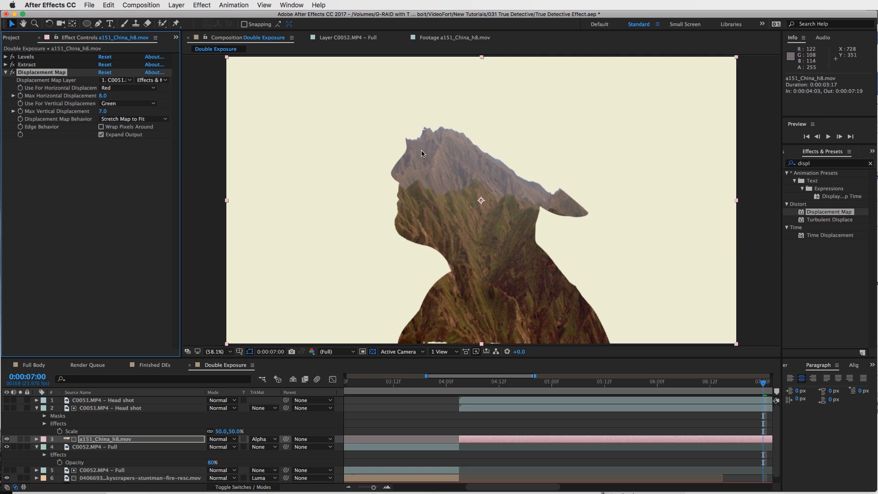
Step: Scrub through the head shot section to examine the displaced mountain texture, stopping at 0:00:06:02
drag(635, 383, 595, 382)
drag(530, 380, 499, 381)
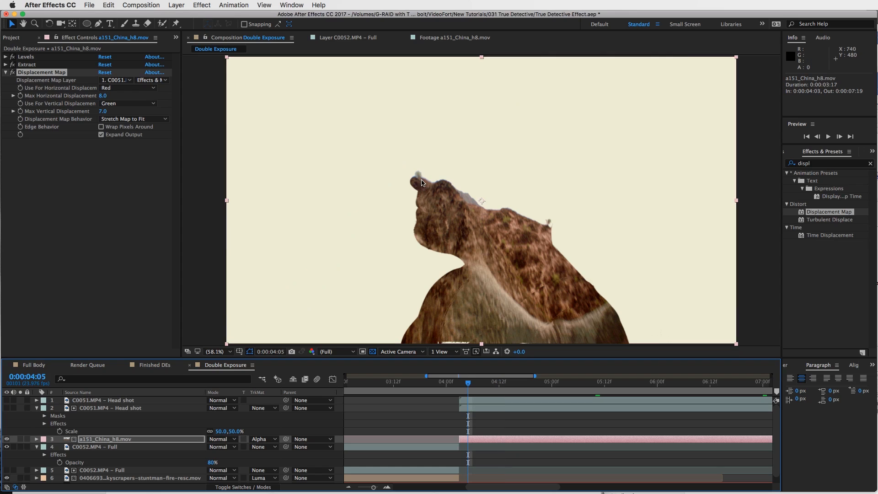
drag(472, 384, 567, 390)
drag(620, 384, 701, 383)
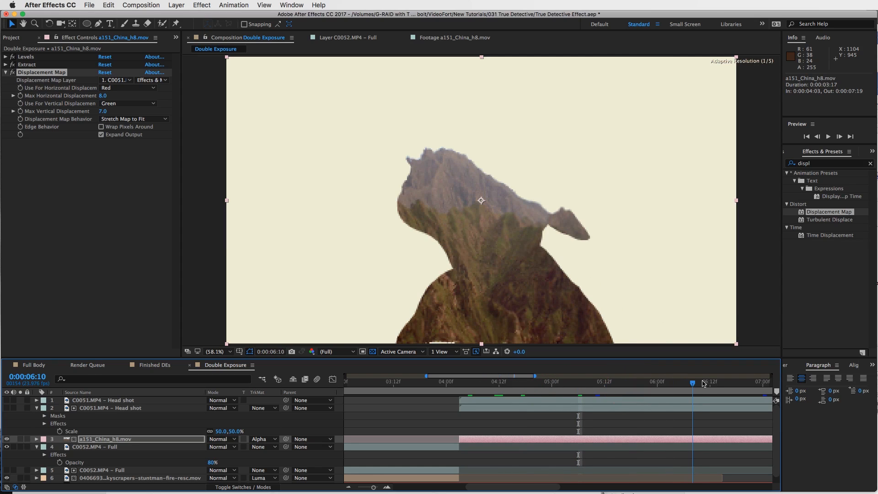
click(870, 164)
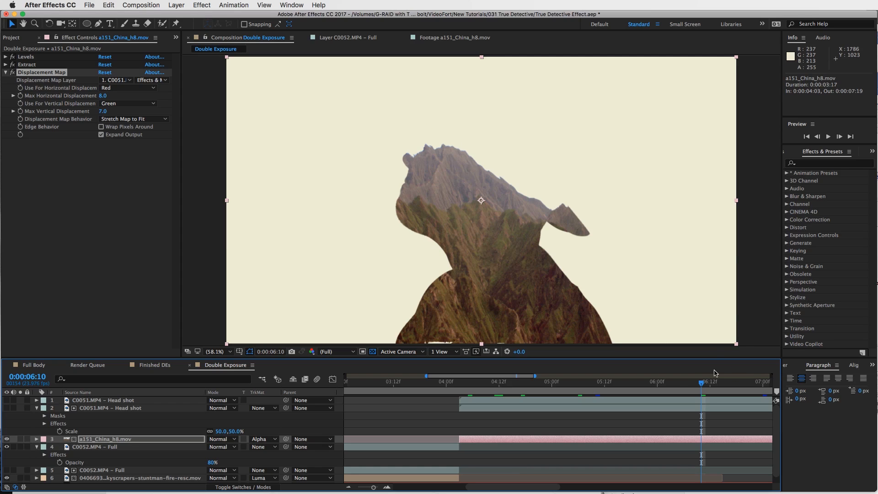
drag(685, 383, 666, 383)
Step: Duplicate the top black-and-white C0051.MP4 – Head shot layer and make the new top copy visible
click(110, 400)
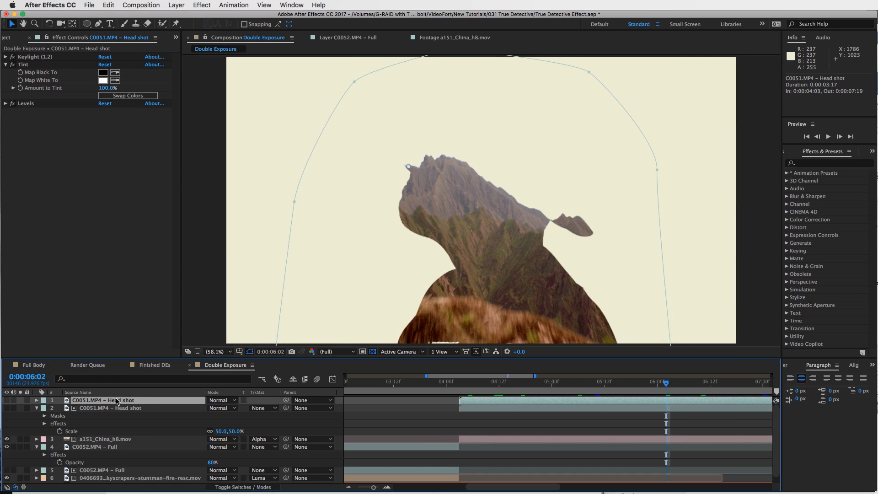
key(super+d)
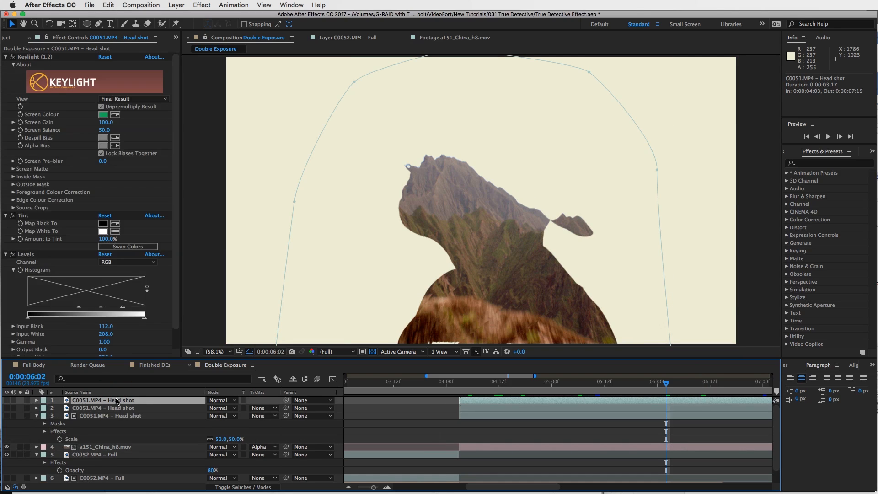
click(7, 400)
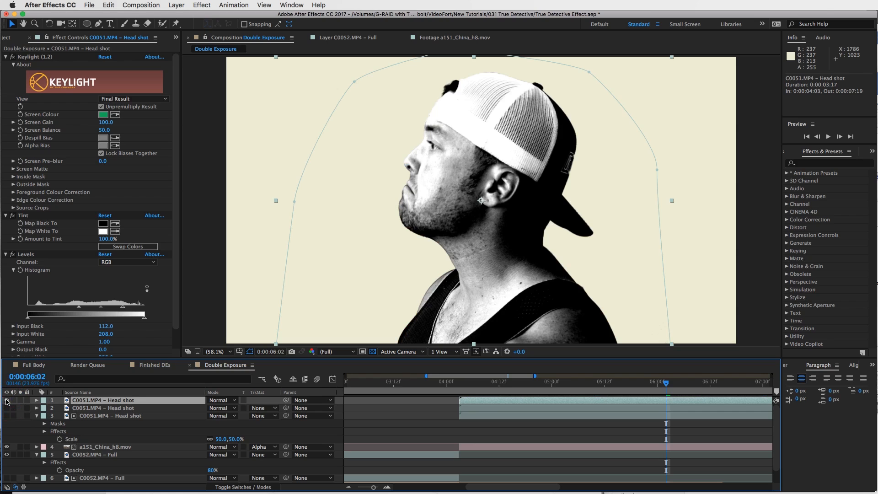
Step: Delete the Levels and Tint effects from the new top head shot copy, keeping only Keylight
click(25, 255)
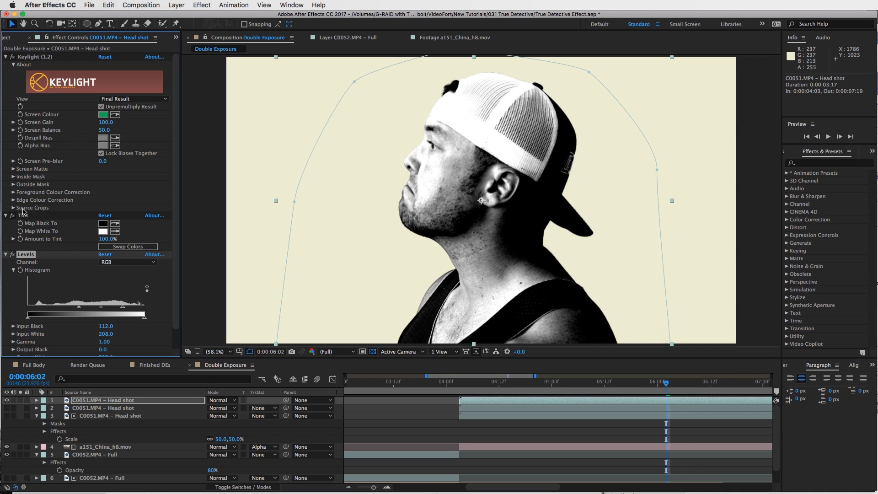
shift+click(24, 215)
key(Delete)
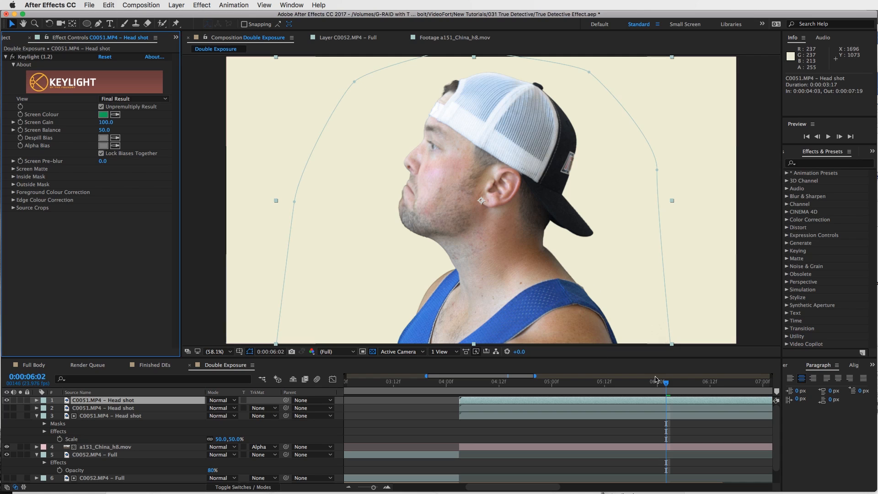
Step: Duplicate the full-colour keyed head shot layer and rename the lower of the two copies Headshot RIM matte
click(579, 399)
key(super+d)
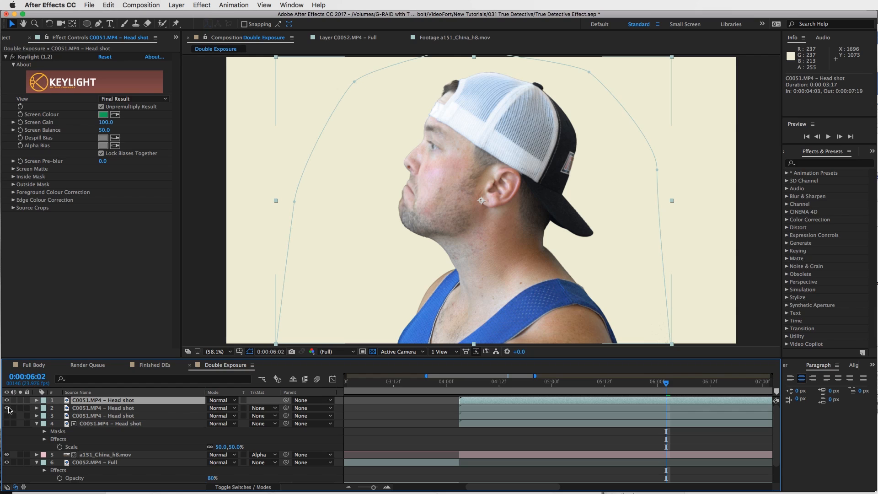
click(123, 408)
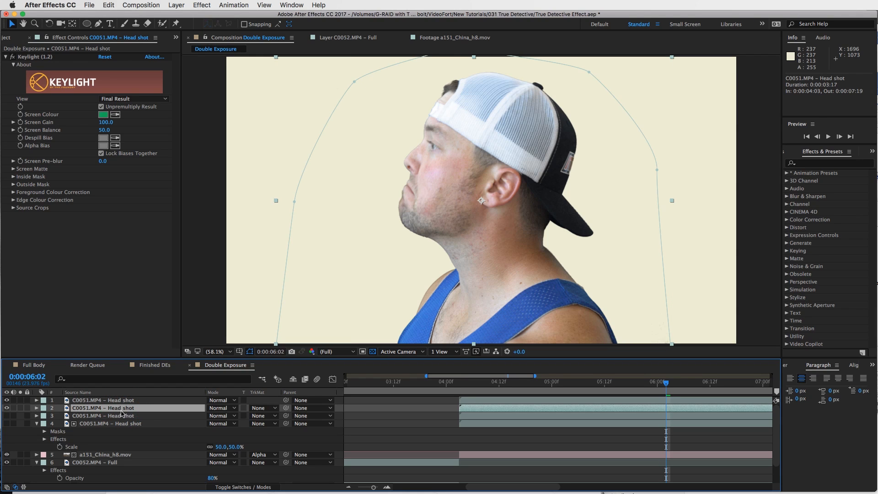
key(Return)
text(Headshot RIM)
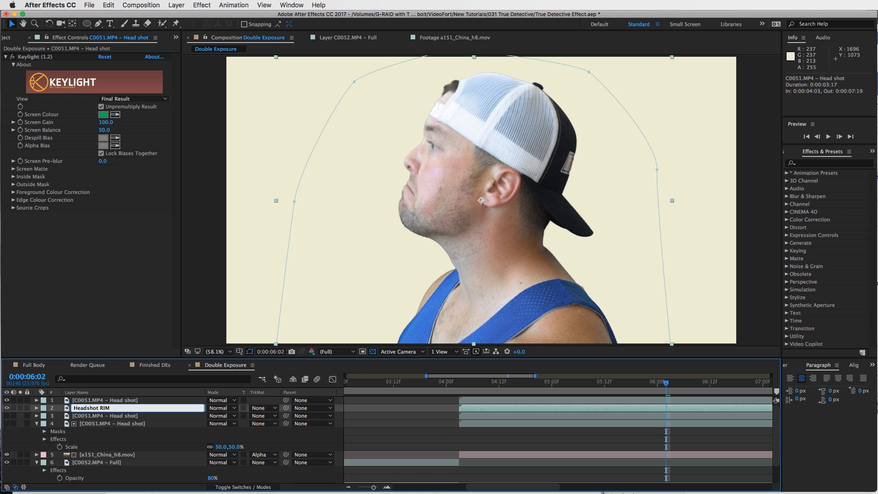
text( matte)
key(Return)
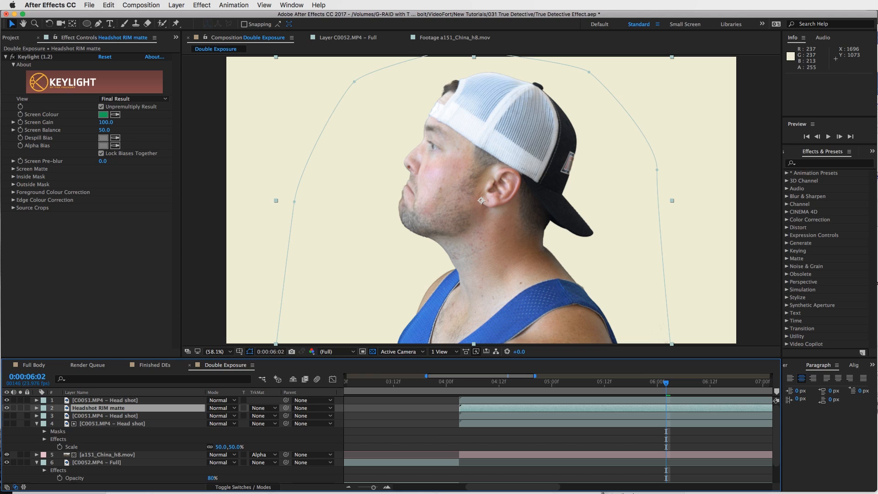
Step: Rename the top head shot layer Headshot RIM Matte and the one below Headshot RIM track matte, then hide the track matte layer
click(94, 400)
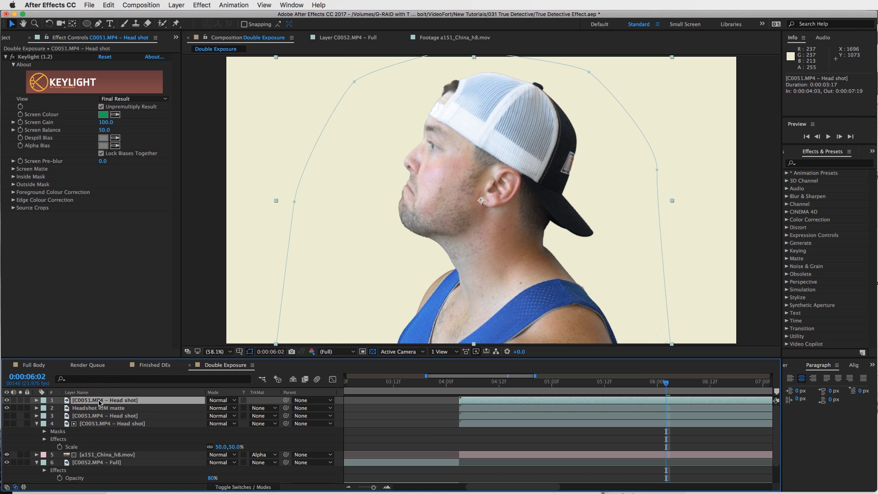
key(Return)
text(hea)
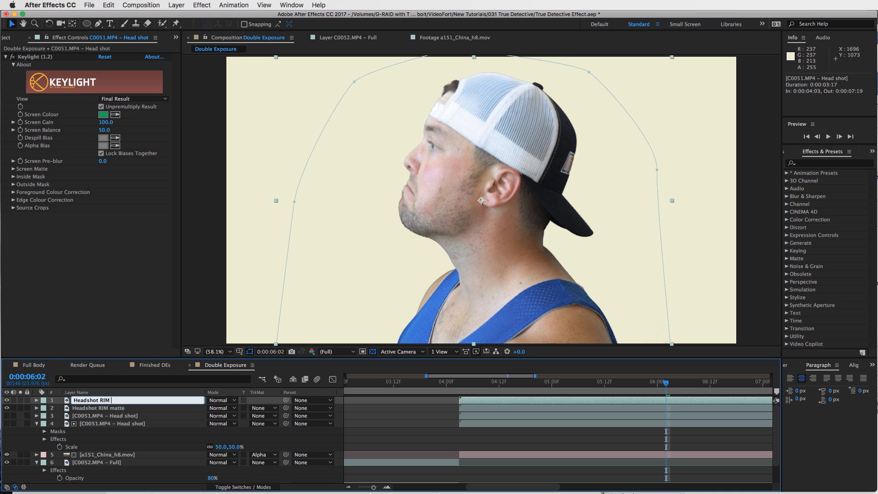
click(110, 407)
key(Return)
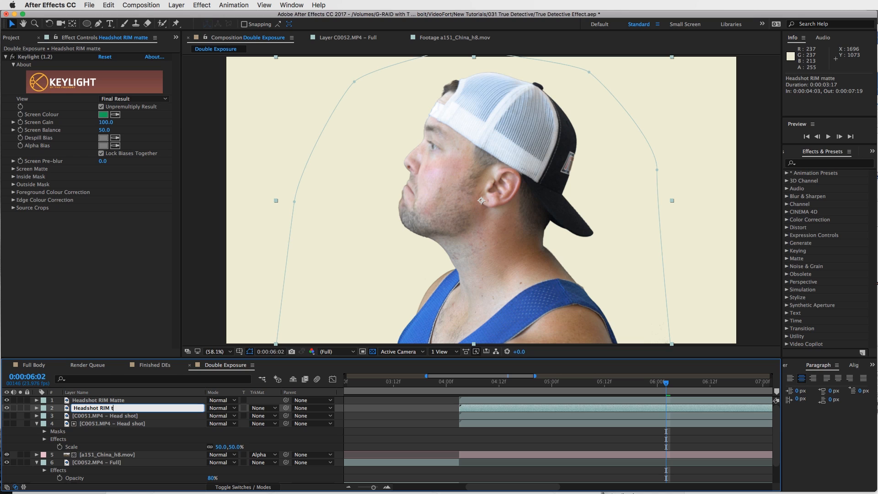
key(Return)
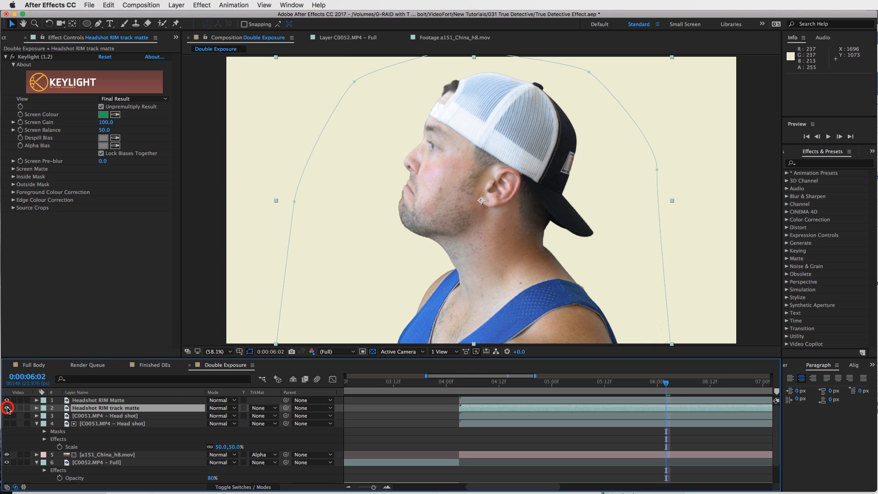
click(6, 407)
Step: Set Keylight on the Headshot RIM Matte layer to the Screen Matte view with a Screen Softness of 250
click(91, 400)
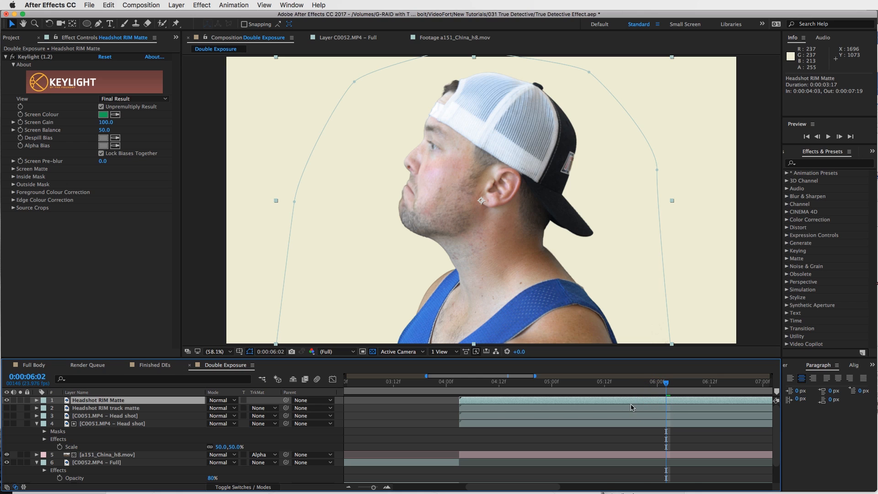
click(116, 99)
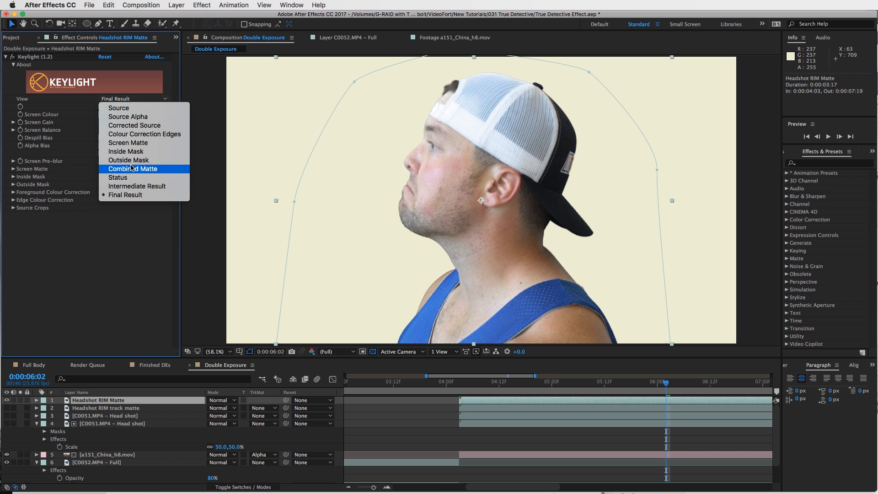
click(129, 143)
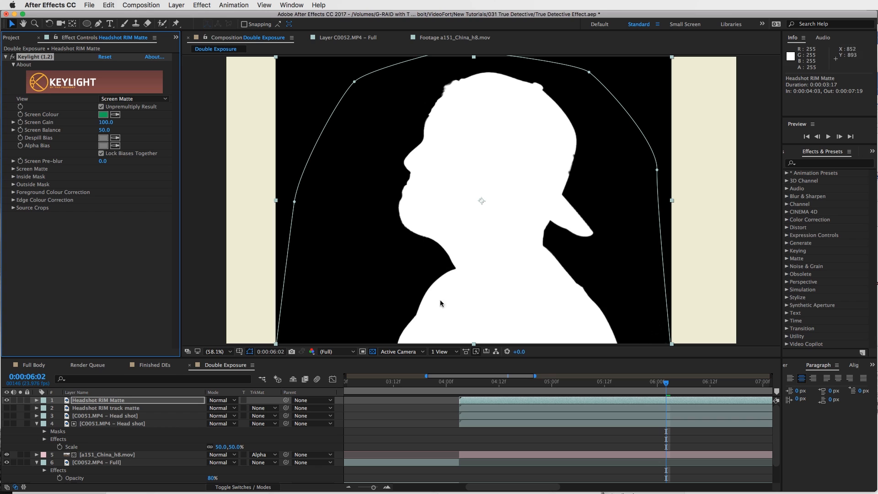
click(13, 169)
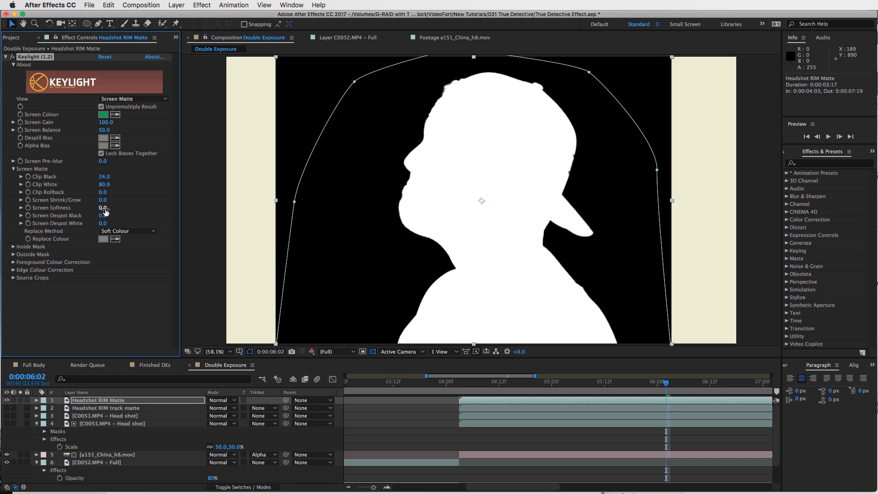
click(103, 208)
text(250)
key(Return)
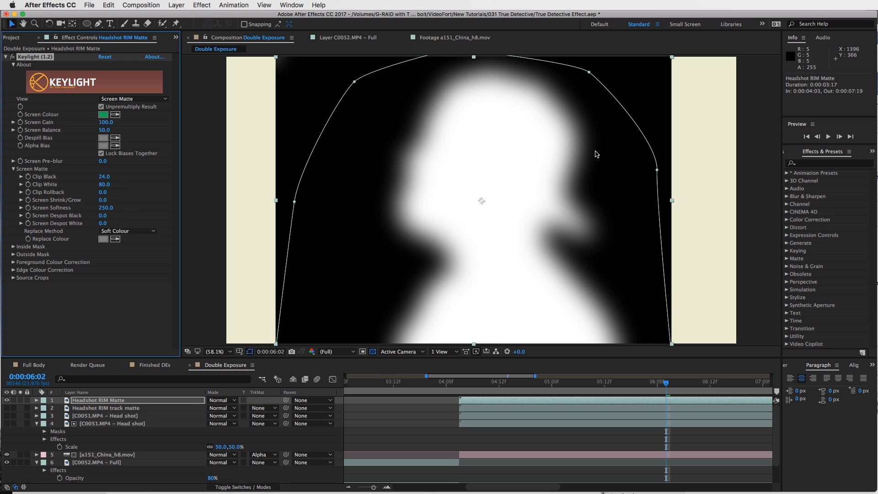
Step: Go to 0:00:05:17 and pre-compose the Headshot RIM Matte layer as Headshot RIM Matte Comp 1, moving all attributes into it
drag(666, 384, 627, 384)
click(620, 398)
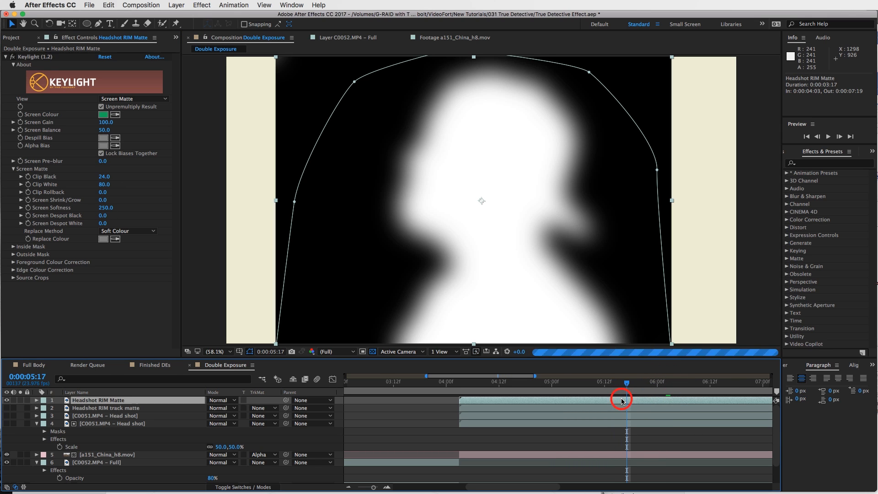
click(570, 398)
click(144, 5)
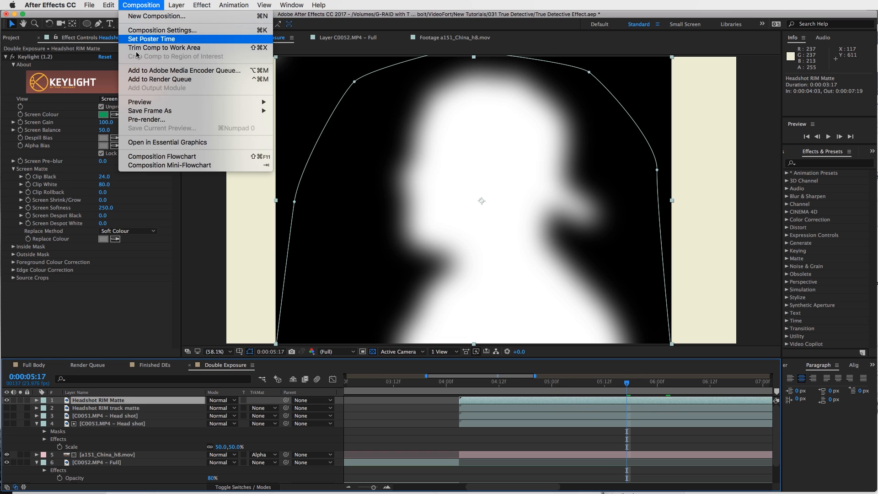
mouse_move(176, 5)
click(210, 320)
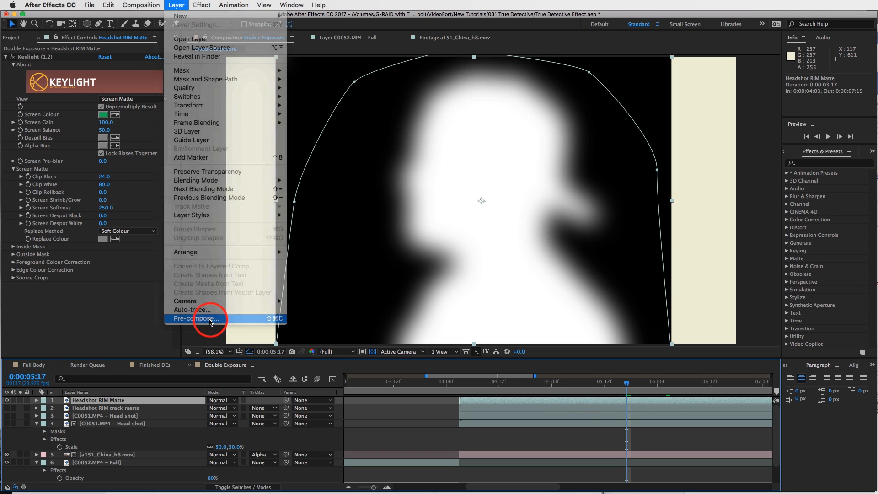
drag(546, 197, 374, 169)
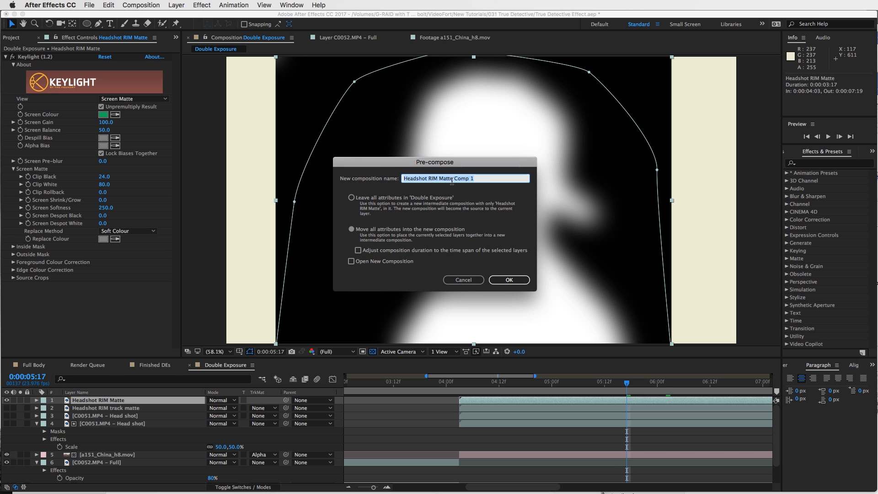
click(509, 279)
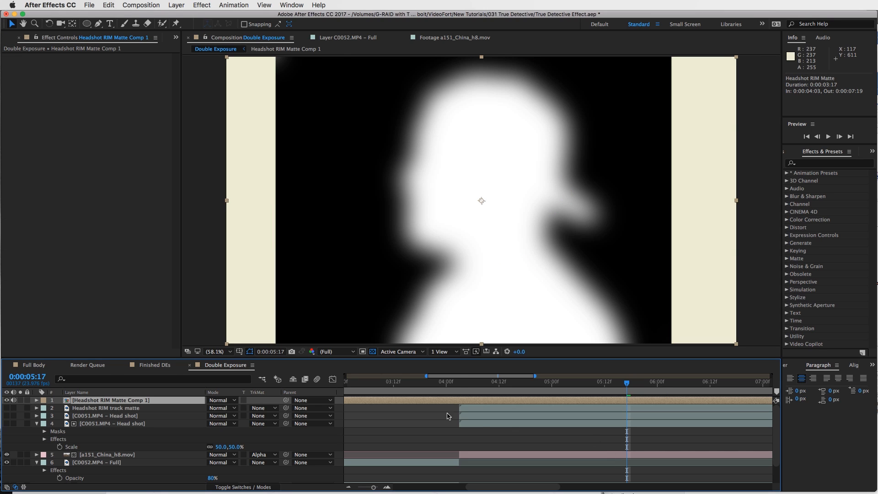
Step: Trim the start of the Headshot RIM Matte Comp 1 layer to 0:00:04:03 and open that composition
click(359, 487)
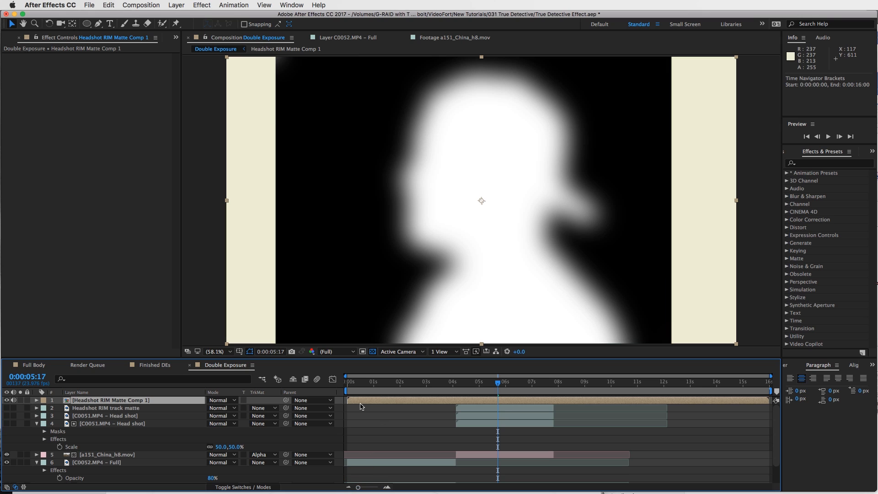
drag(348, 401, 456, 405)
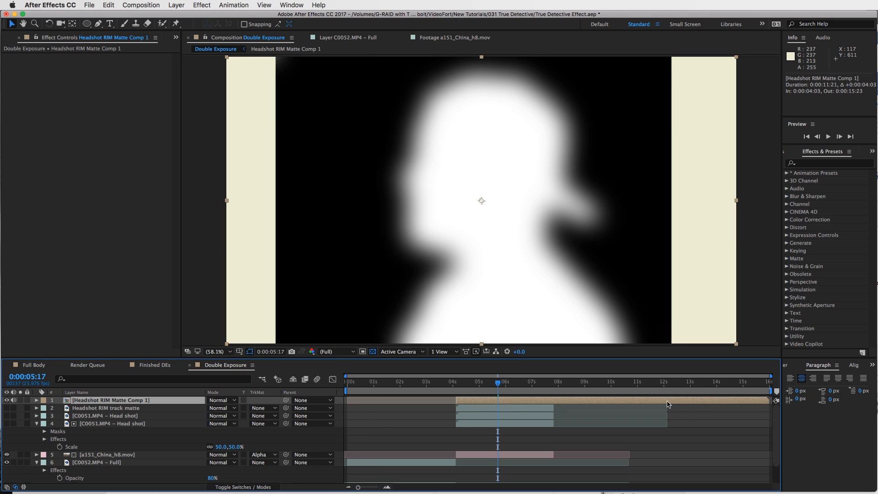
double_click(517, 399)
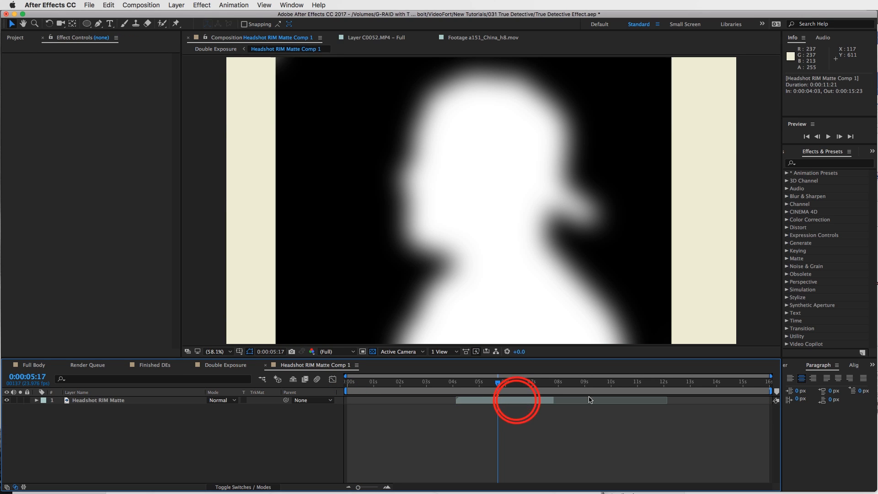
Step: At 0:00:05:22, draw a closed Pen tool shape covering the back half of the head silhouette and extending past the frame edges
click(503, 382)
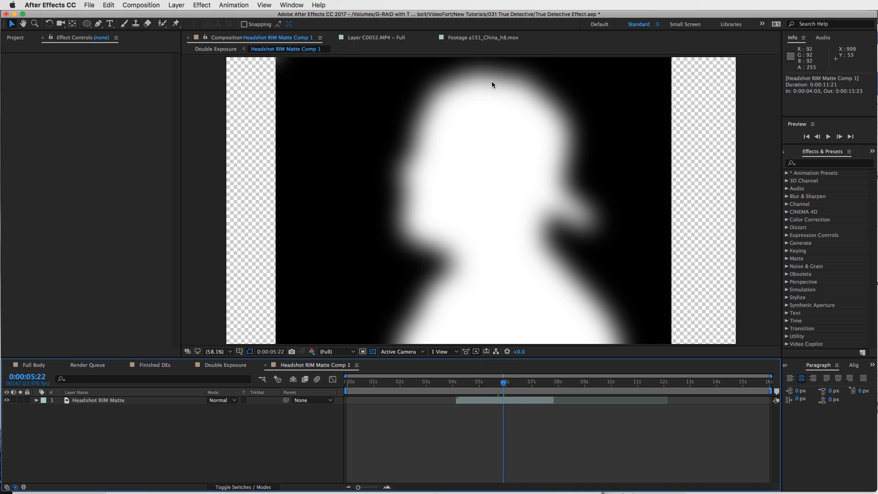
key(comma)
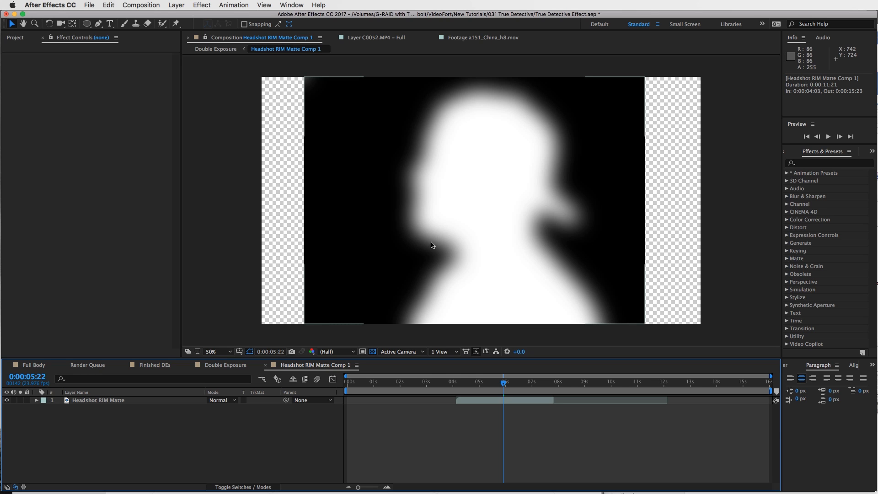
click(180, 4)
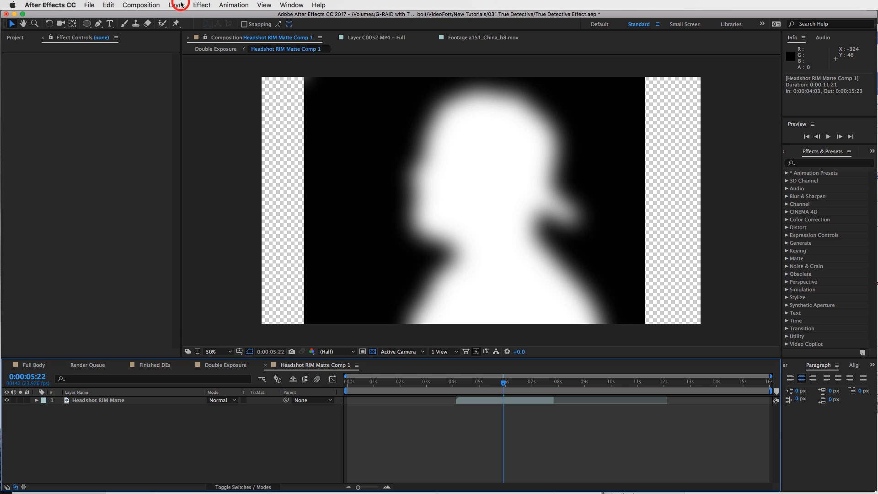
click(176, 6)
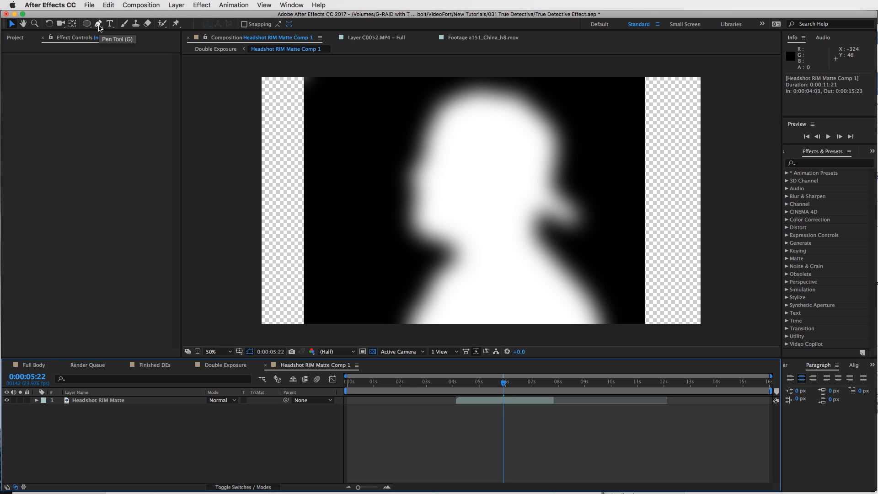
click(99, 26)
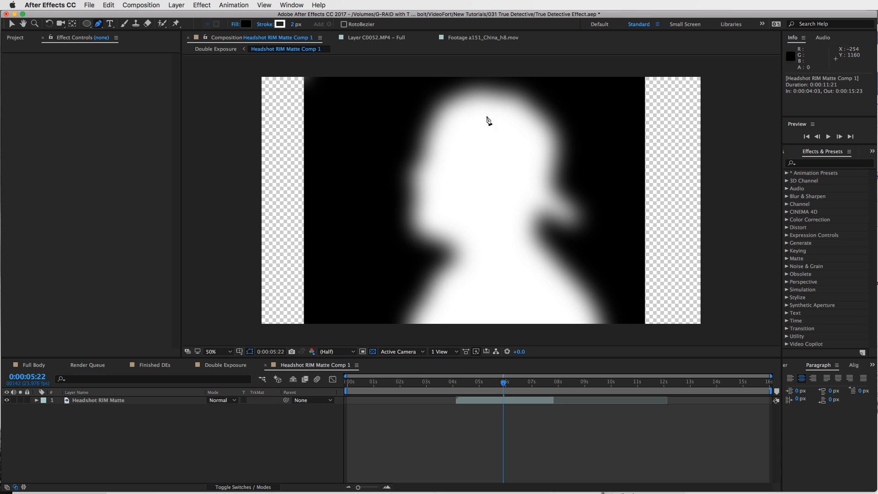
click(502, 65)
click(496, 111)
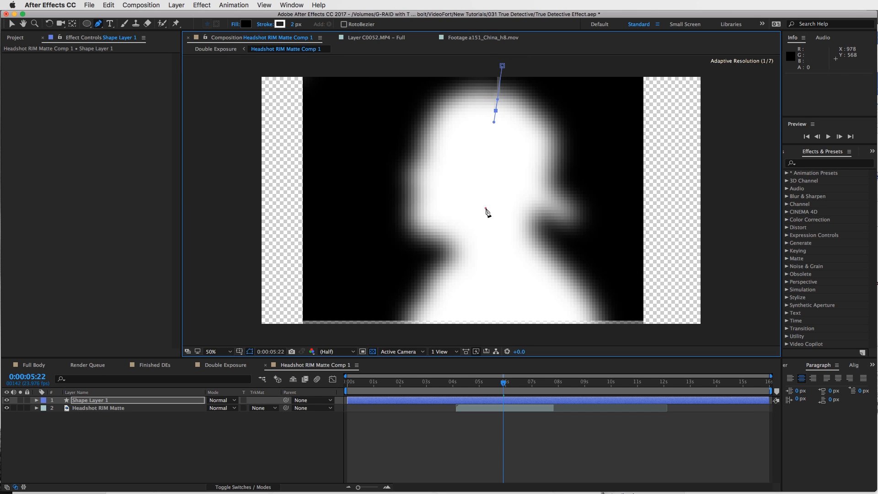
click(485, 207)
click(489, 285)
click(497, 337)
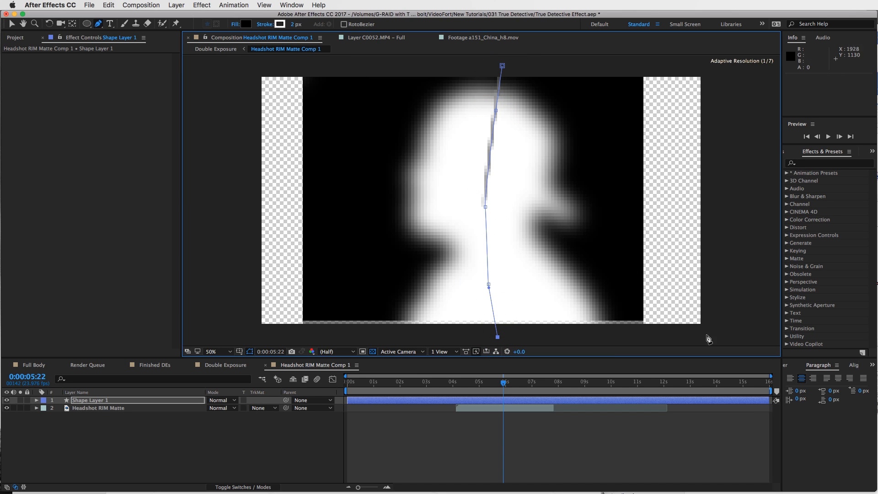
click(714, 333)
click(710, 72)
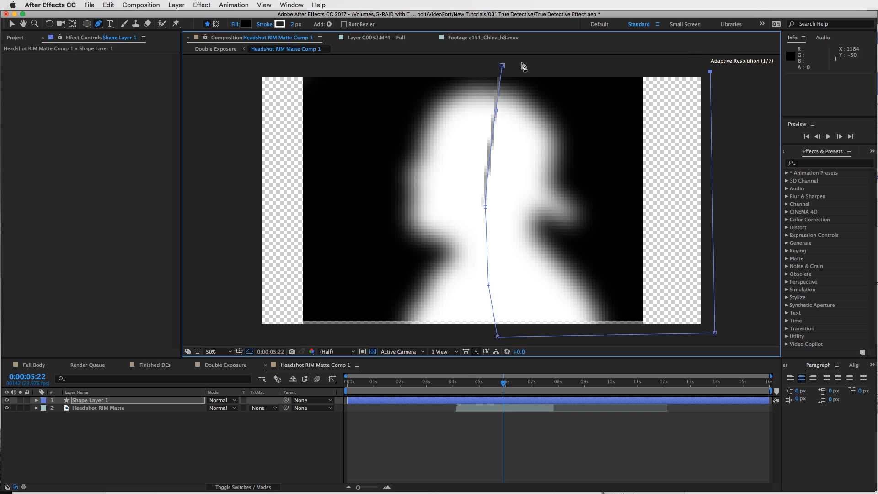
click(502, 66)
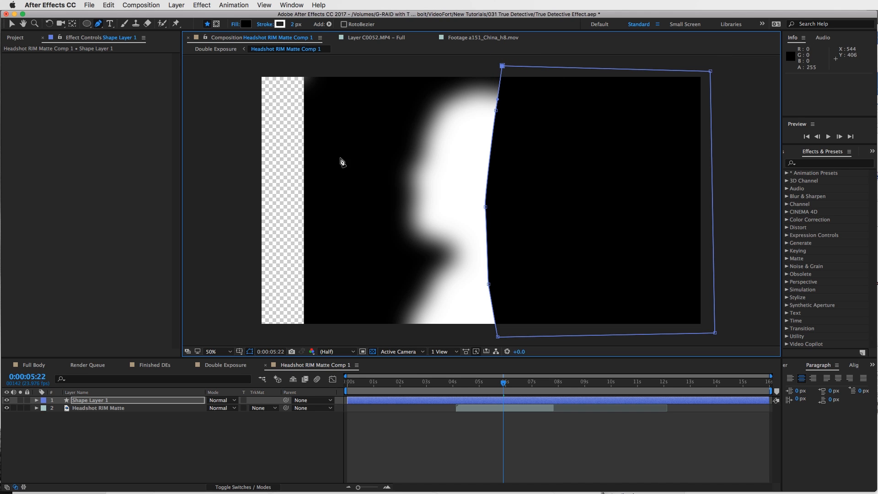
Step: Change the fill colour of the new shape to white
click(246, 23)
drag(308, 115, 242, 77)
click(453, 84)
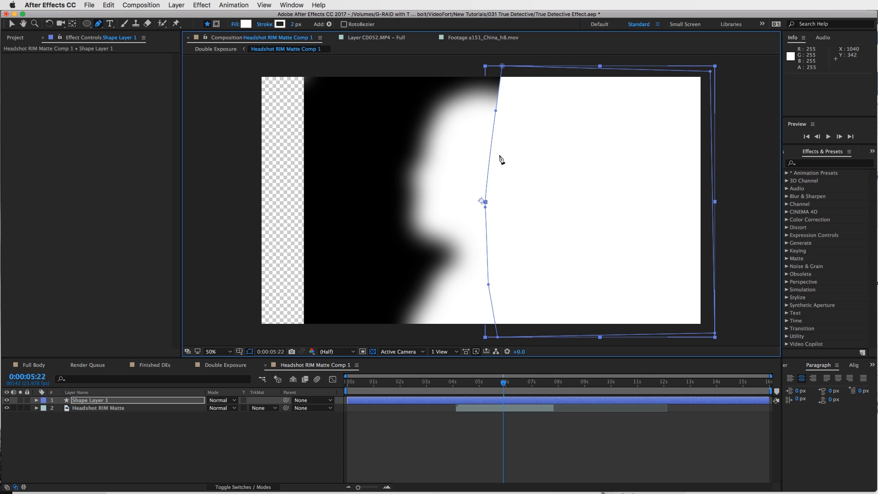
Step: Trim Shape Layer 1 to run from 0:00:04:03 to 0:00:07:19, matching the Headshot RIM Matte layer
click(544, 449)
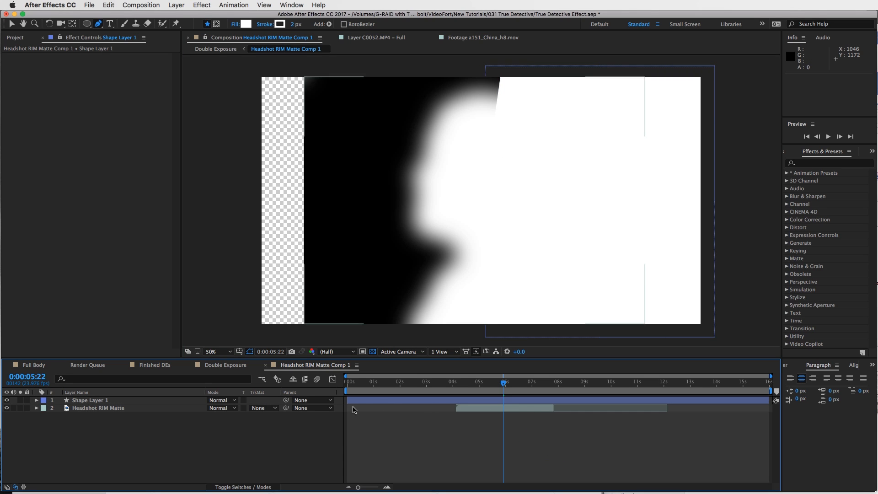
drag(348, 400, 454, 399)
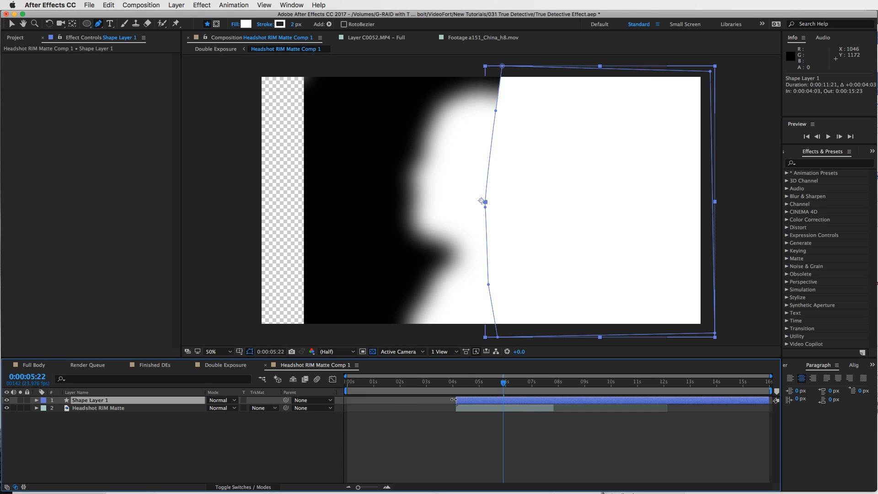
drag(766, 401, 557, 404)
Step: Apply Fast Blur (Legacy) with a Blurriness of 162 to Shape Layer 1 and return to the Double Exposure composition
click(813, 164)
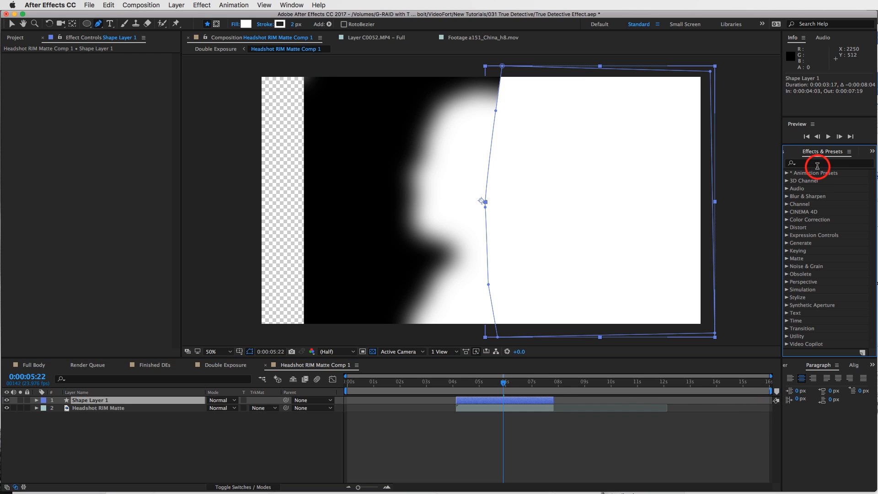
text(fastb)
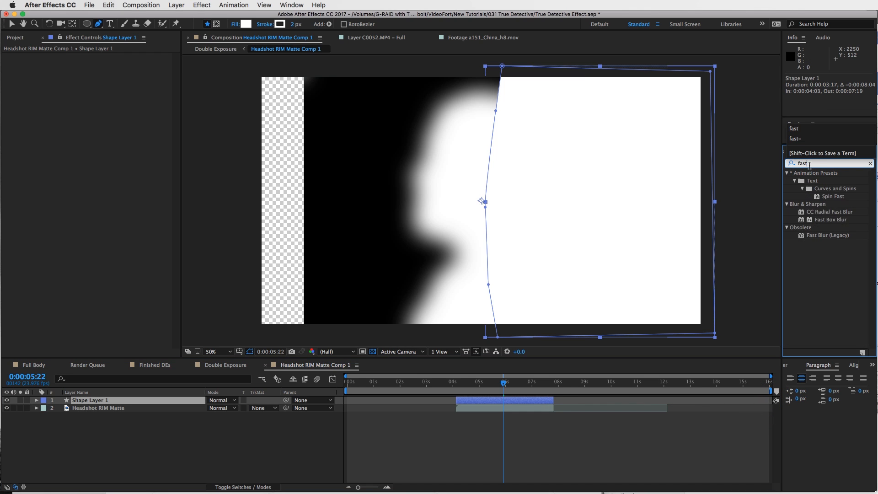
drag(818, 204, 522, 400)
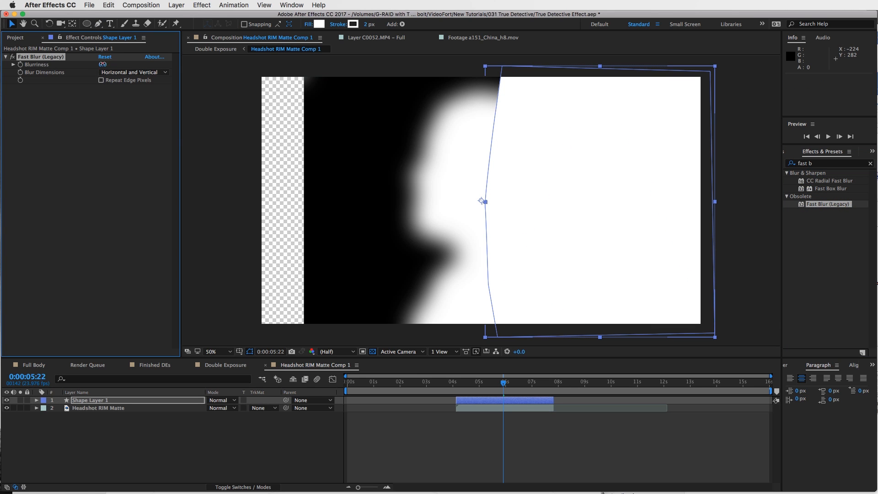
drag(102, 64, 149, 59)
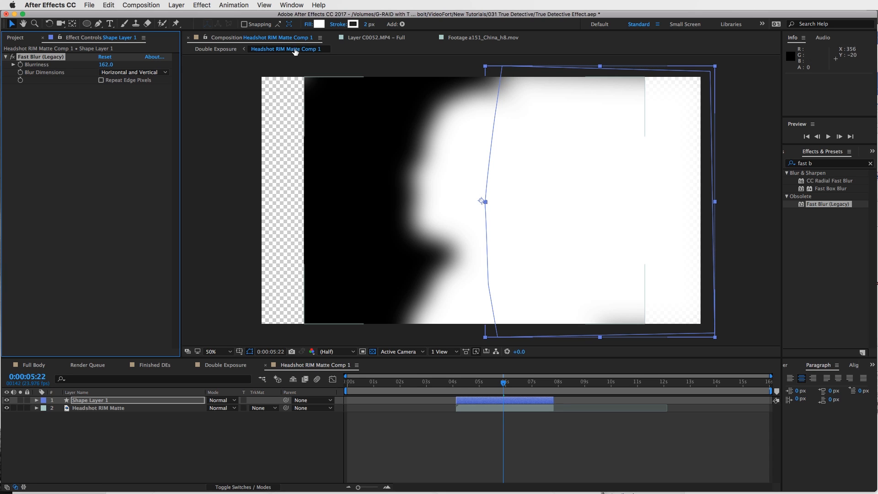
click(16, 38)
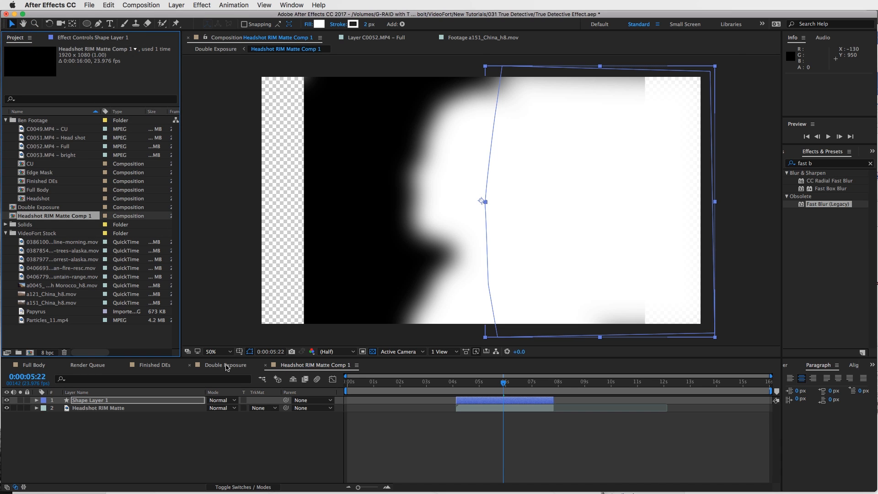
click(227, 366)
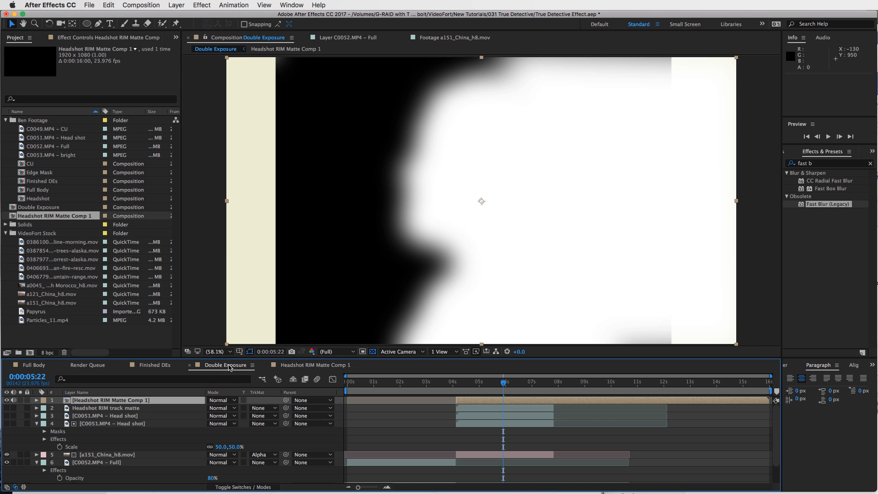
Step: Show the Headshot RIM track matte layer and set its track matte to Luma Inverted Matte using Headshot RIM Matte Comp 1
click(513, 408)
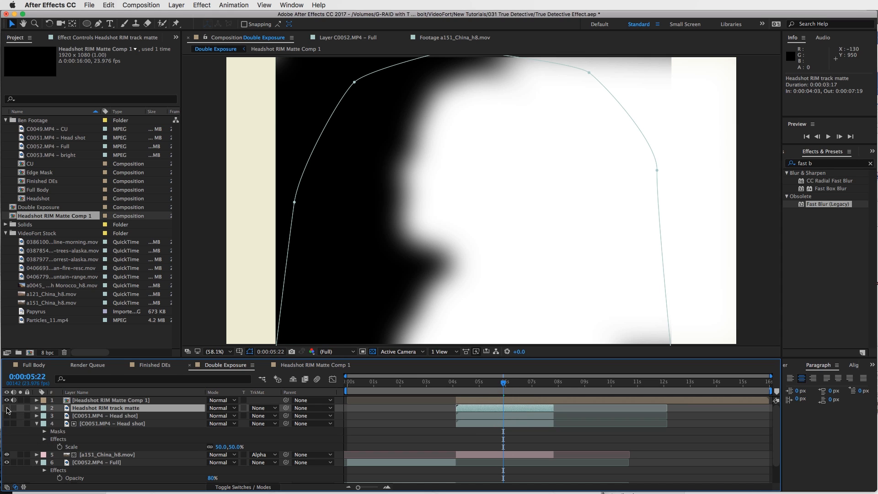
click(6, 407)
click(267, 409)
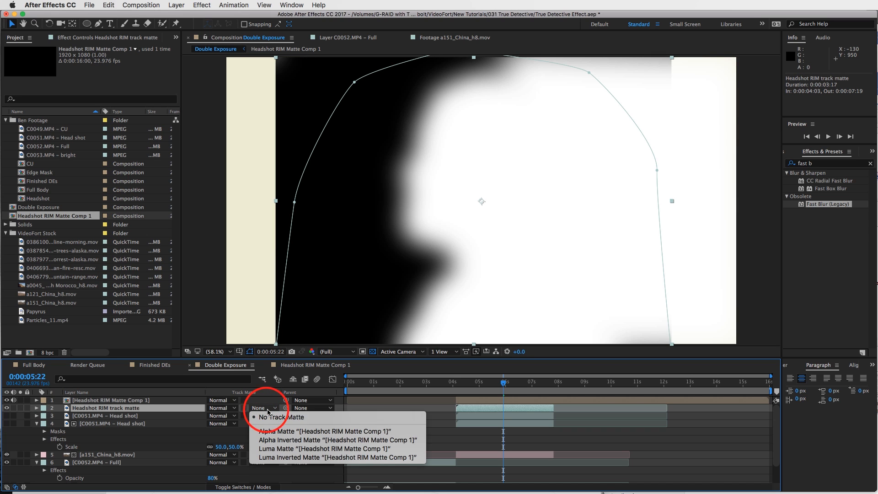
click(277, 456)
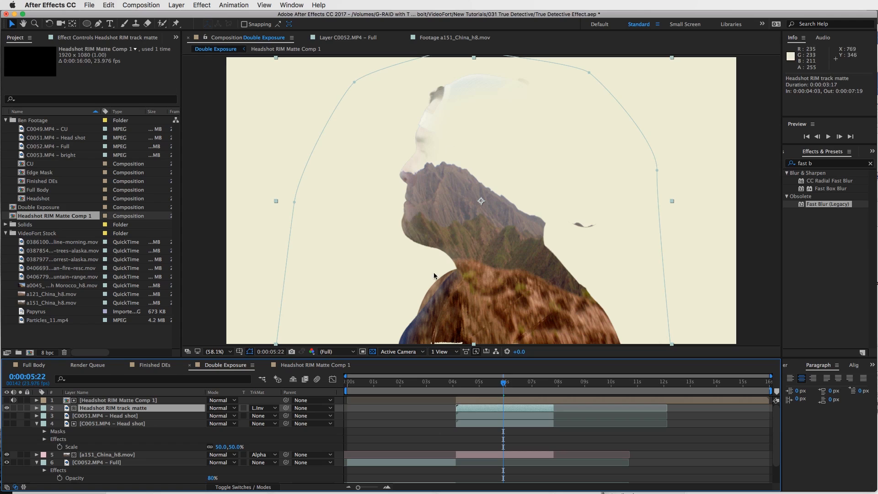
drag(503, 382, 463, 382)
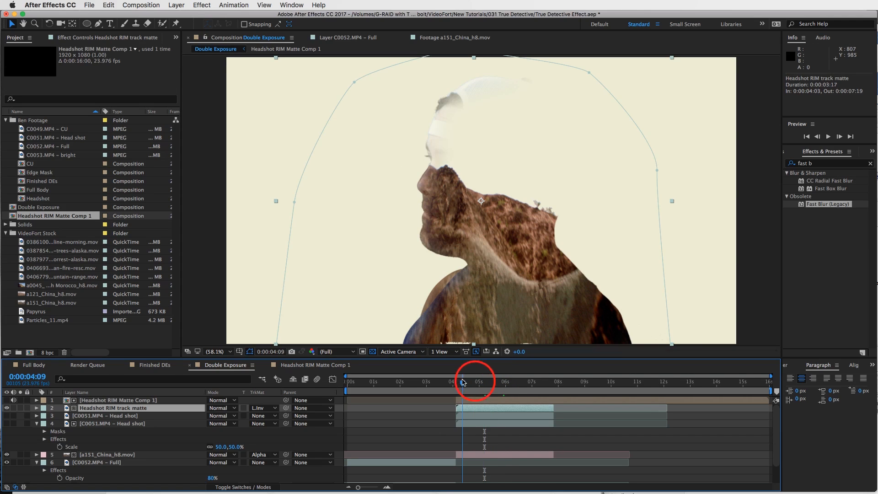
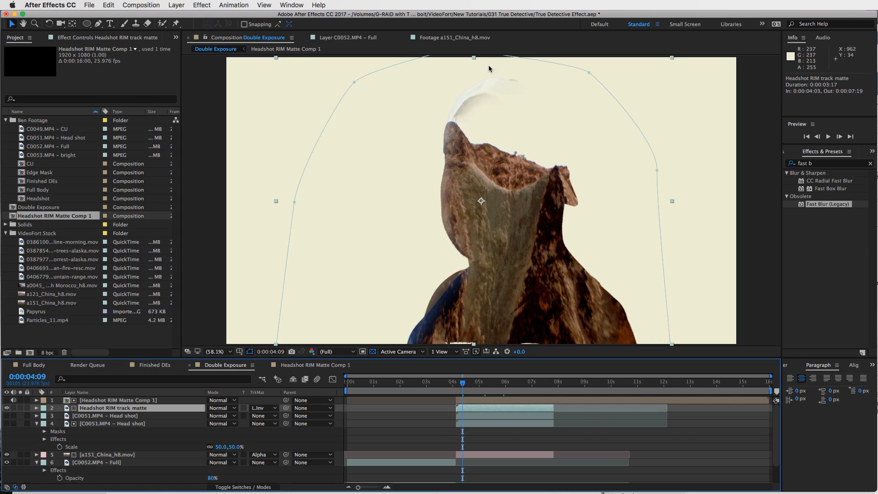
drag(485, 385, 514, 383)
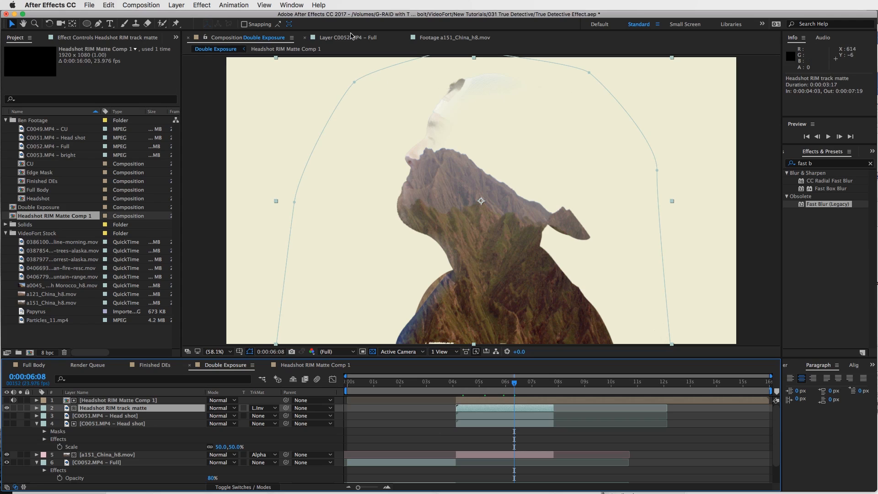
Step: At 0:00:06:17 in Double Exposure, apply Hue/Saturation to the Headshot RIM track matte layer and set Master Saturation to -50
double_click(537, 400)
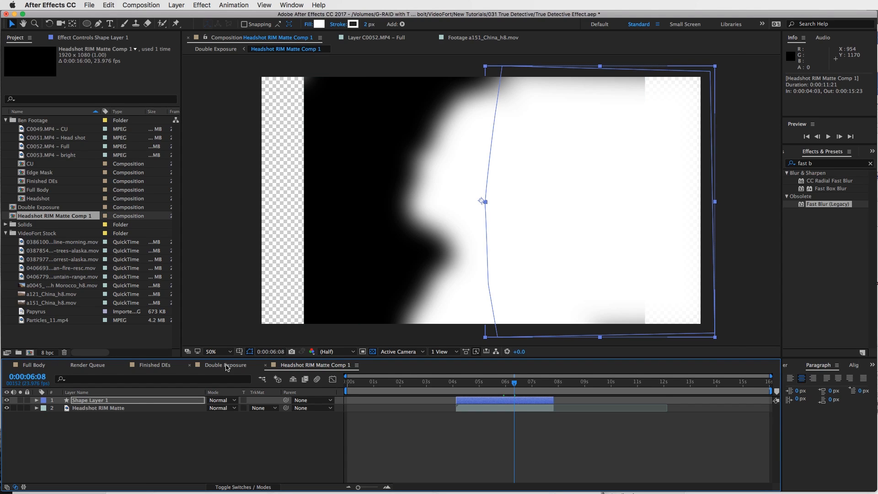
click(226, 364)
drag(513, 390, 524, 390)
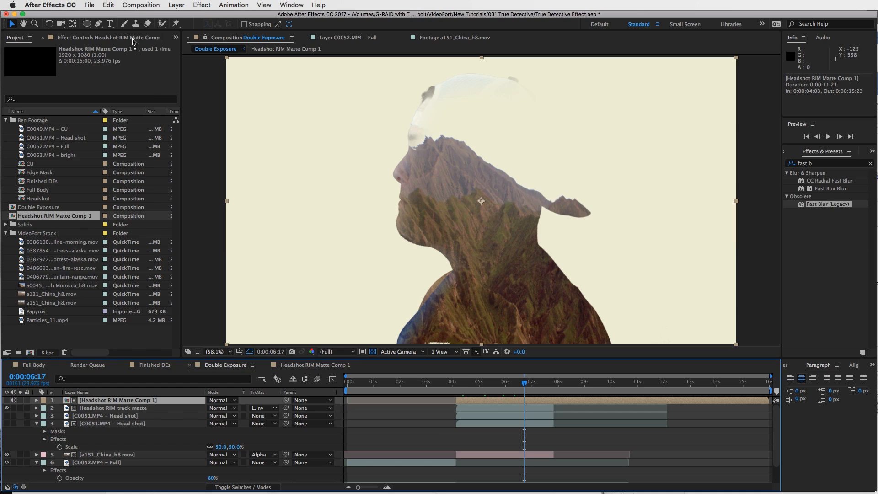
click(133, 39)
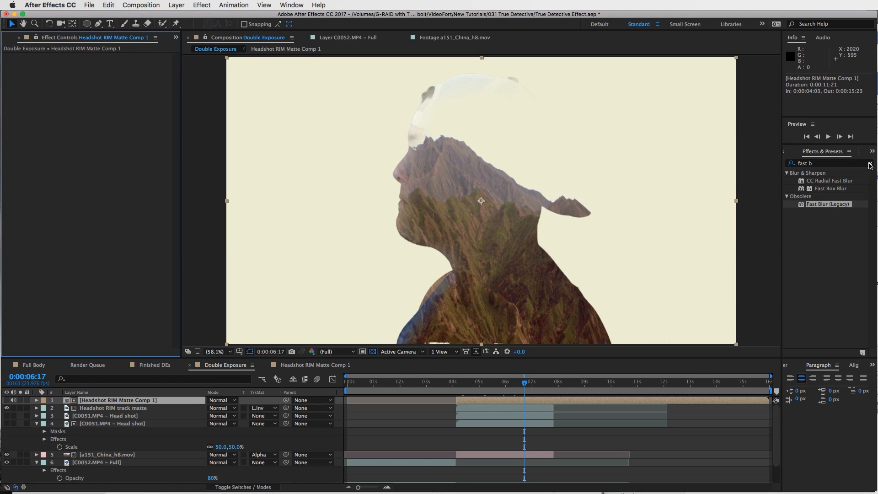
click(869, 165)
click(830, 164)
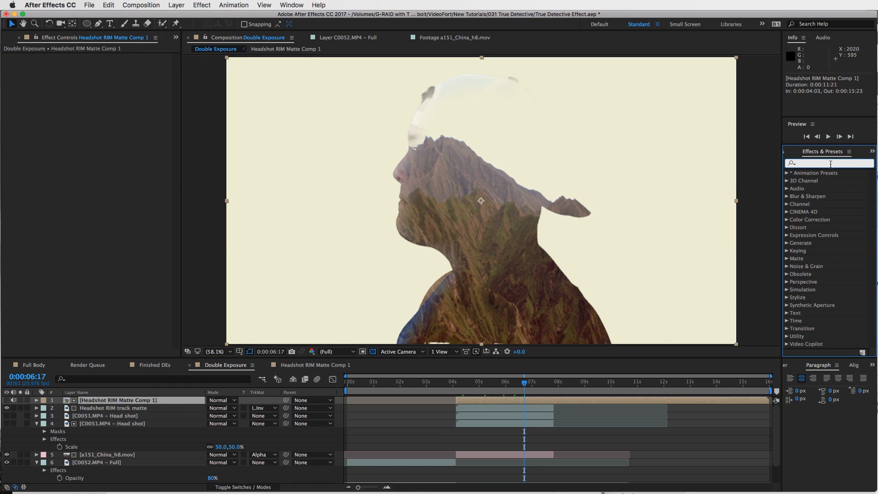
text(satu)
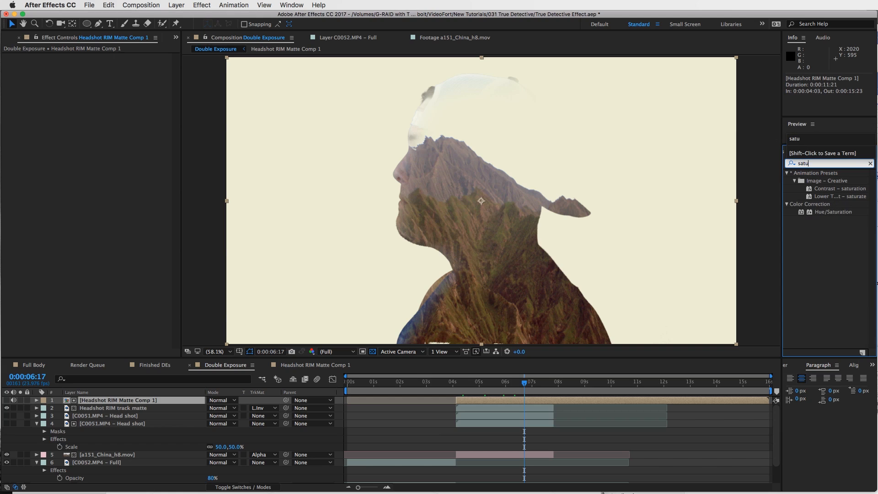
click(519, 407)
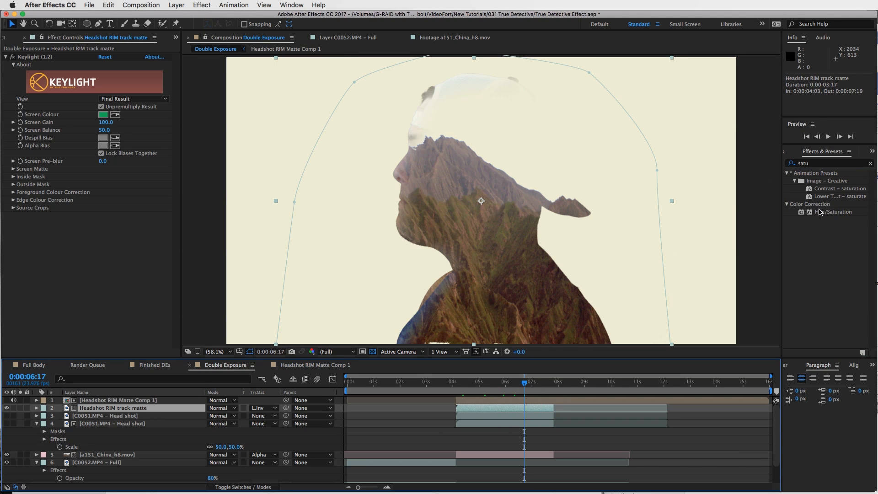
drag(821, 212, 106, 264)
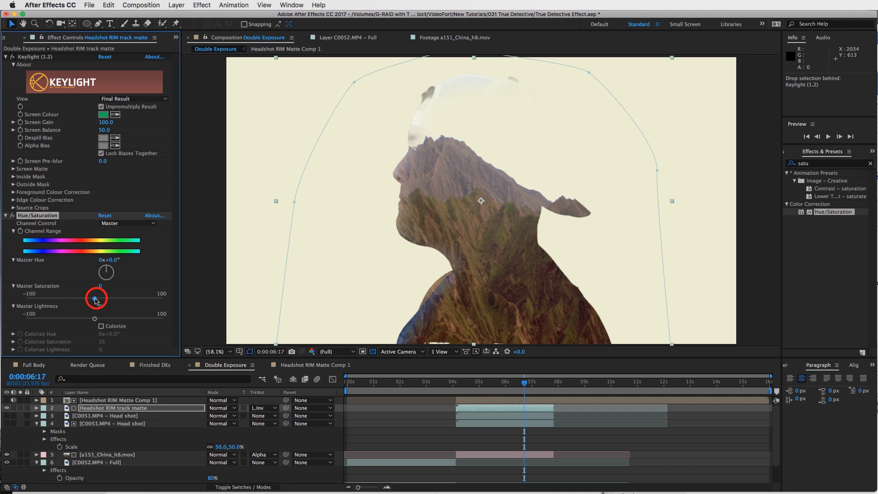
drag(94, 299, 68, 300)
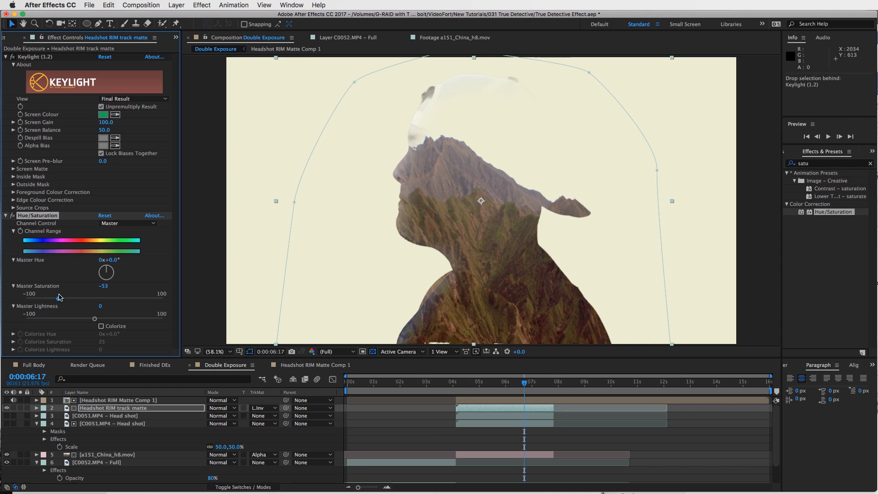
Step: Add a Curves effect after Hue/Saturation and shape the RGB curve into a gentle S with darker shadows and brighter highlights
click(822, 164)
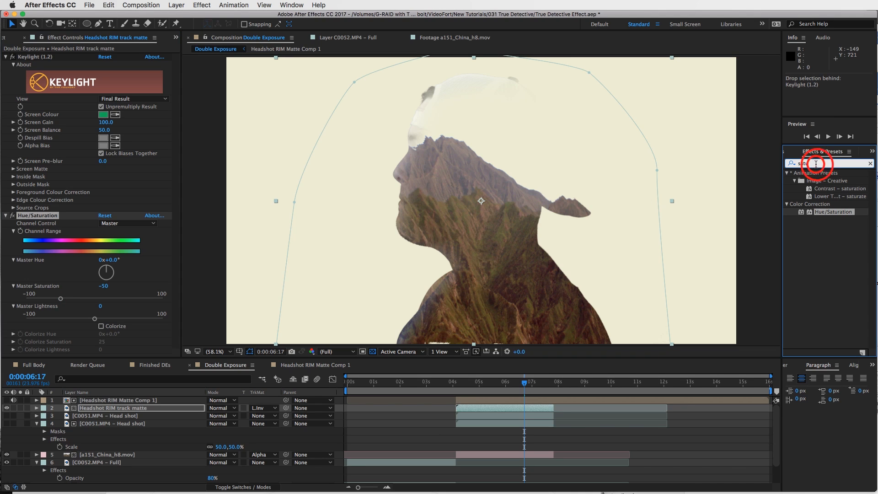
double_click(818, 164)
text(curve)
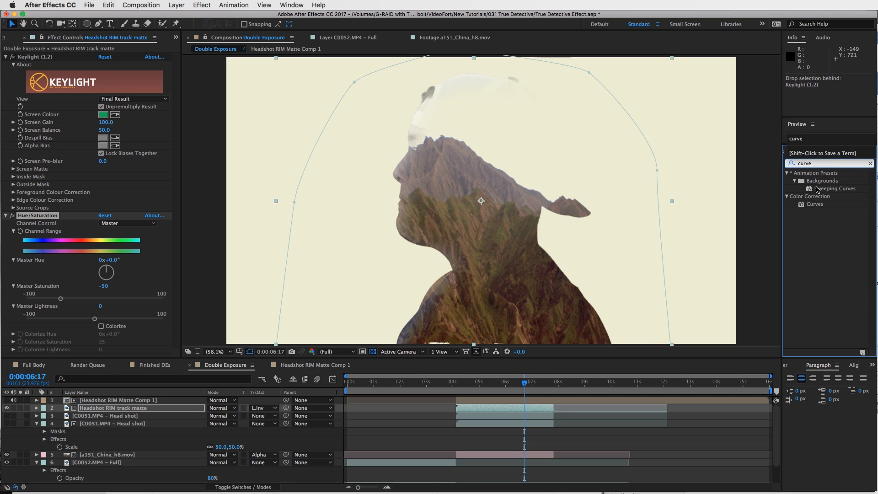
drag(814, 206, 139, 296)
drag(42, 302, 53, 305)
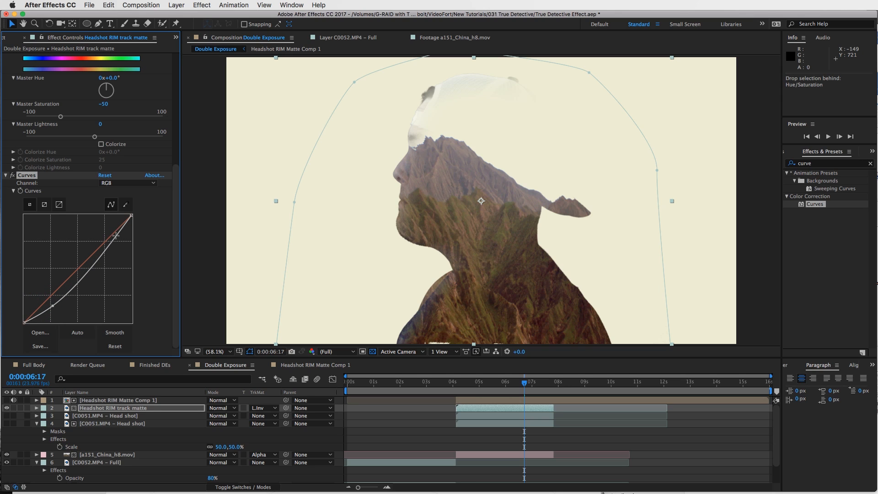
click(113, 235)
drag(111, 232, 109, 232)
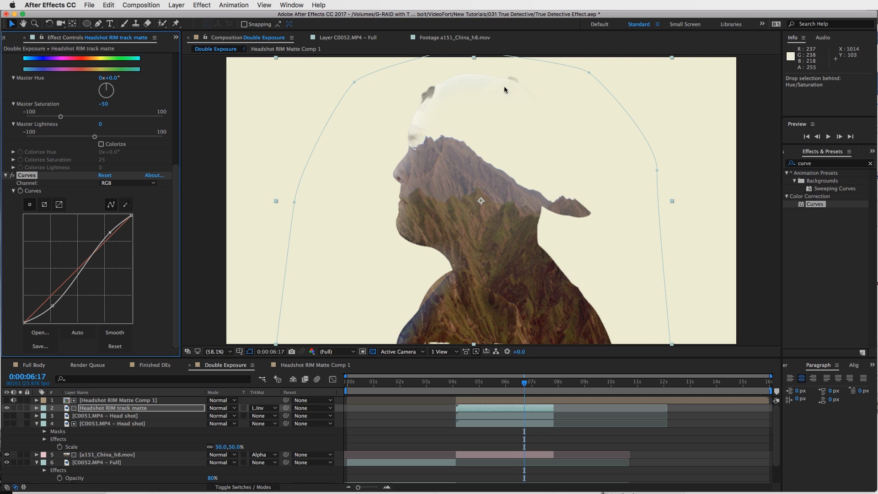
Step: In Headshot RIM Matte Comp 1, draw a closed white Pen tool shape across the top of the head, reaching past the frame's upper edge
click(541, 400)
double_click(532, 400)
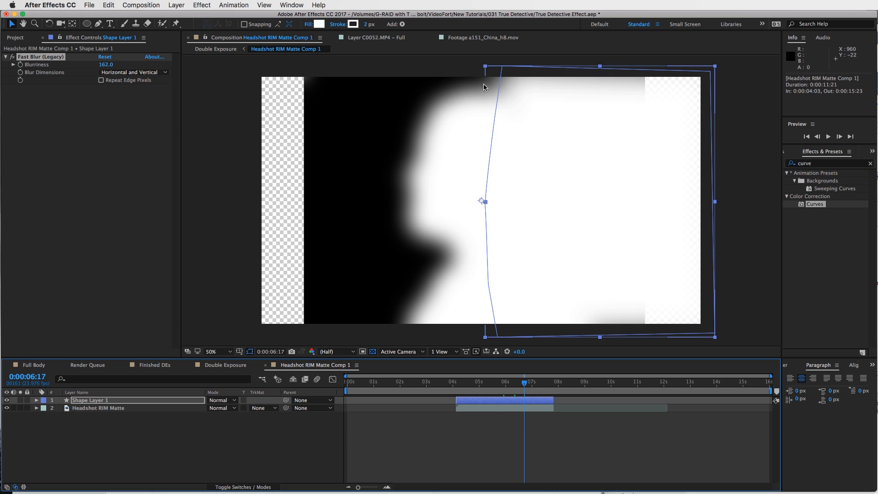
click(496, 423)
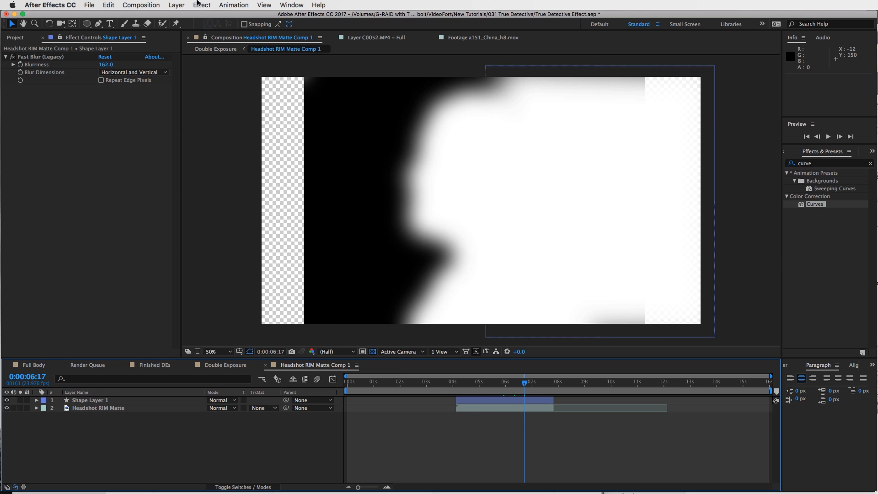
click(98, 23)
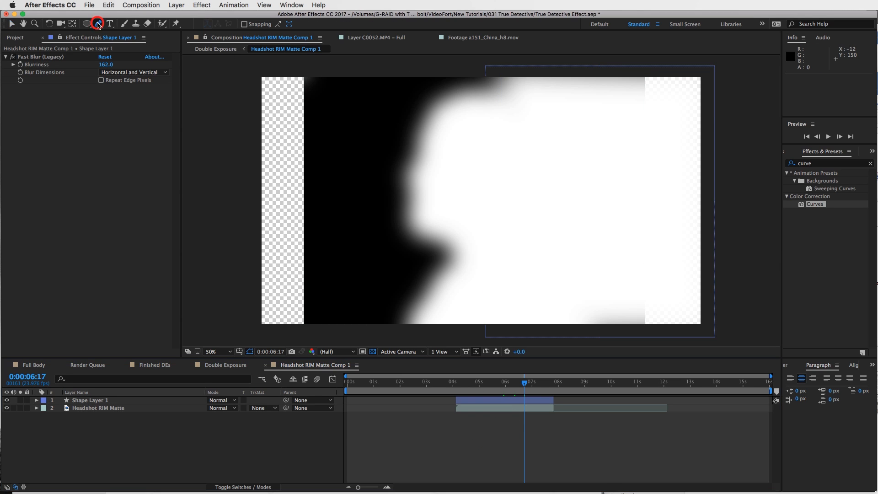
click(519, 147)
click(434, 122)
click(391, 113)
click(377, 67)
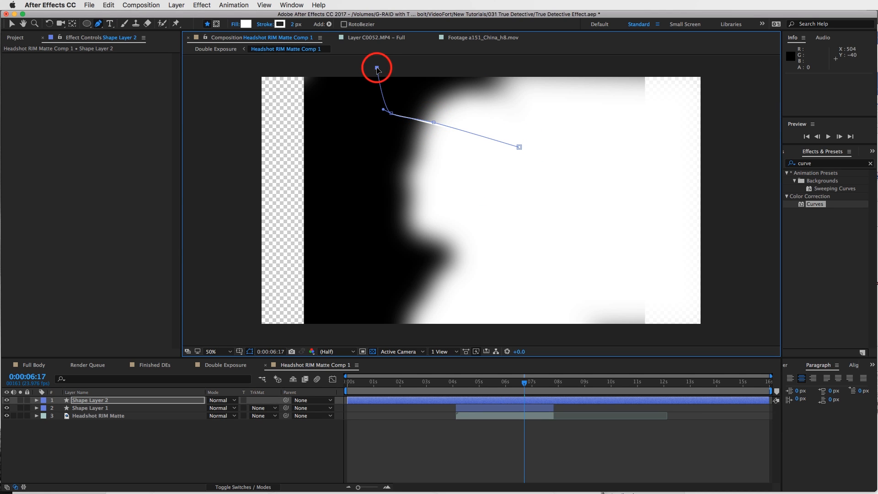
click(714, 65)
click(729, 115)
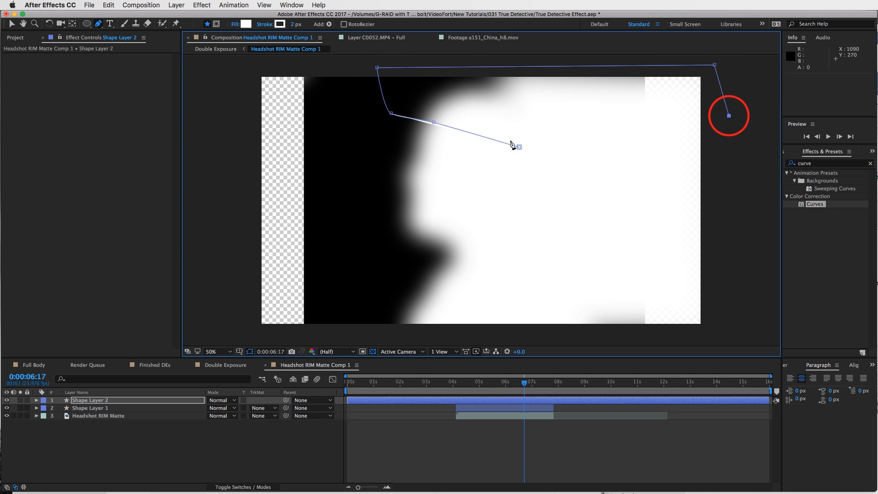
click(519, 147)
Step: Move the new shape's upper vertices farther above the frame and trim the start of Shape Layer 2 to 0:00:04:03
key(comma)
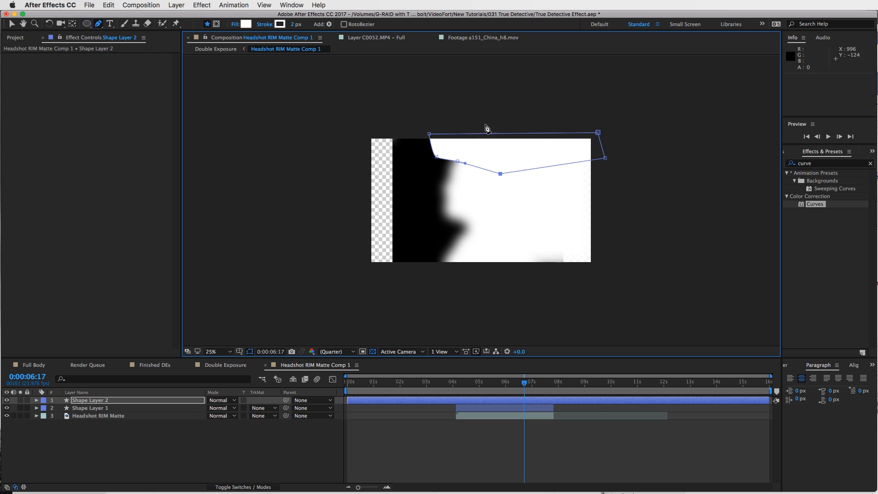
drag(430, 134, 409, 89)
drag(598, 132, 616, 98)
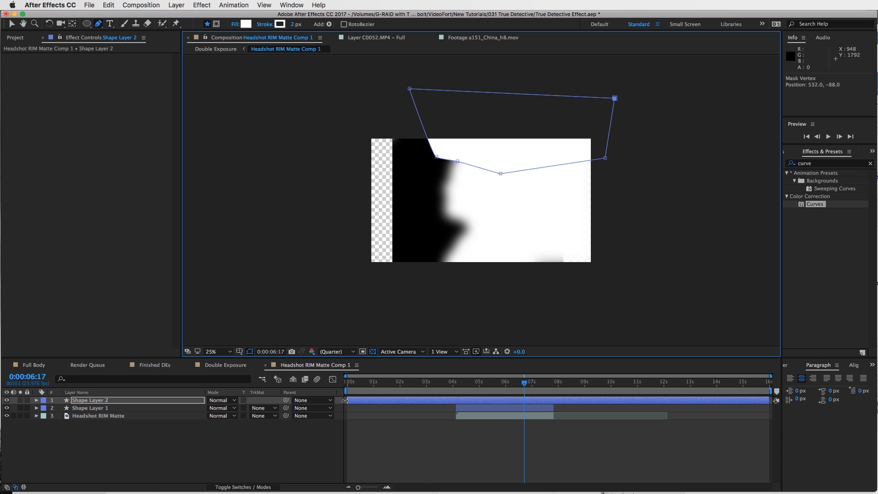
drag(345, 400, 449, 400)
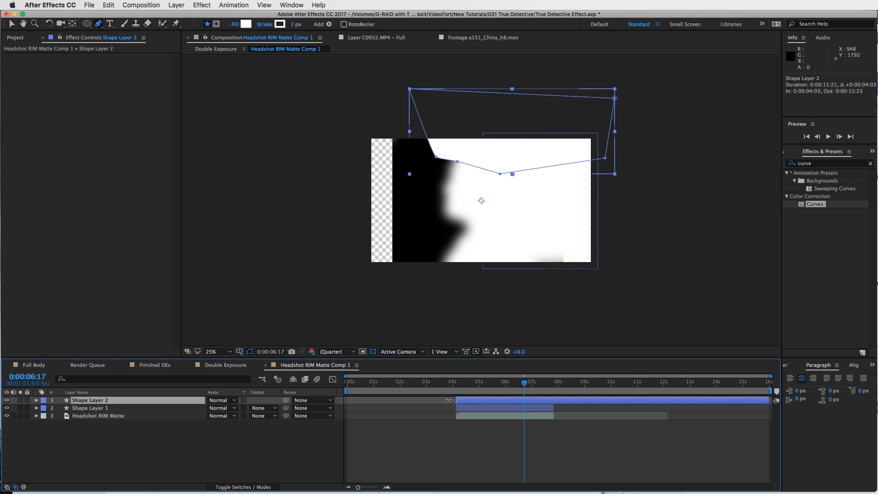
Step: Apply Fast Blur (Legacy) with a Blurriness of 172 to Shape Layer 2 and return to the Double Exposure composition
click(817, 163)
text(ast)
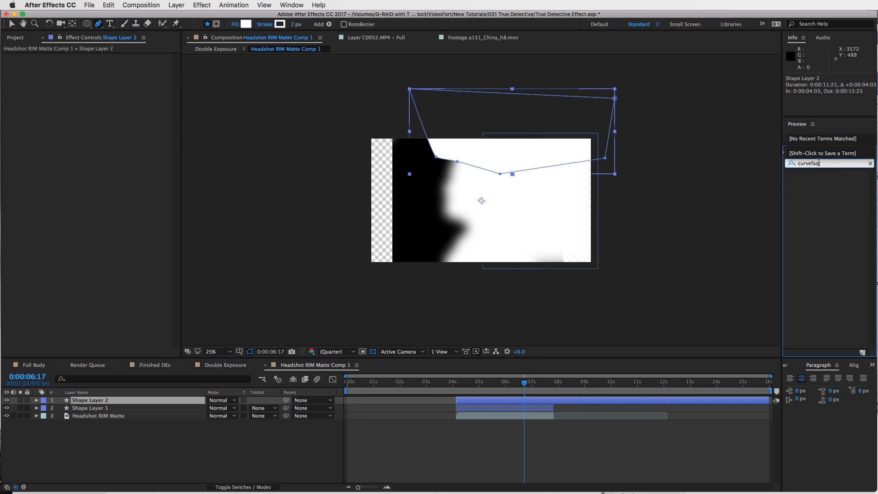
click(818, 163)
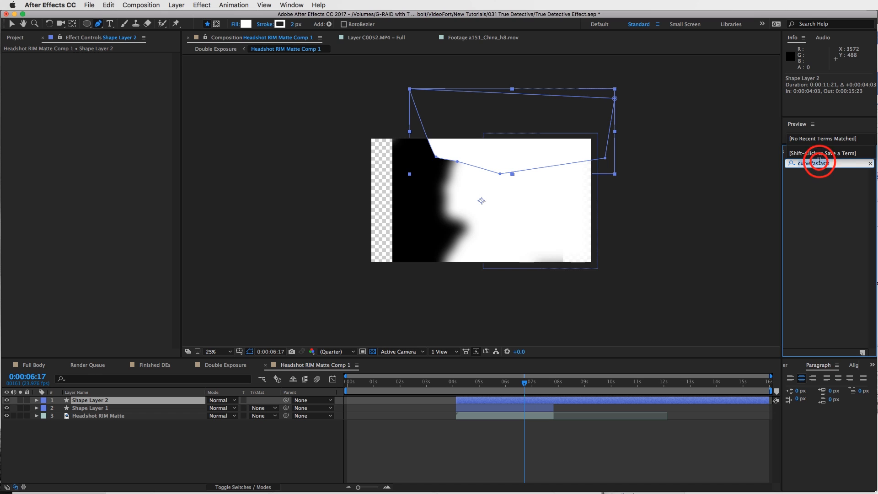
double_click(819, 163)
text(fast)
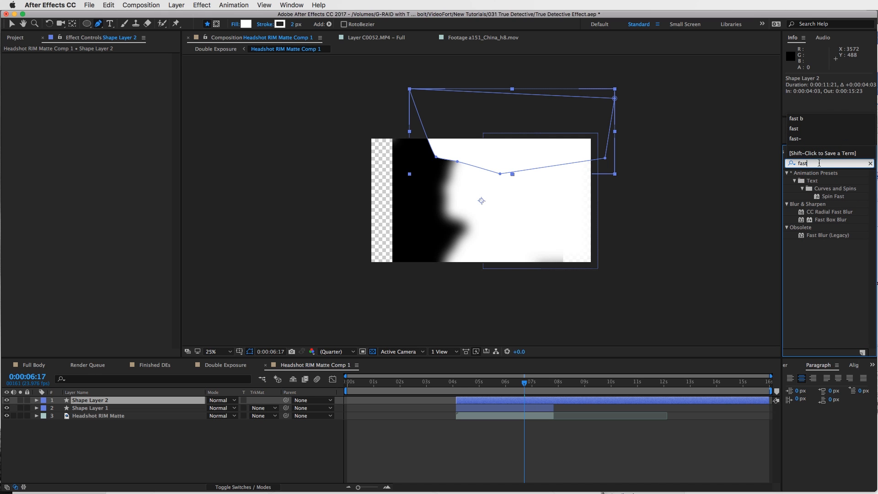
drag(814, 236, 553, 402)
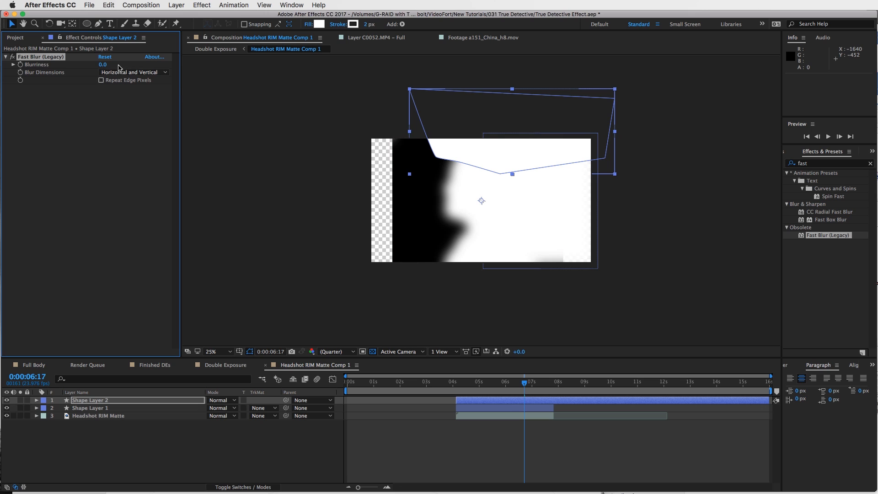
drag(100, 65, 165, 63)
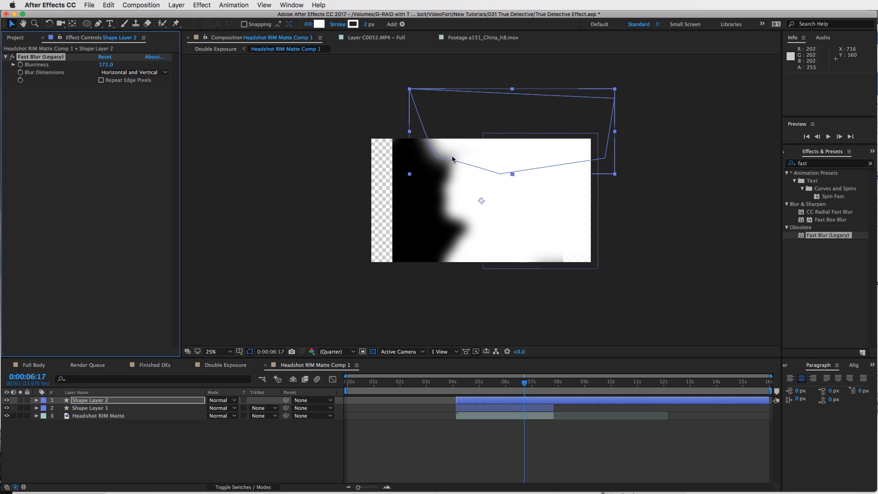
key(period)
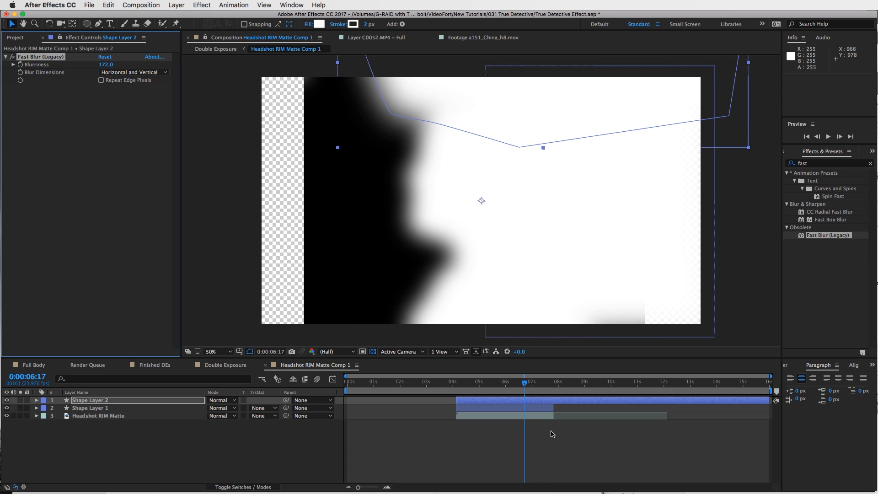
click(546, 432)
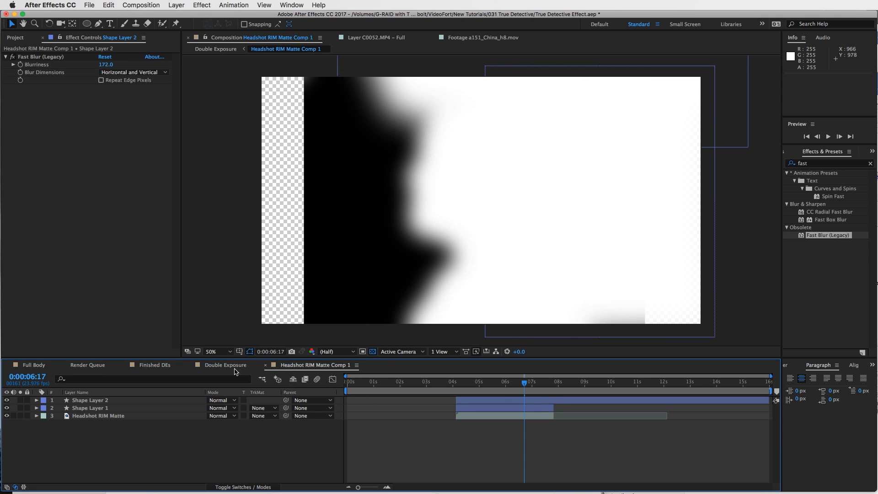
click(235, 368)
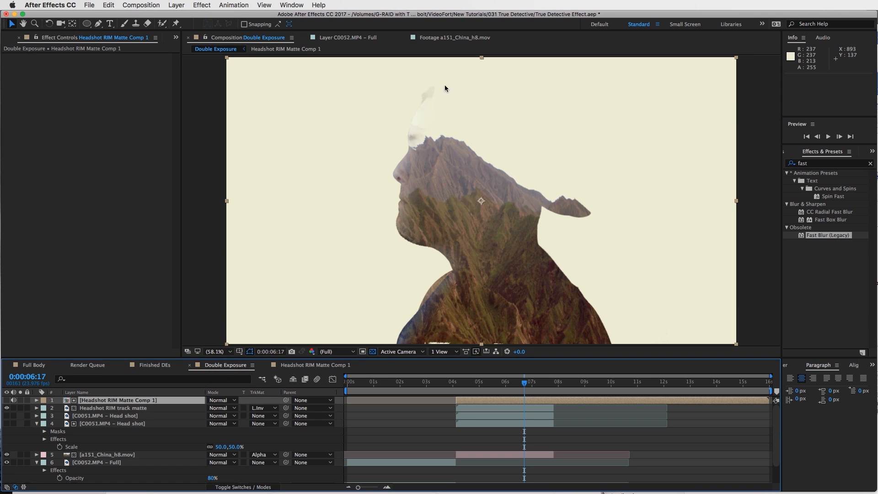
Step: In Headshot RIM Matte Comp 1, move Shape Layer 2 to position 844, 672, and return to the Double Exposure composition
click(312, 365)
click(511, 401)
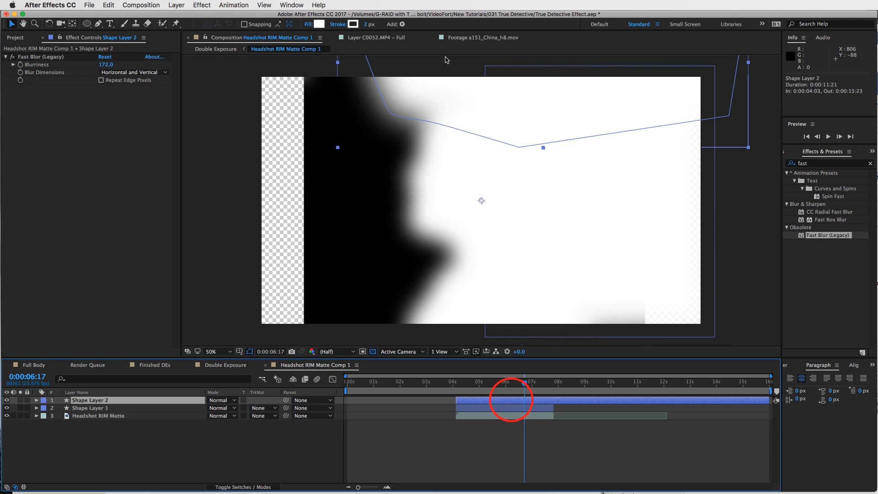
drag(445, 102, 418, 130)
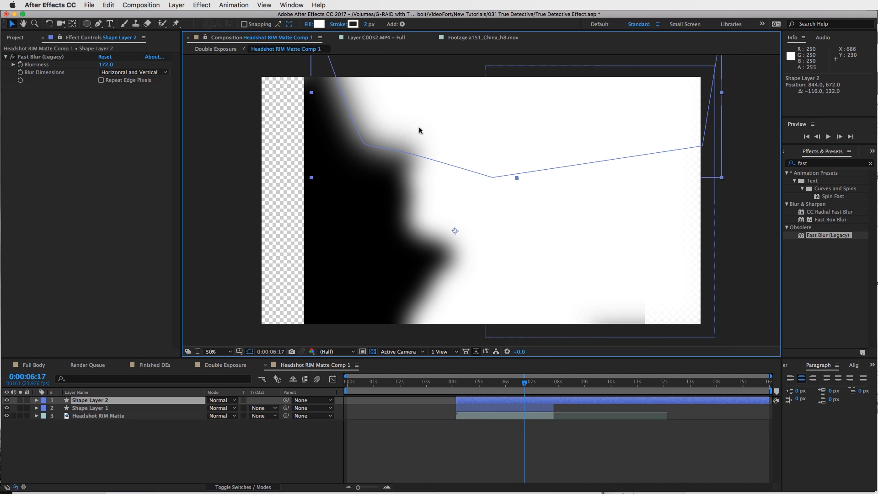
click(224, 364)
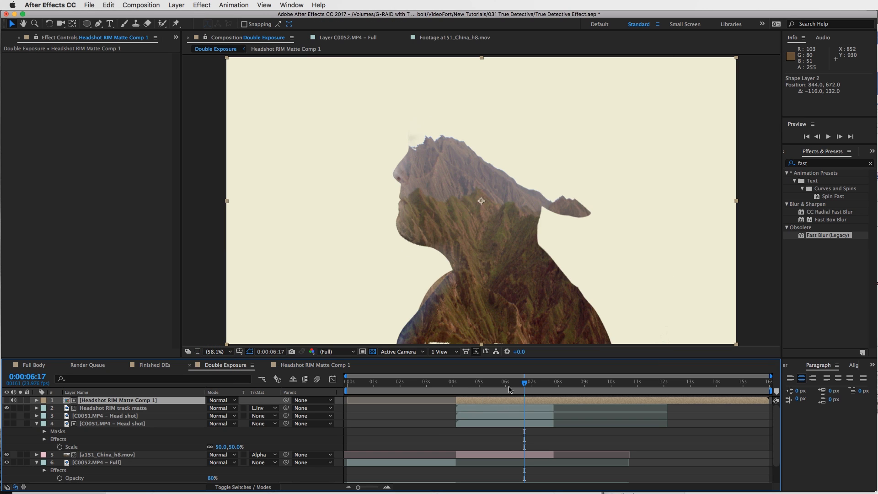
Step: At 0:00:05:12 in Headshot RIM Matte Comp 1, draw a closed, elongated Pen tool shape extending from the upper face edge across the white area
drag(510, 384, 478, 383)
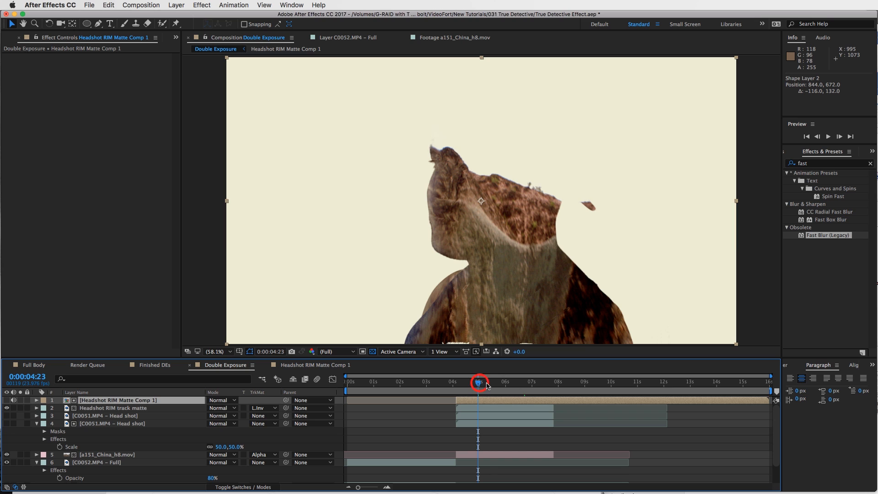
drag(486, 384, 492, 383)
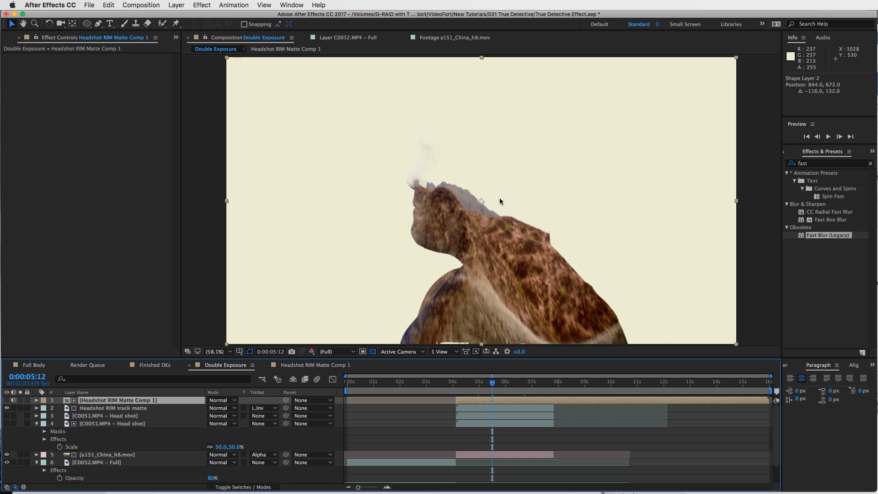
click(315, 364)
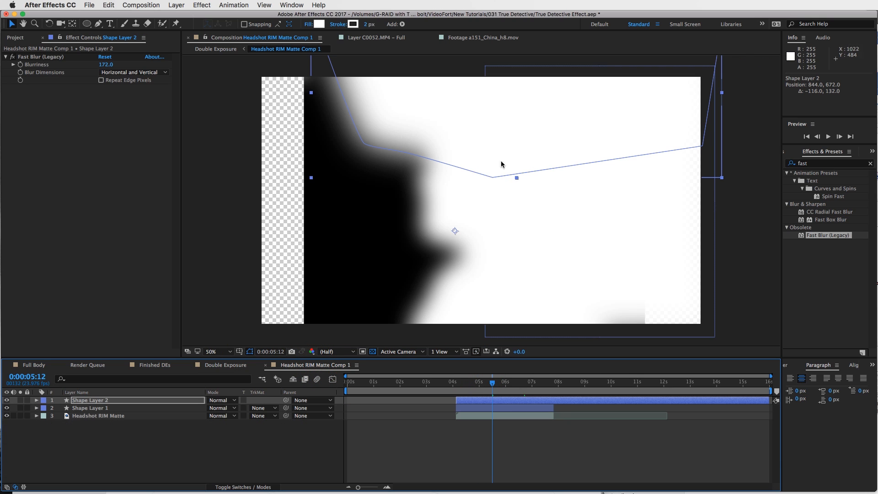
click(517, 439)
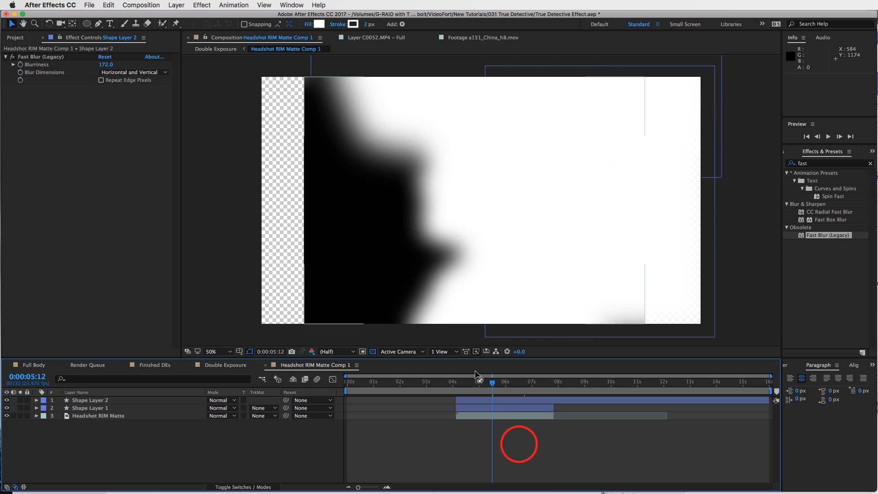
click(99, 23)
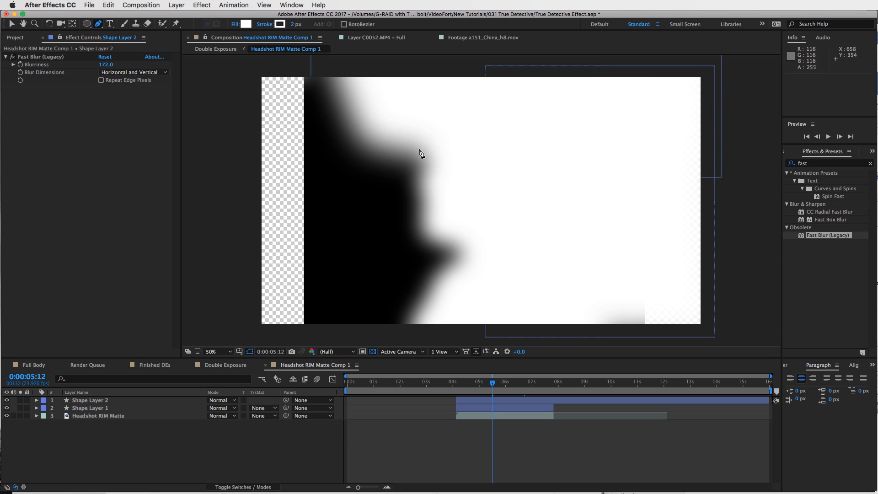
click(443, 147)
drag(423, 143, 419, 166)
drag(434, 170, 532, 177)
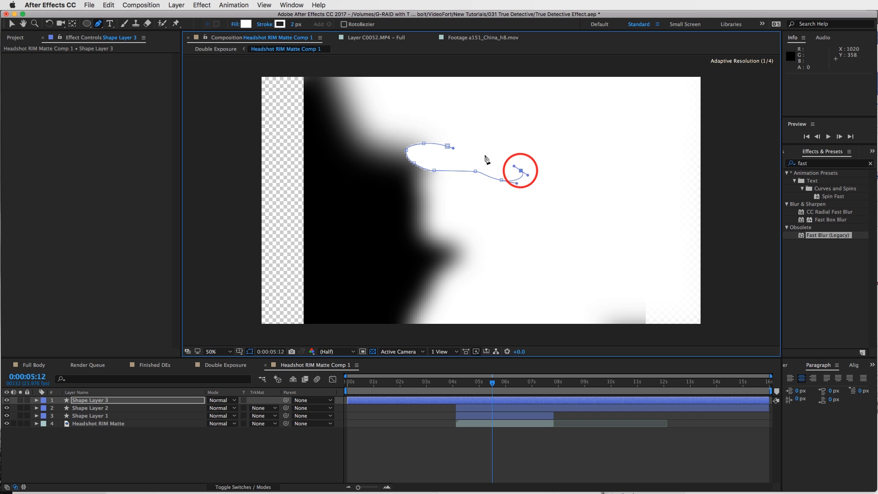
click(446, 148)
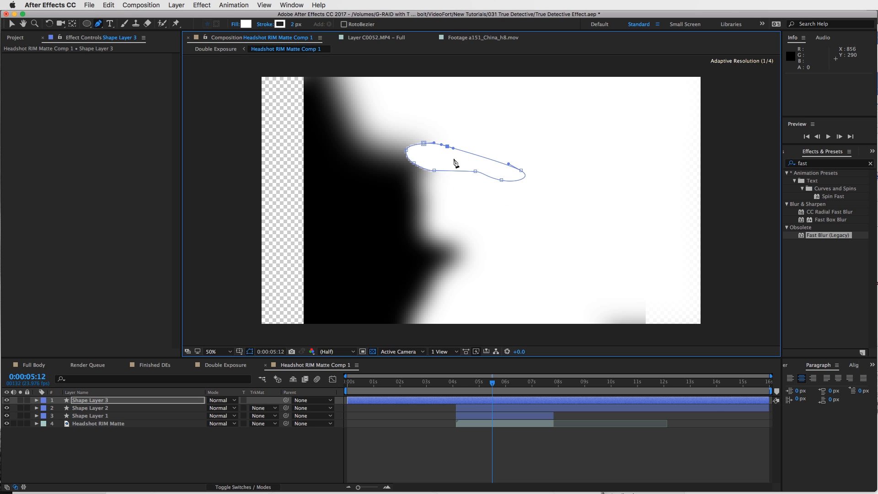
Step: Set the new shape's fill color to black (000000)
click(246, 23)
drag(352, 157, 367, 210)
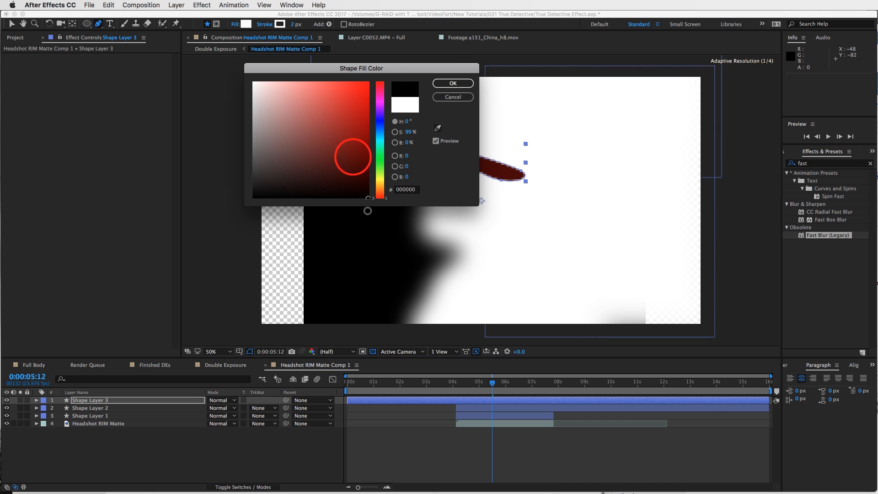
click(446, 83)
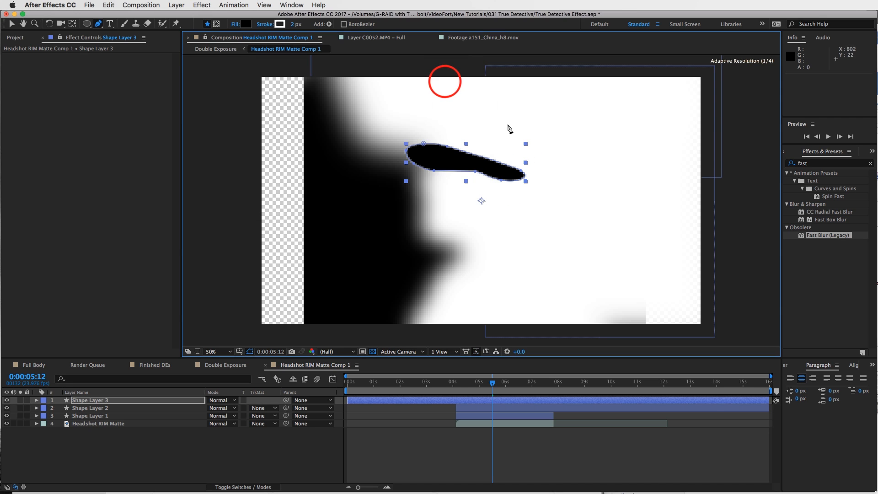
Step: Apply Fast Blur (Legacy) with a Blurriness of 109 to Shape Layer 3 and move the layer to position 904, 556
double_click(804, 236)
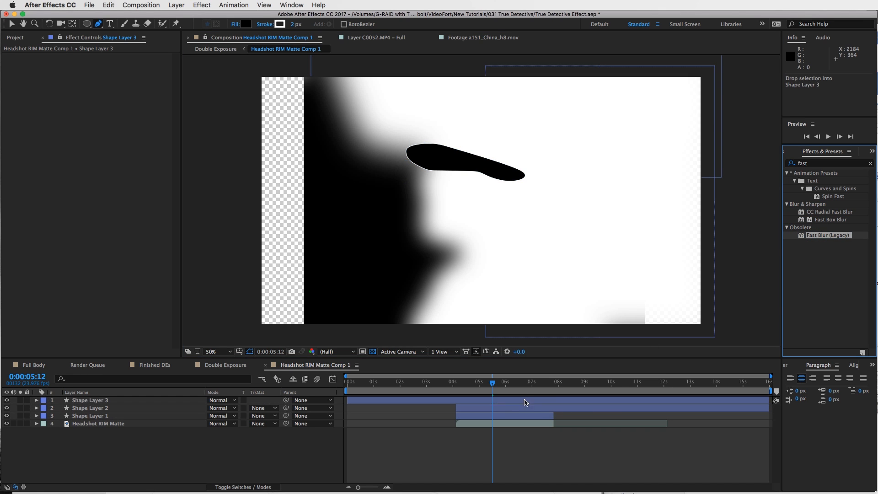
key(v)
drag(103, 64, 155, 63)
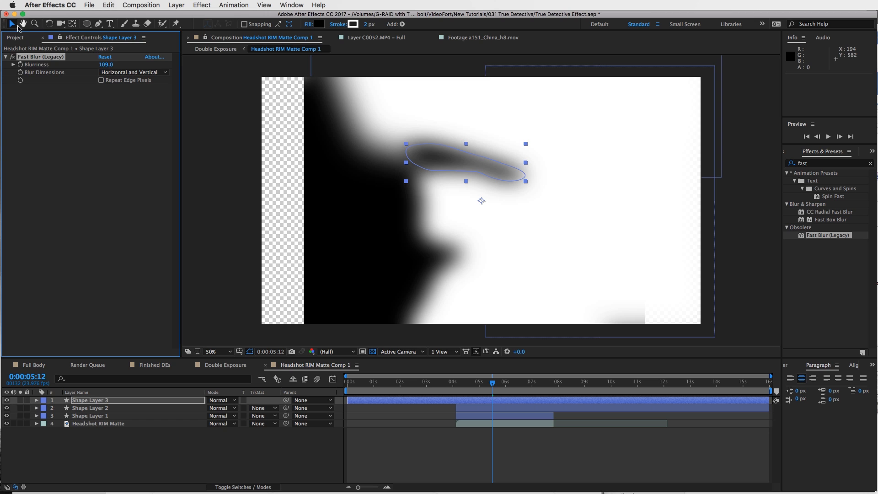
drag(434, 161, 421, 164)
Step: Set Shape Layer 3's opacity to 50% and return to the Double Exposure composition
key(t)
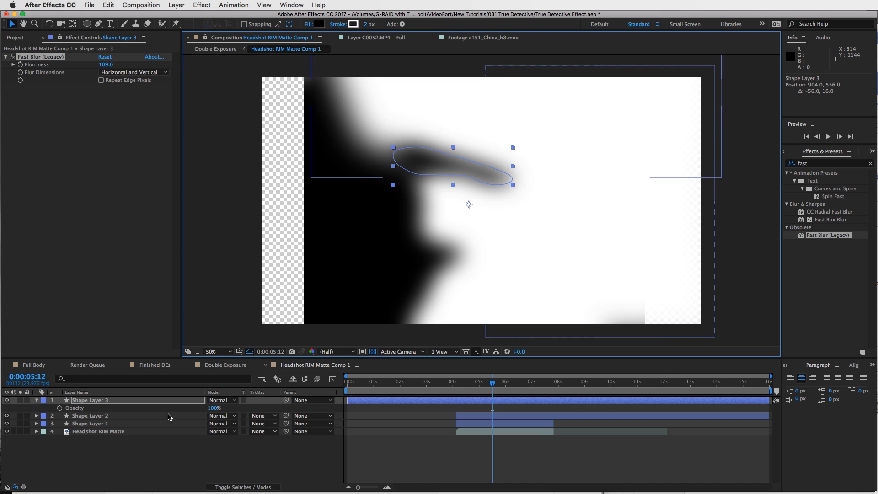
click(214, 408)
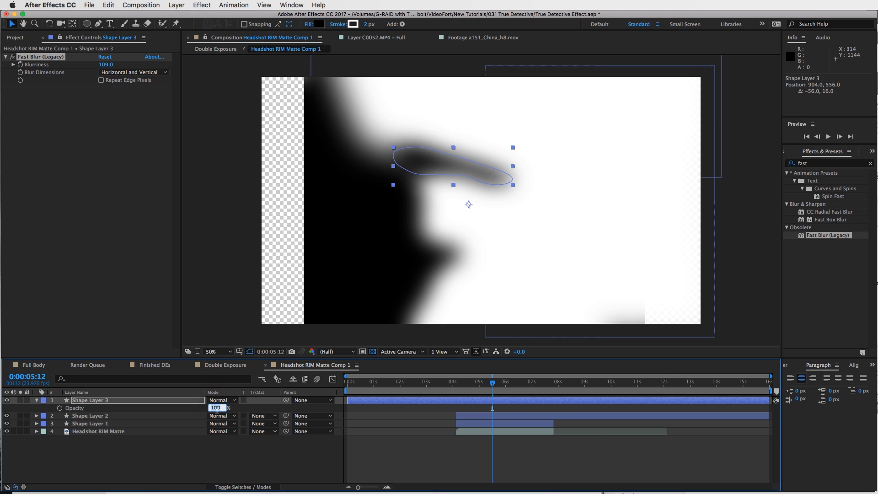
key(Return)
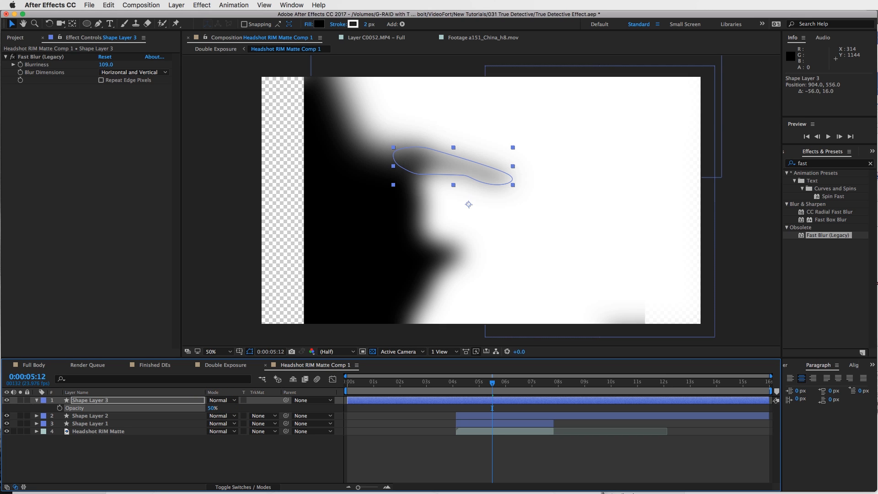
click(235, 368)
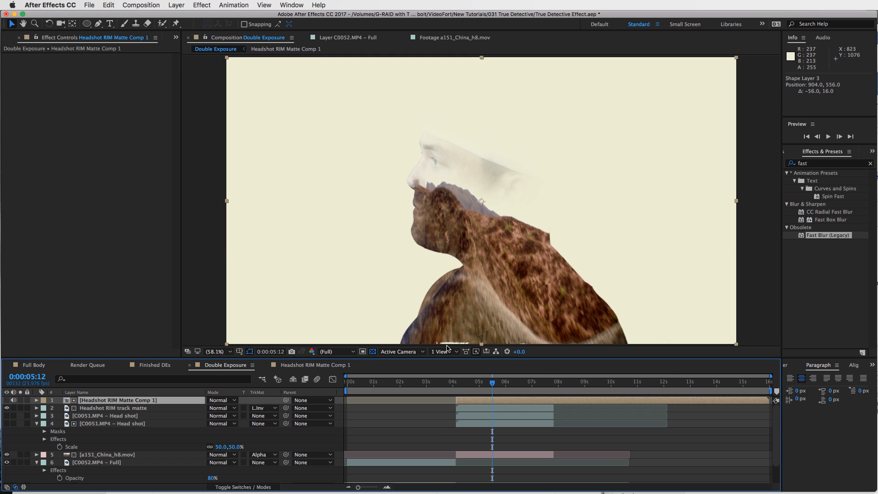
Step: Review the head shot's softened face edge and the full body shot at several times in the Double Exposure timeline
drag(484, 386, 553, 391)
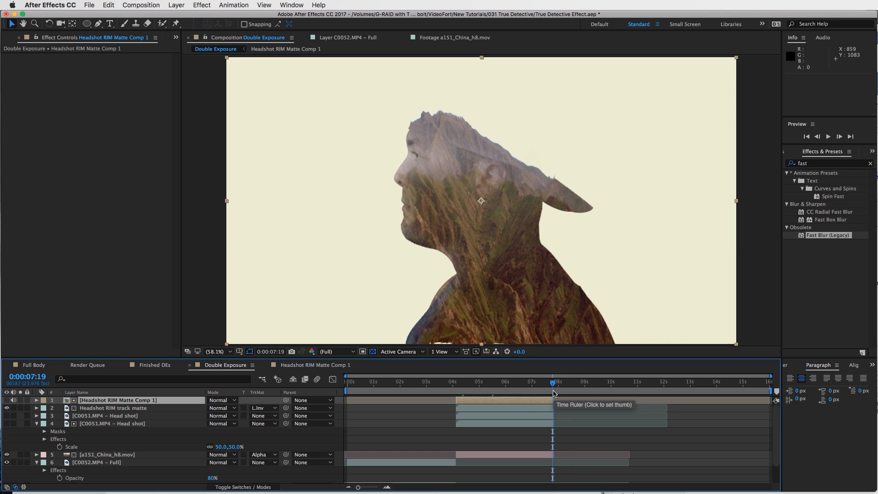
drag(552, 383, 430, 384)
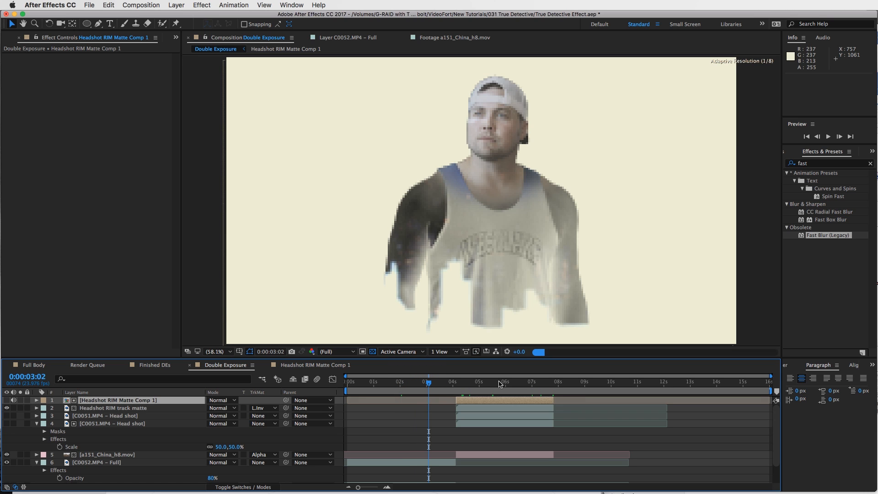
click(500, 382)
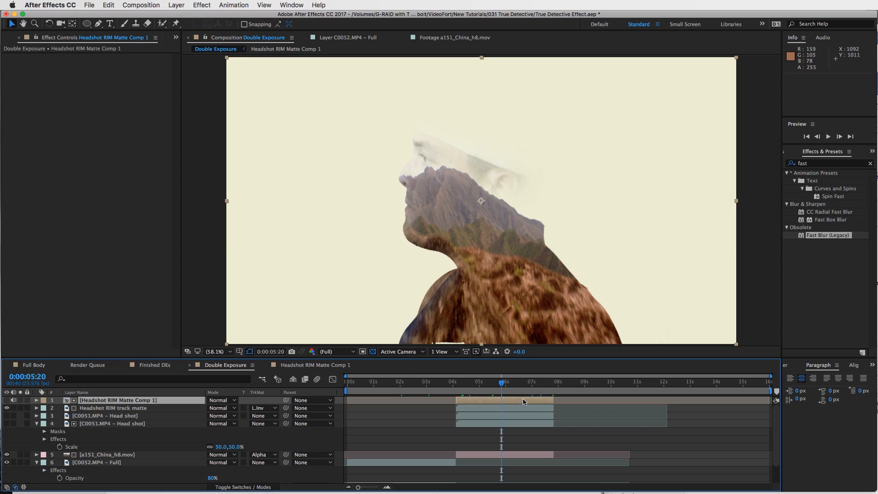
drag(514, 384, 519, 382)
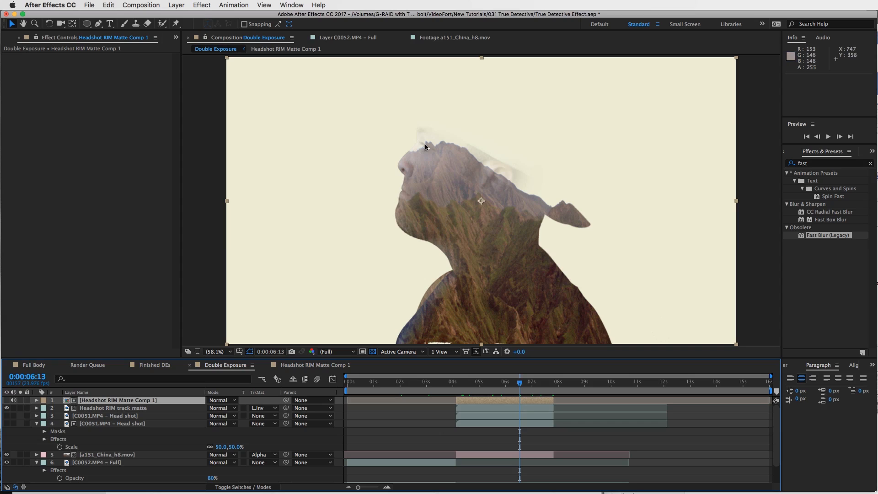
click(418, 383)
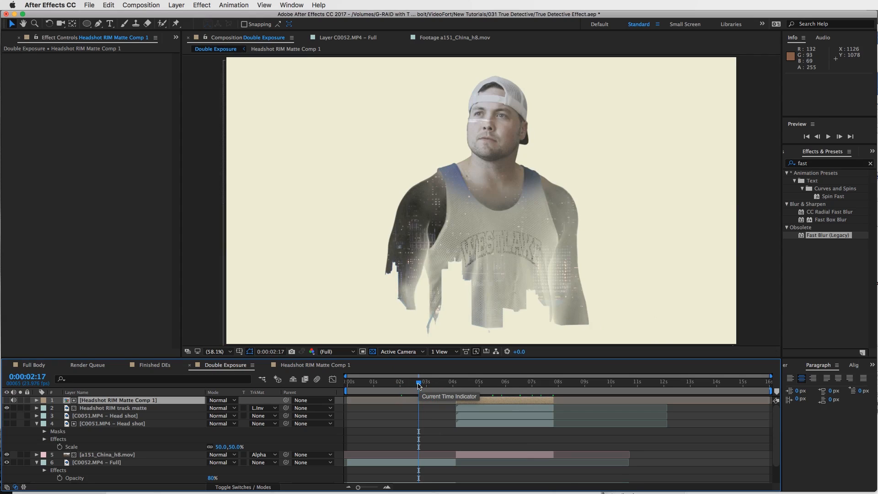